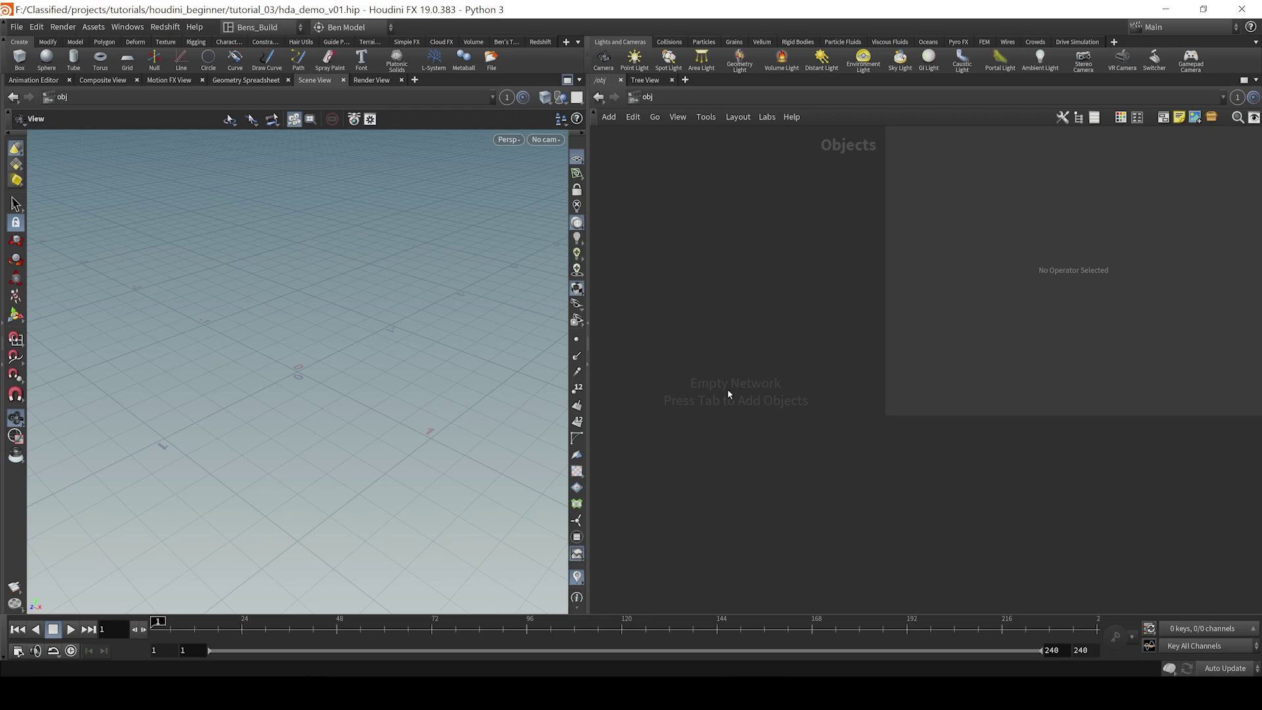
Create a Geometry object geo1 and dive inside its network.
{"action": "key", "text": "o"}
{"action": "key", "text": "o"}
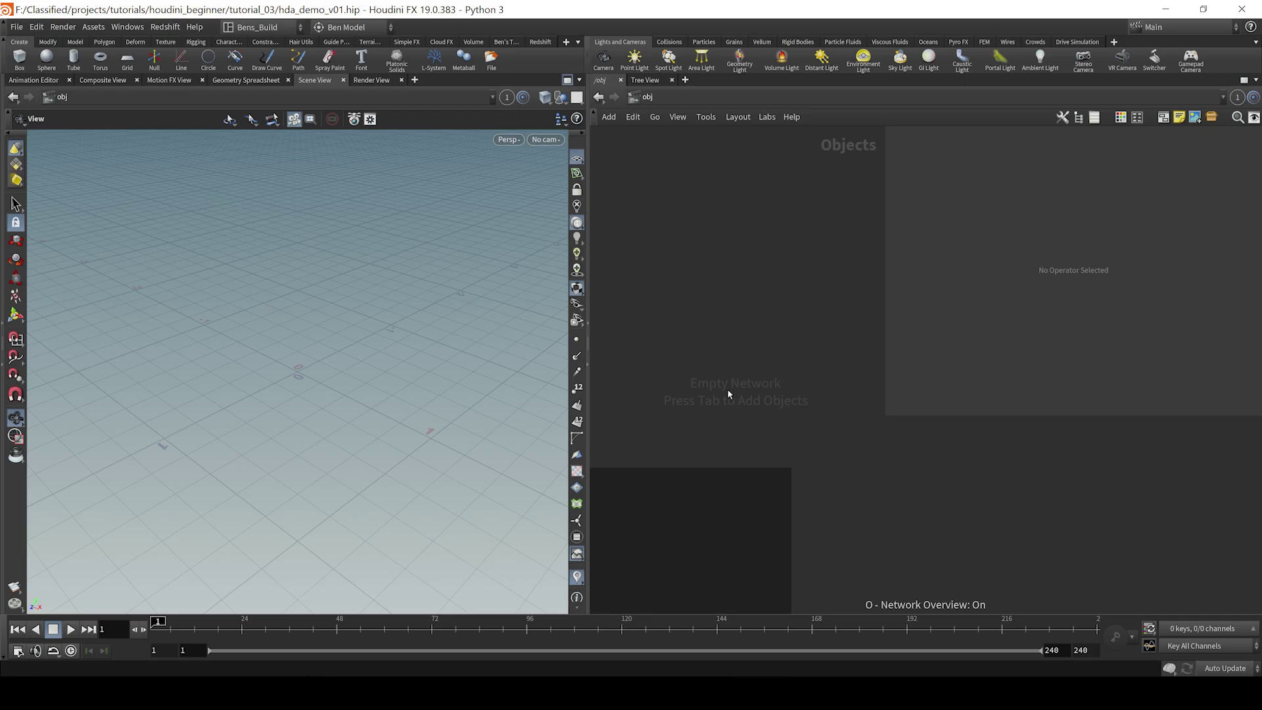
{"action": "key", "text": "o"}
{"action": "key", "text": "Tab"}
{"action": "type", "text": "geo"}
{"action": "key", "text": "Return"}
{"action": "left_click", "coordinate": [728, 390]}
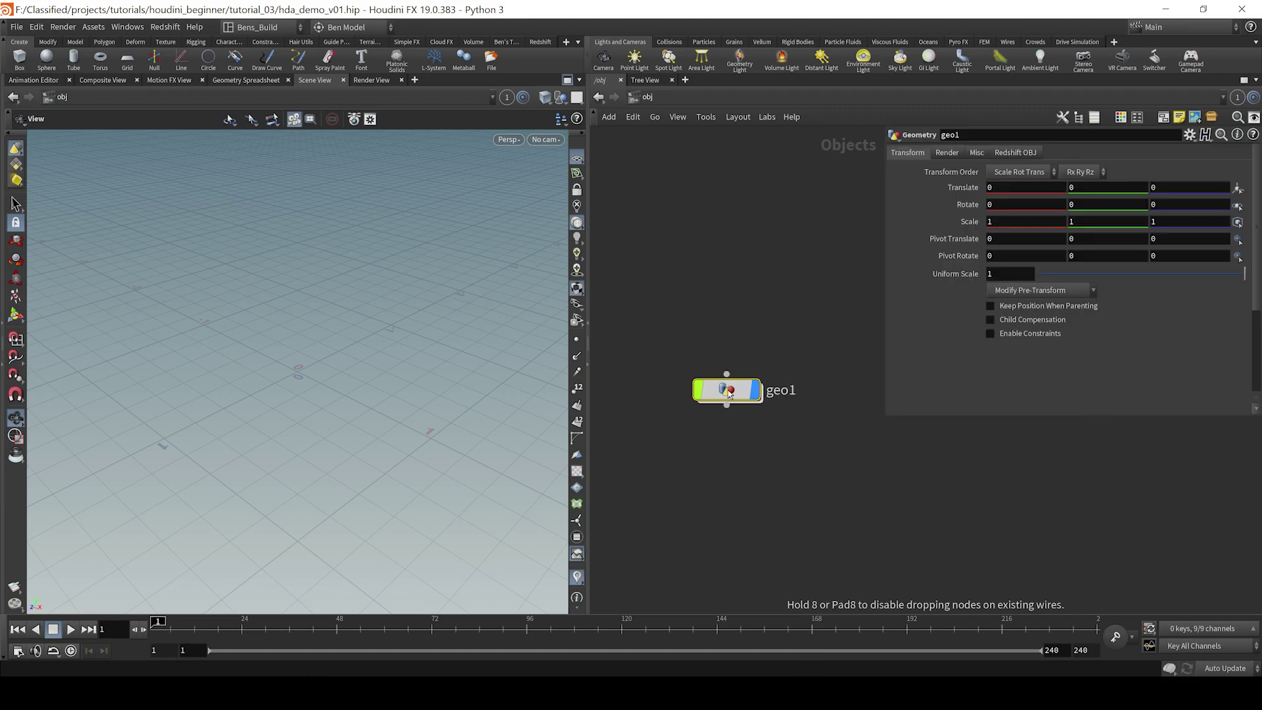
{"action": "double_click", "coordinate": [728, 390]}
Dismiss the node list, step up to object level, then re-enter geo1.
{"action": "key", "text": "Tab"}
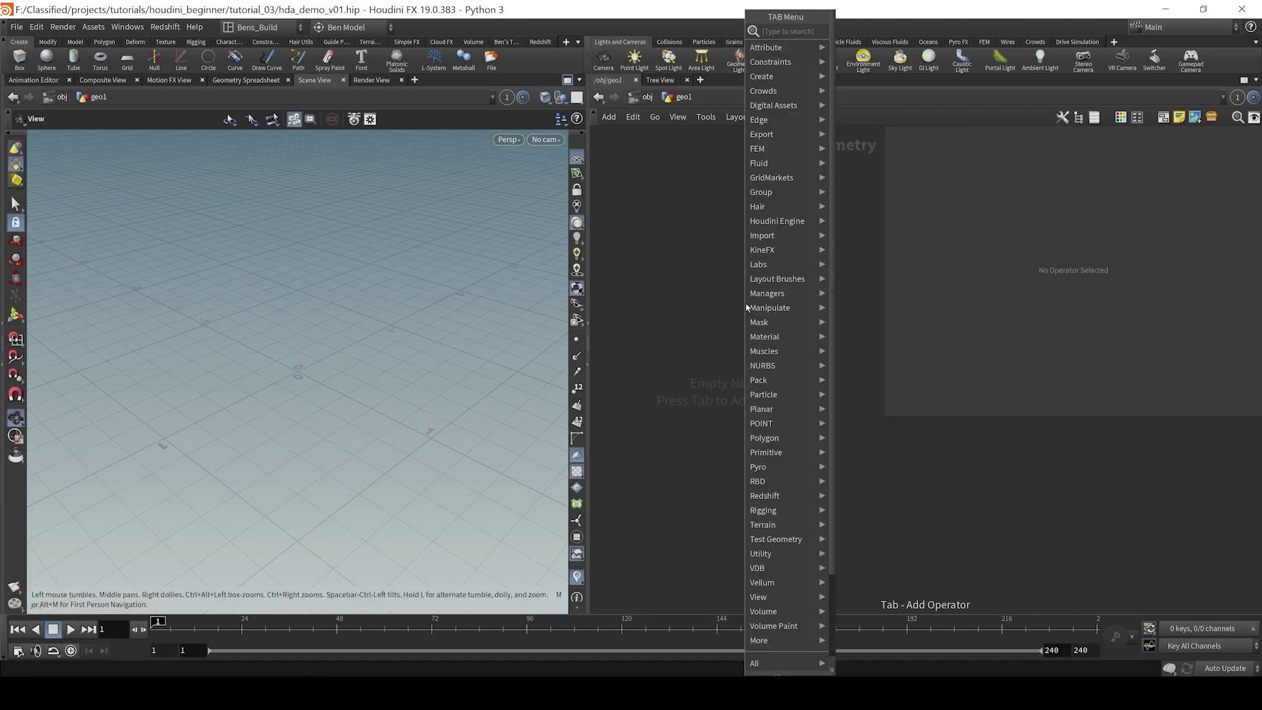
{"action": "type", "text": "wi"}
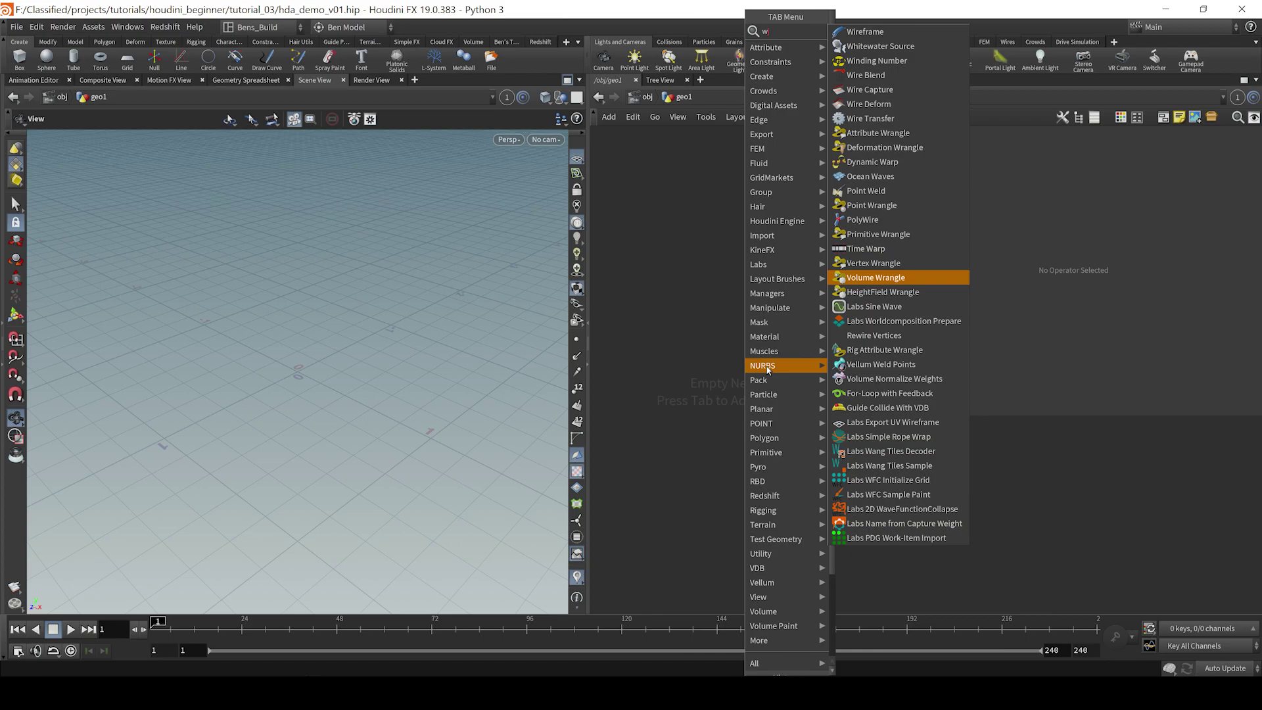
{"action": "key", "text": "Escape"}
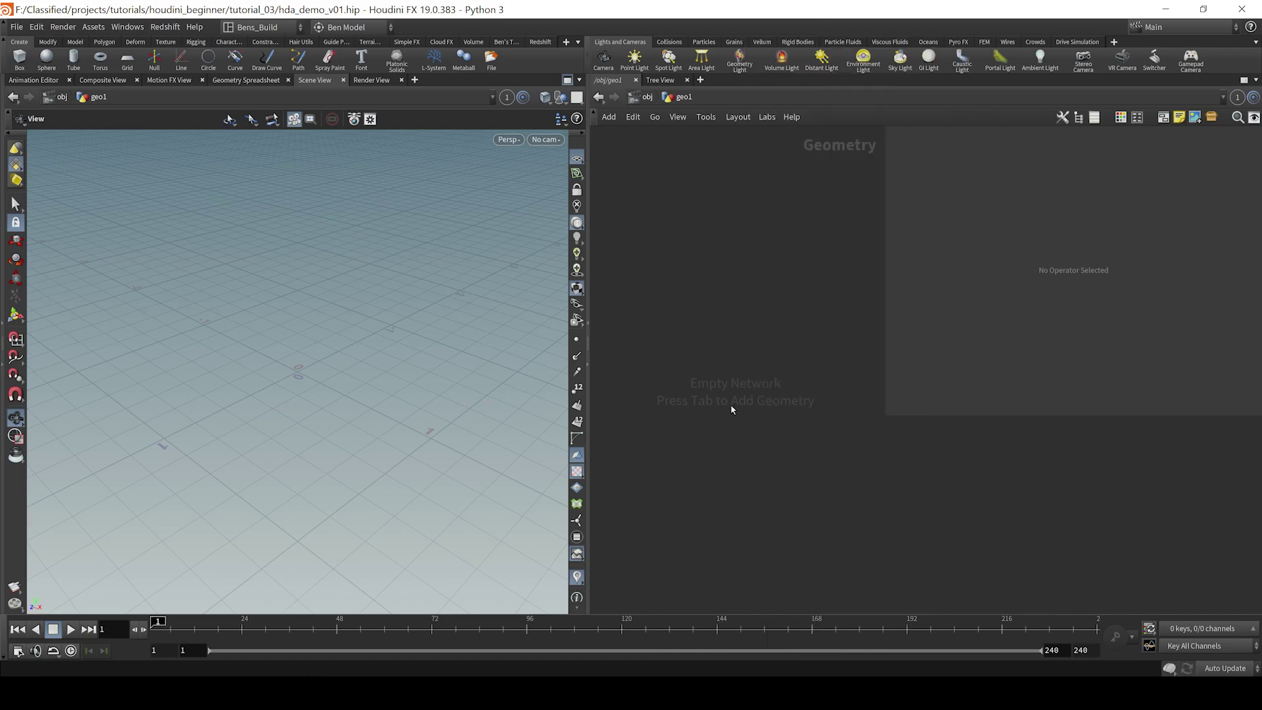
{"action": "key", "text": "u"}
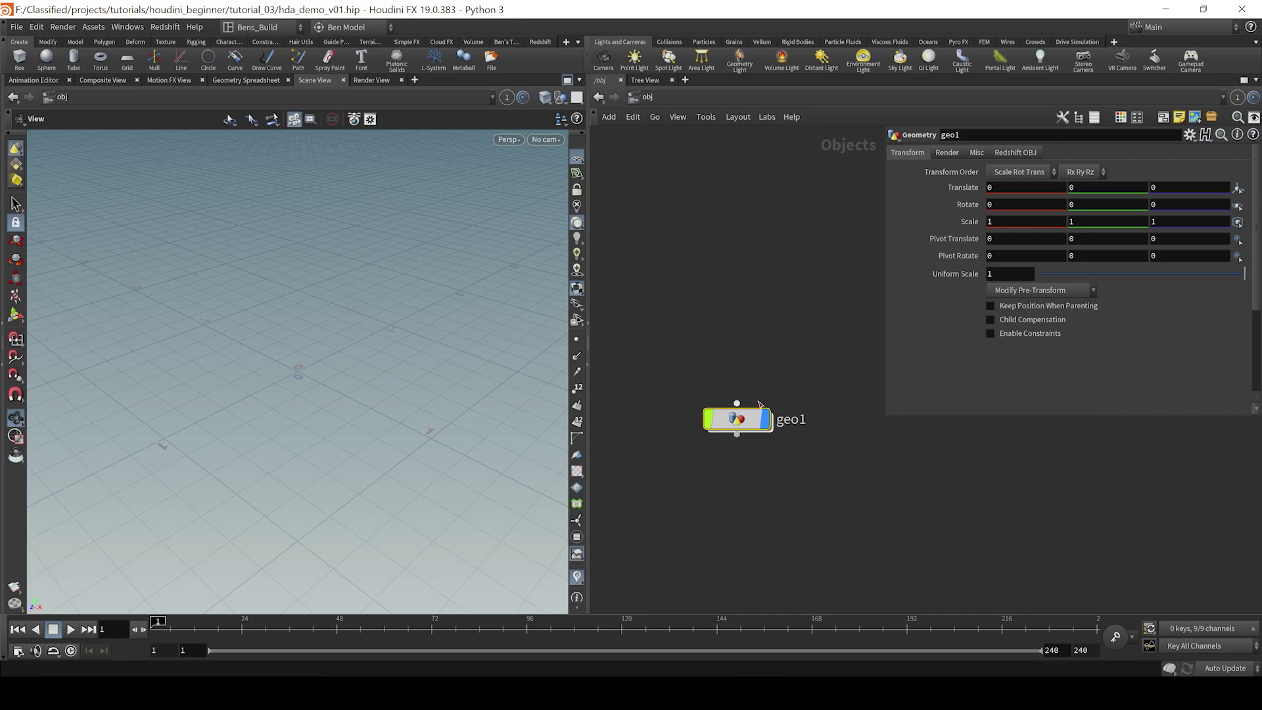
{"action": "double_click", "coordinate": [737, 419]}
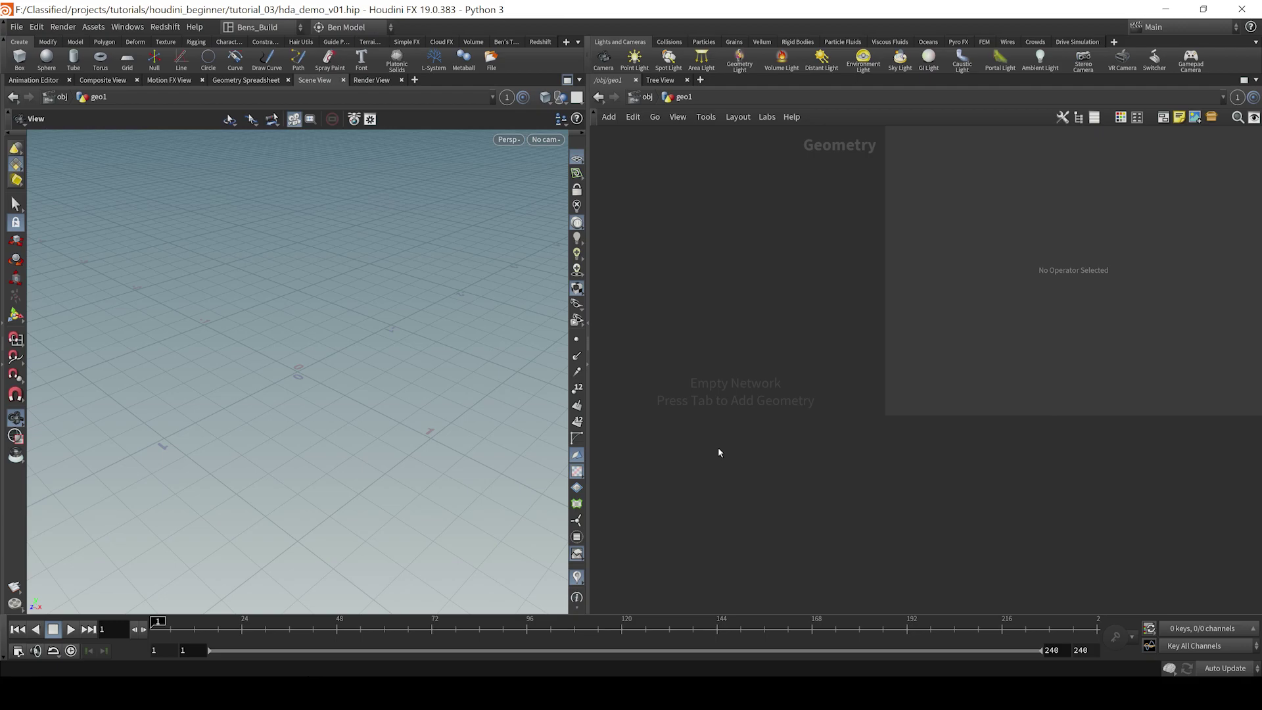
Place a Subnetwork node subnet1 in geo1 and bring up its context menu.
{"action": "key", "text": "Tab"}
{"action": "type", "text": "sub"}
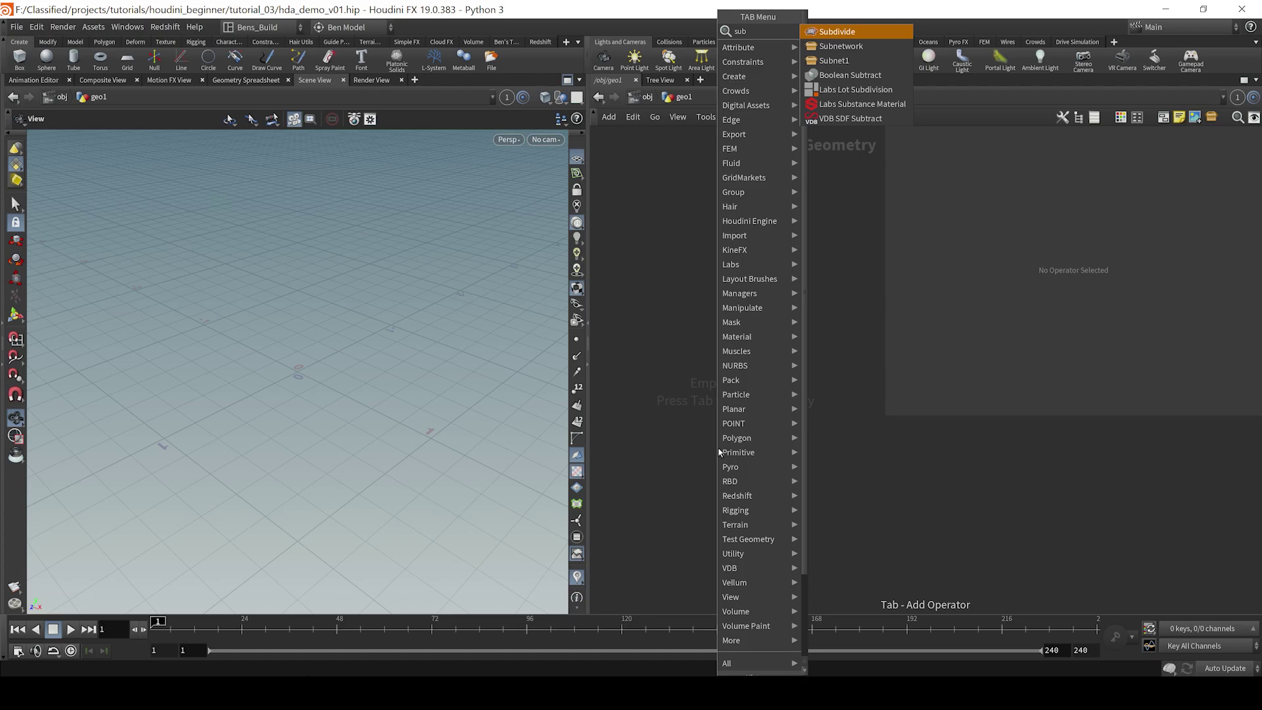
{"action": "key", "text": "Return"}
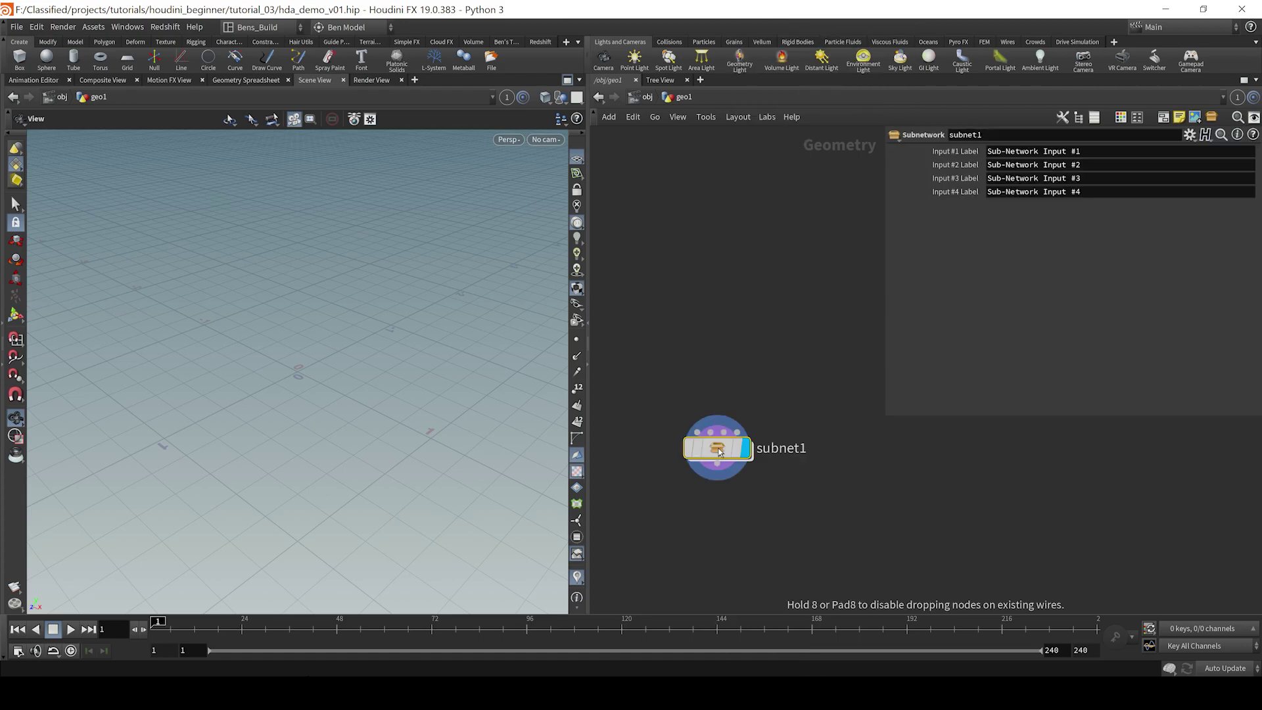
{"action": "left_click", "coordinate": [724, 407]}
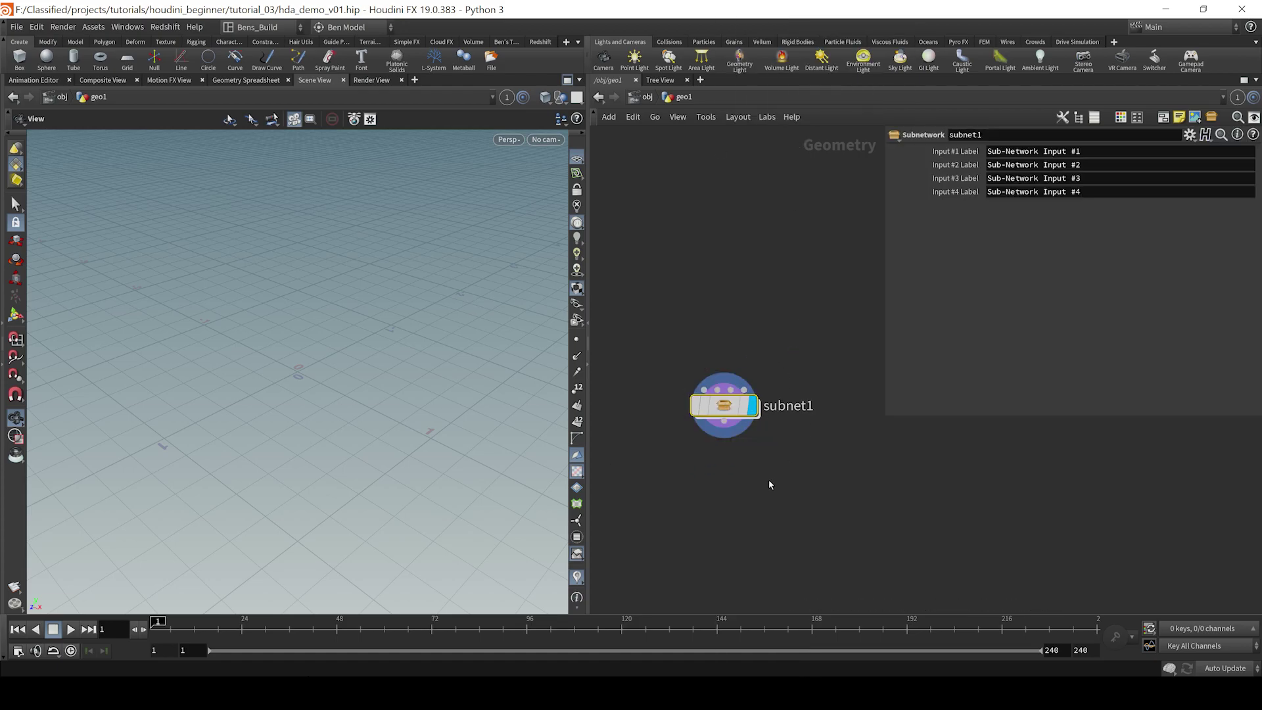
{"action": "right_click", "coordinate": [724, 407]}
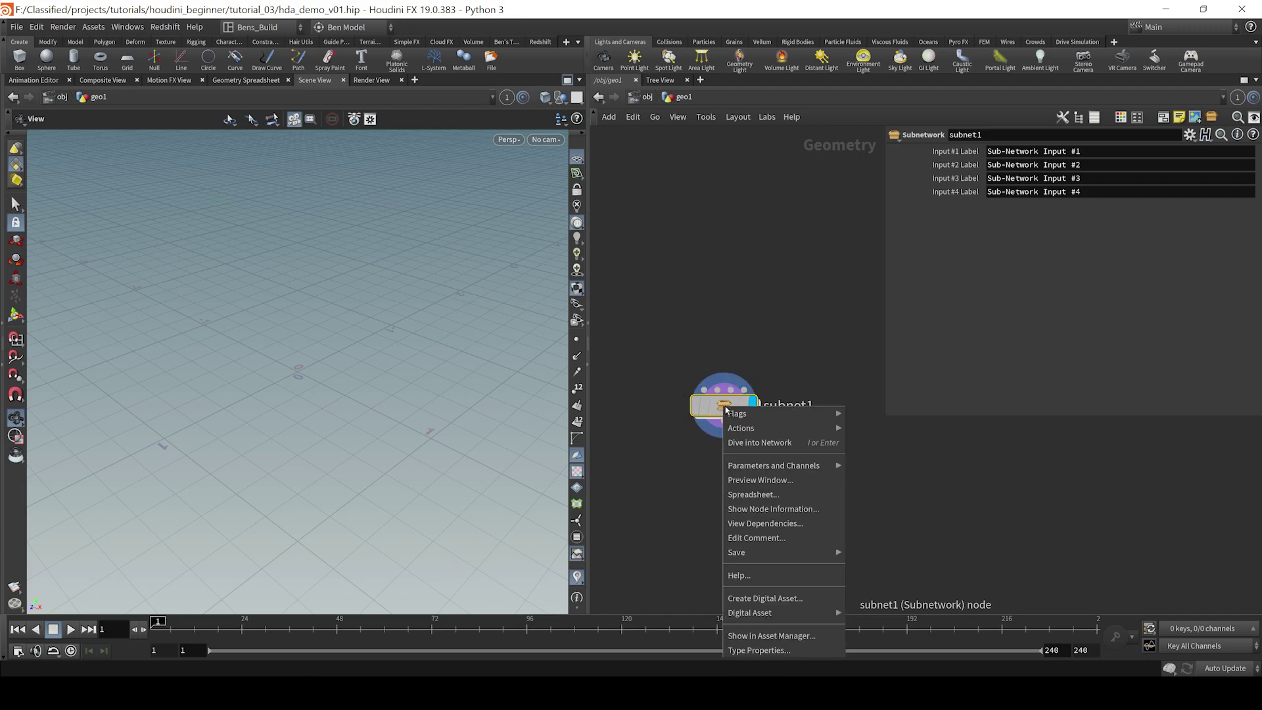
Start Create Digital Asset, naming the operator mrbennelson::test::1.0 with label Test.
{"action": "left_click", "coordinate": [802, 599]}
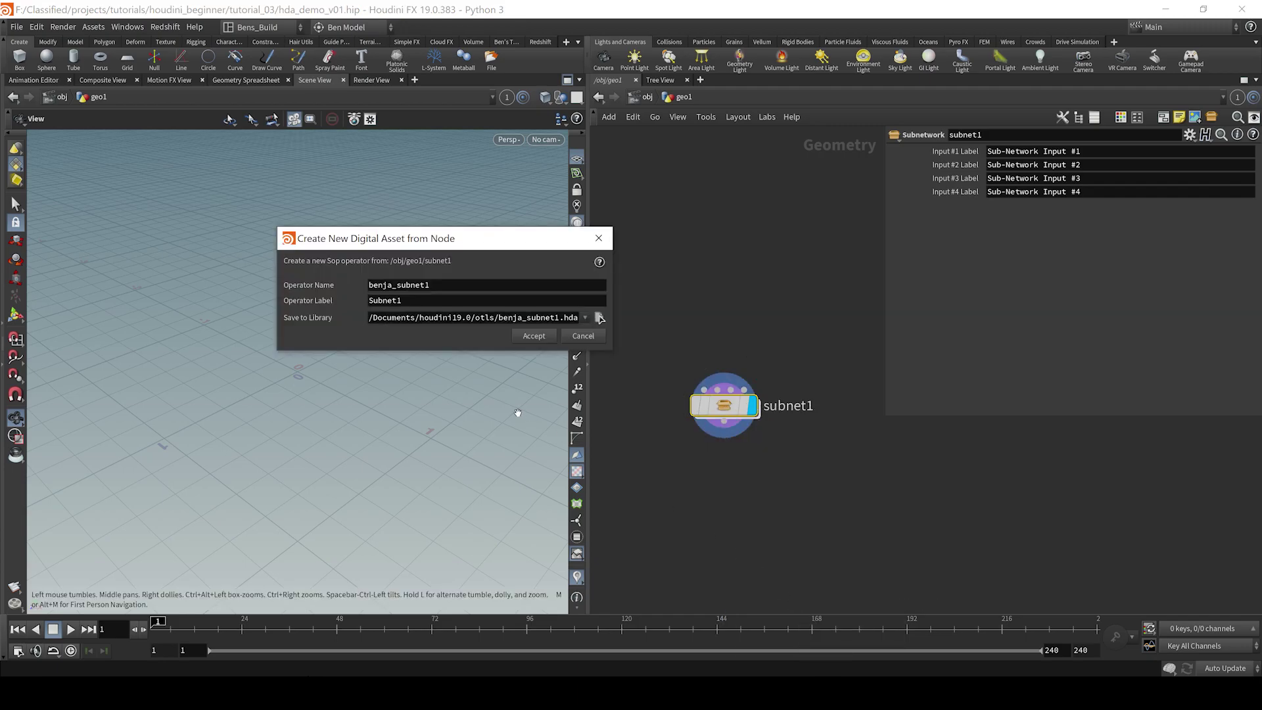
{"action": "left_click_drag", "start_coordinate": [507, 240], "coordinate": [543, 294]}
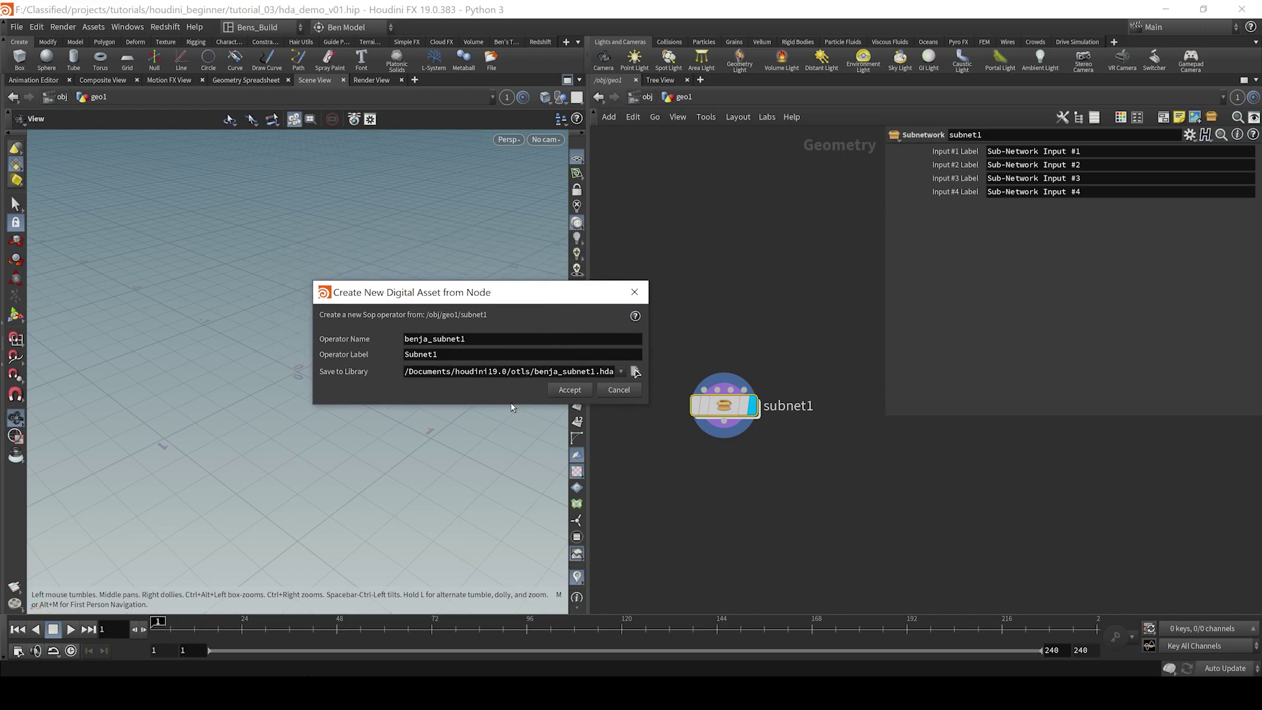
{"action": "double_click", "coordinate": [482, 342]}
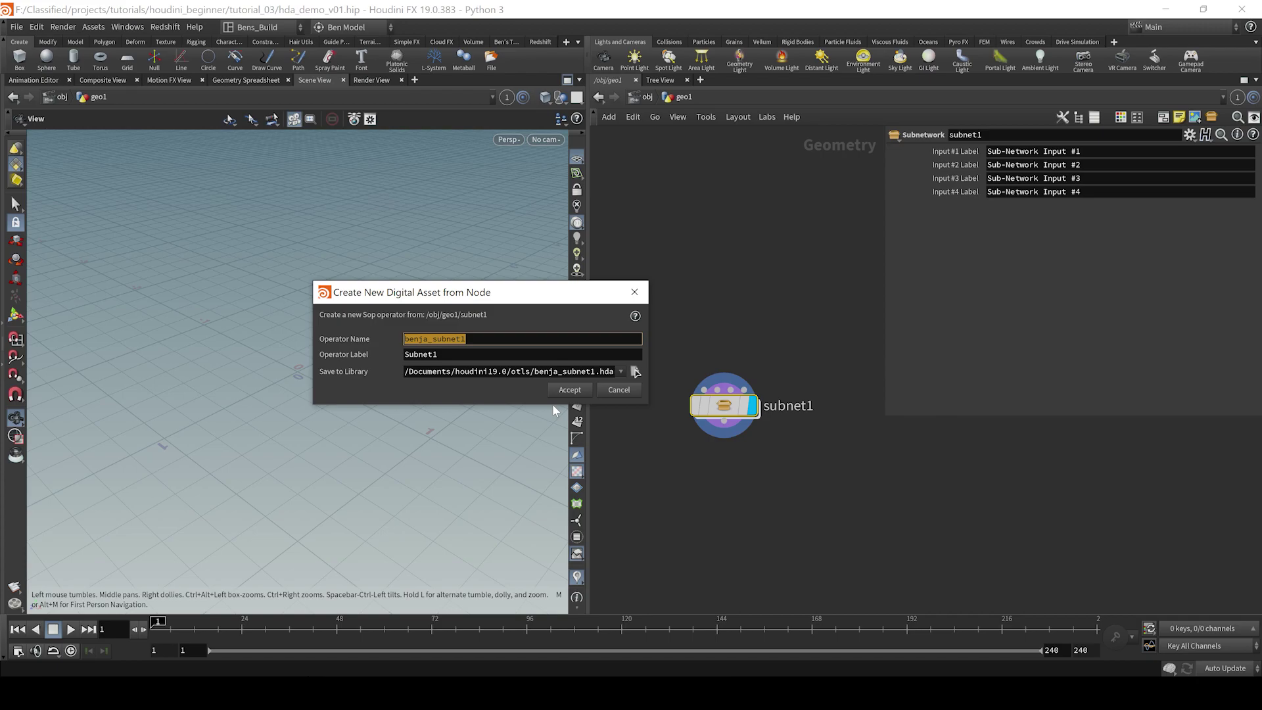
{"action": "type", "text": "mrbene"}
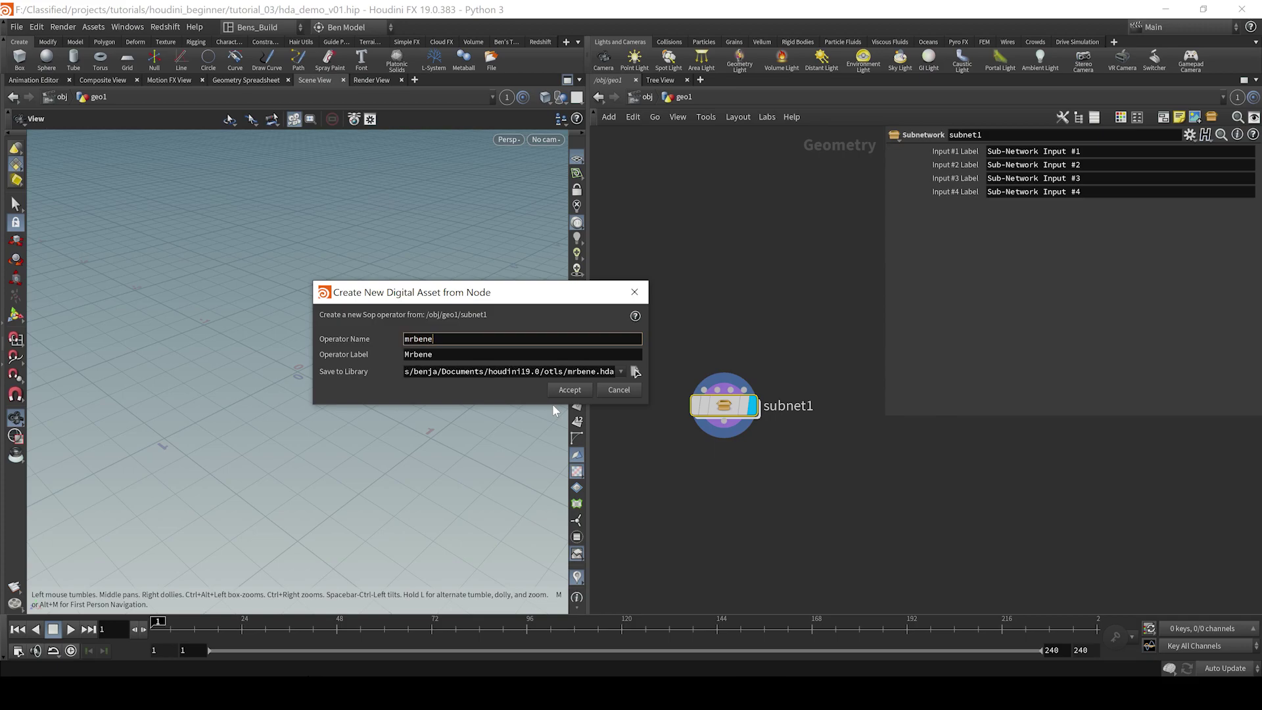
{"action": "key", "text": "BackSpace"}
{"action": "type", "text": "nelson::"}
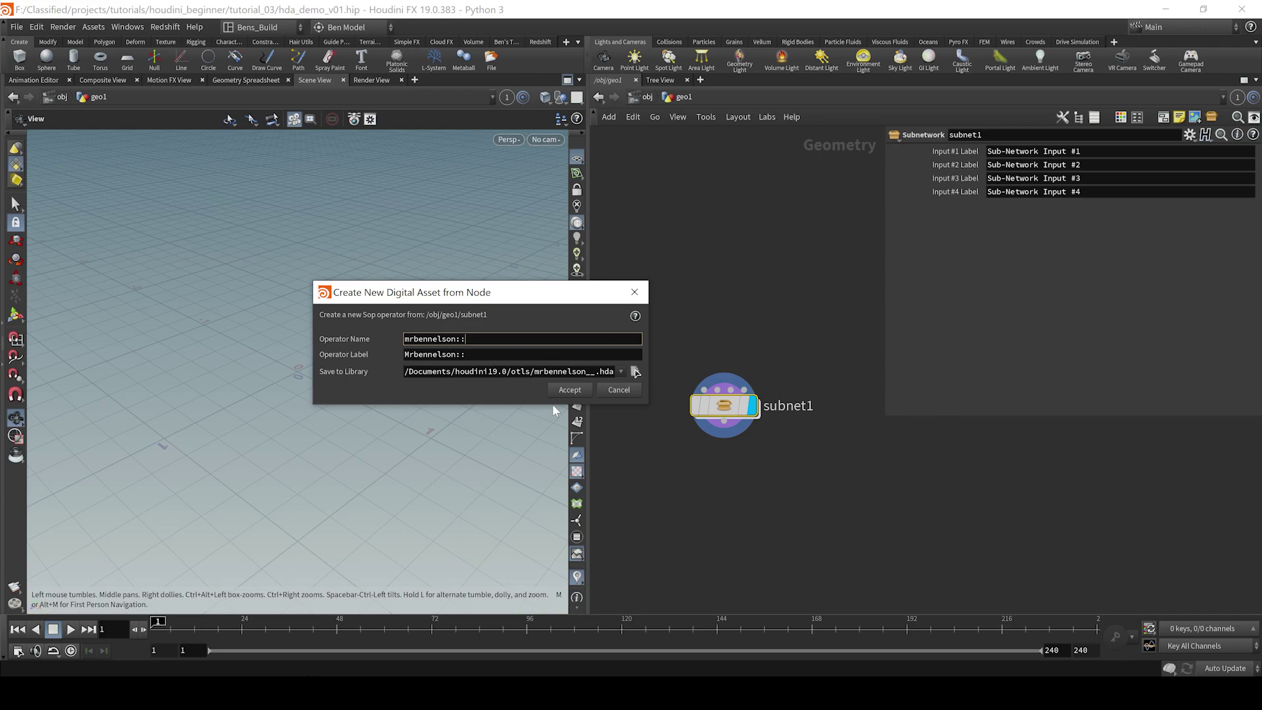
{"action": "type", "text": "tes"}
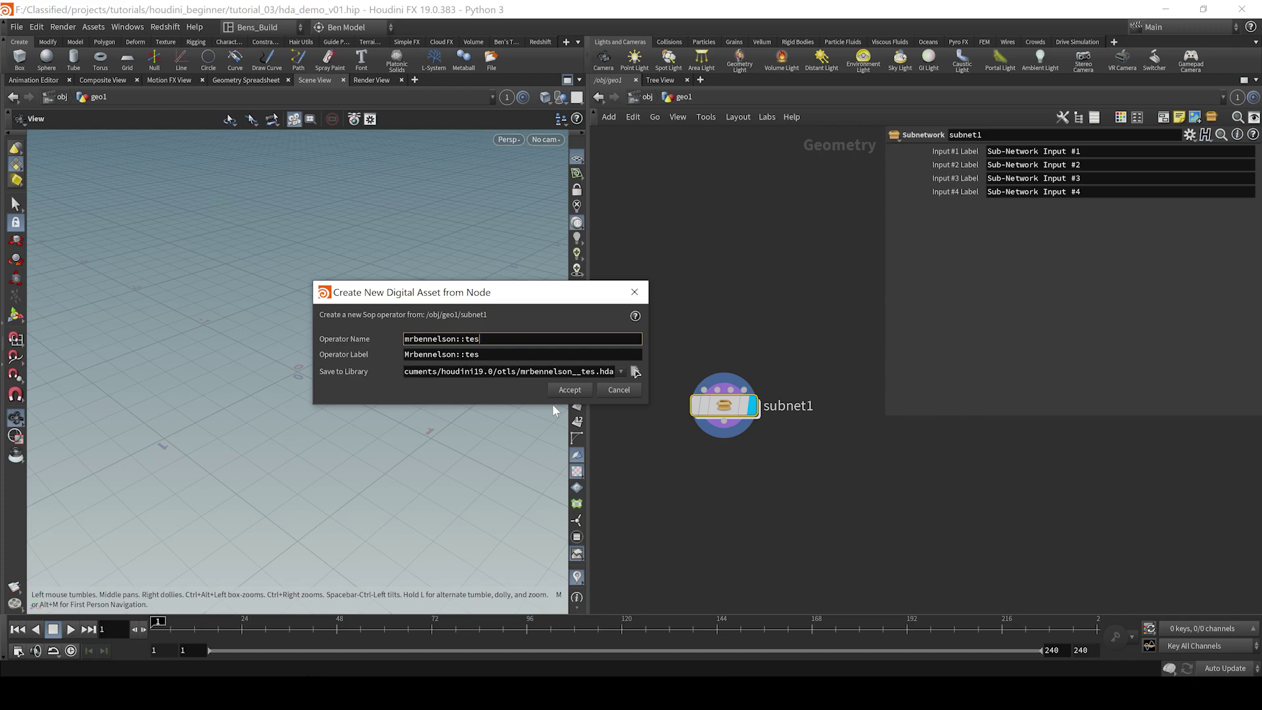
{"action": "type", "text": "t::"}
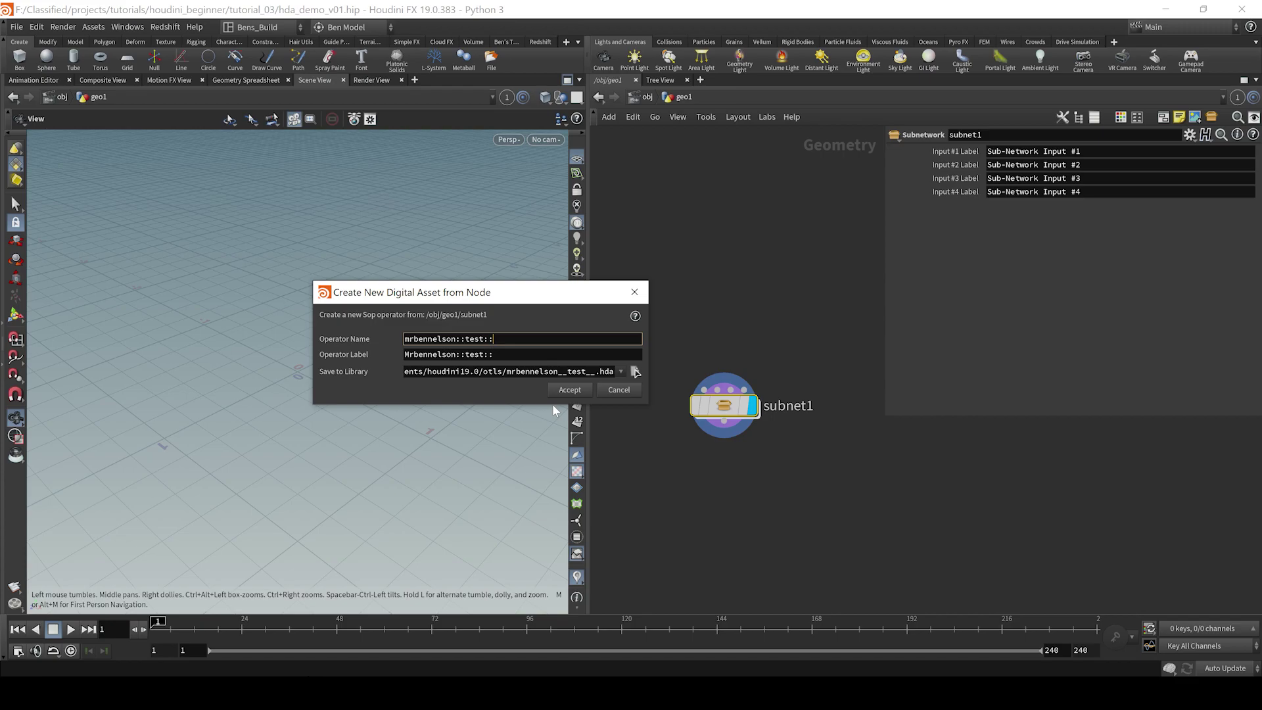
{"action": "type", "text": "1."}
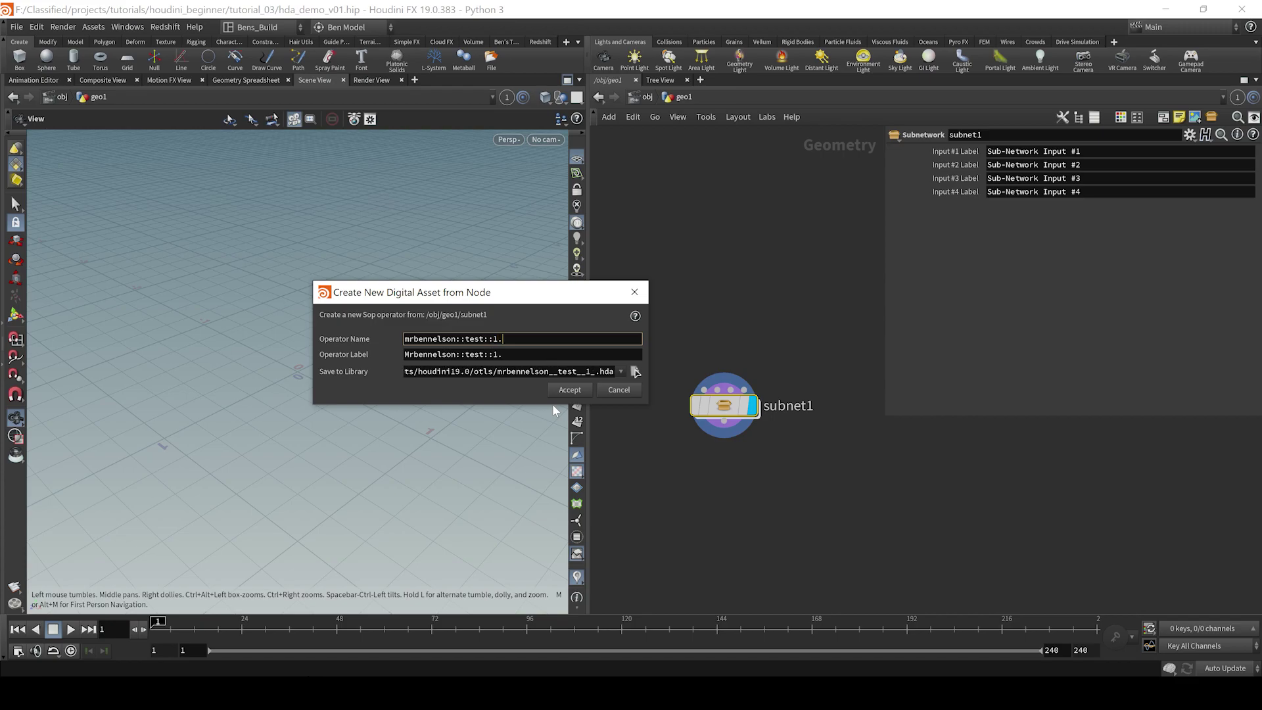
{"action": "type", "text": "0"}
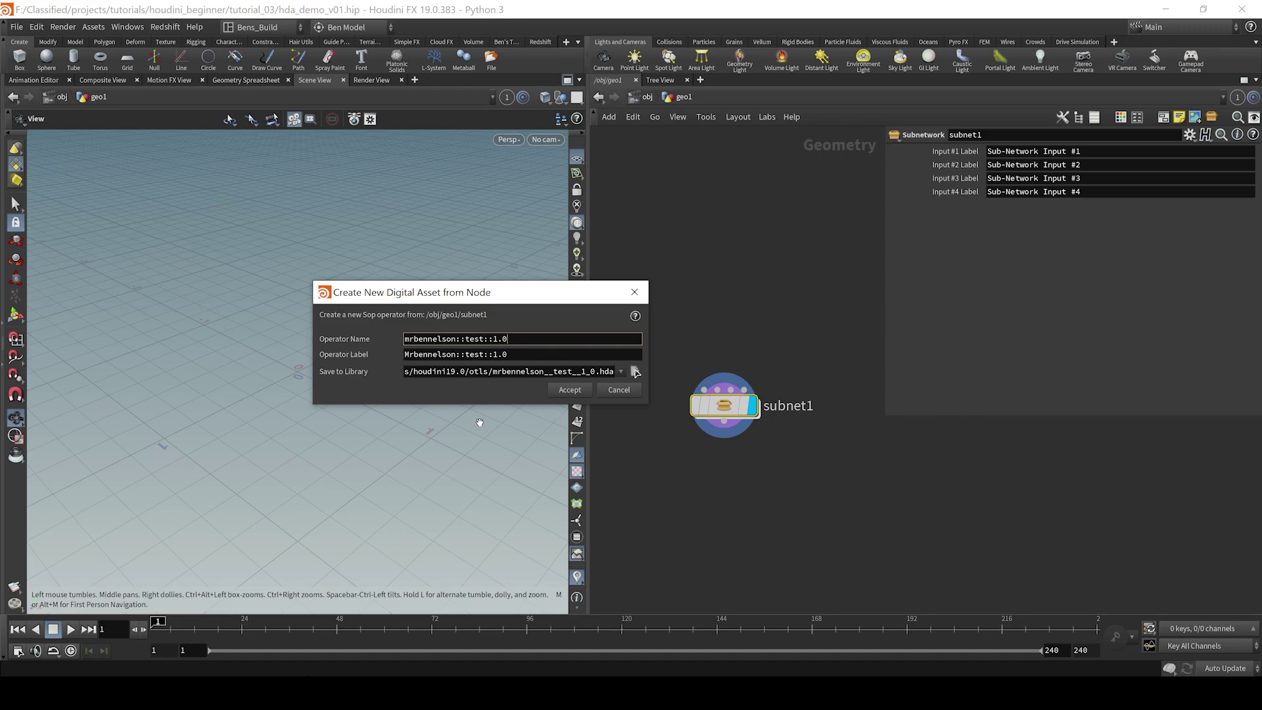
{"action": "left_click", "coordinate": [514, 354]}
{"action": "double_click", "coordinate": [516, 354]}
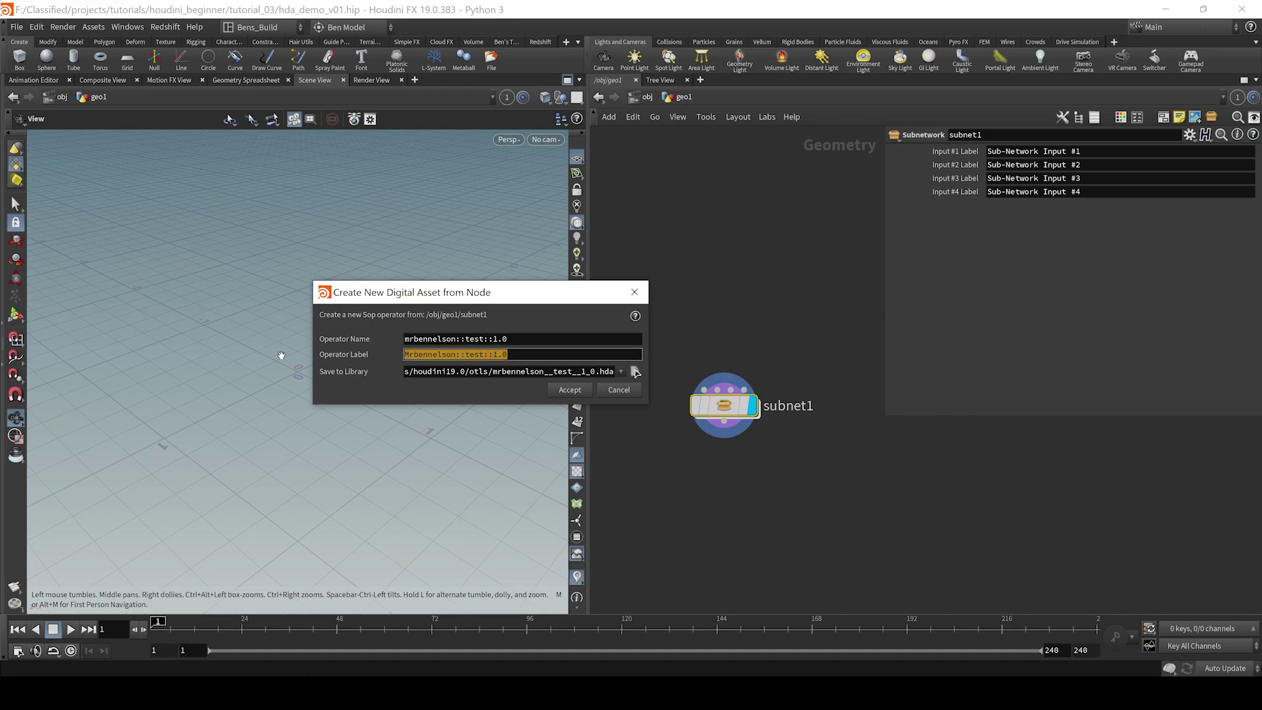
{"action": "type", "text": "Test"}
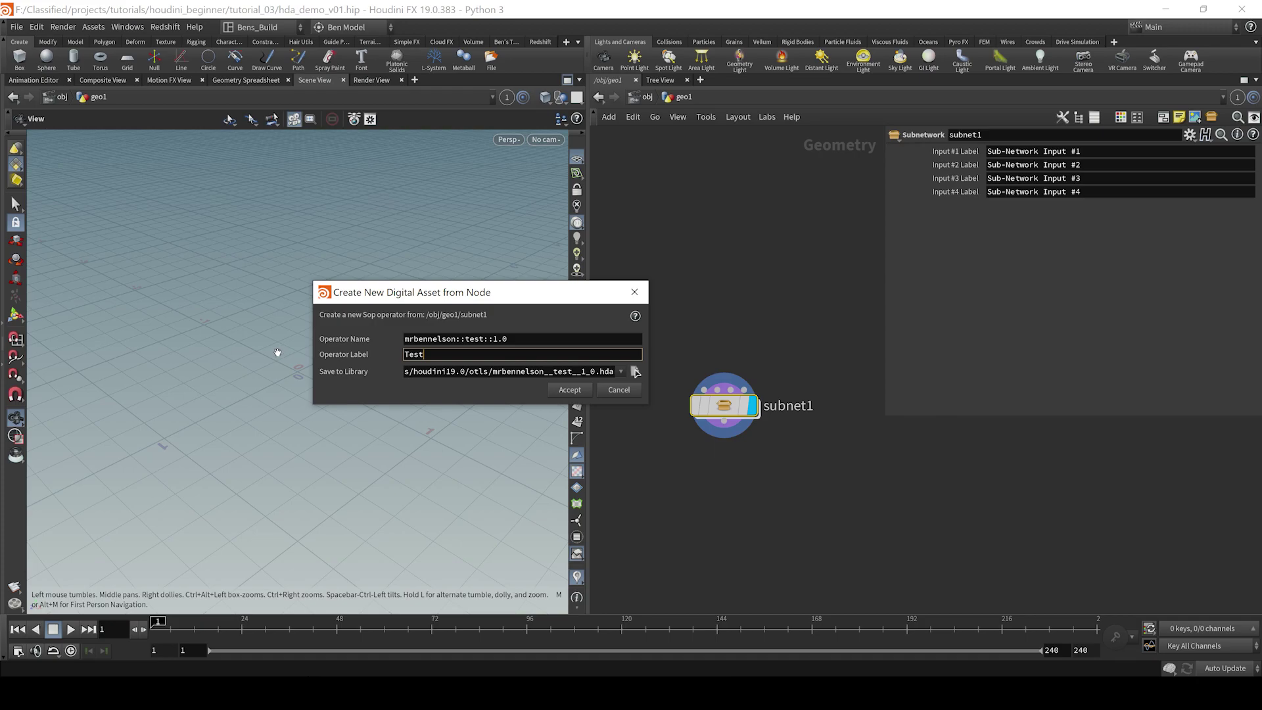
Set the asset library file to $HIP/hda/test.hda in the file chooser.
{"action": "left_click", "coordinate": [635, 371]}
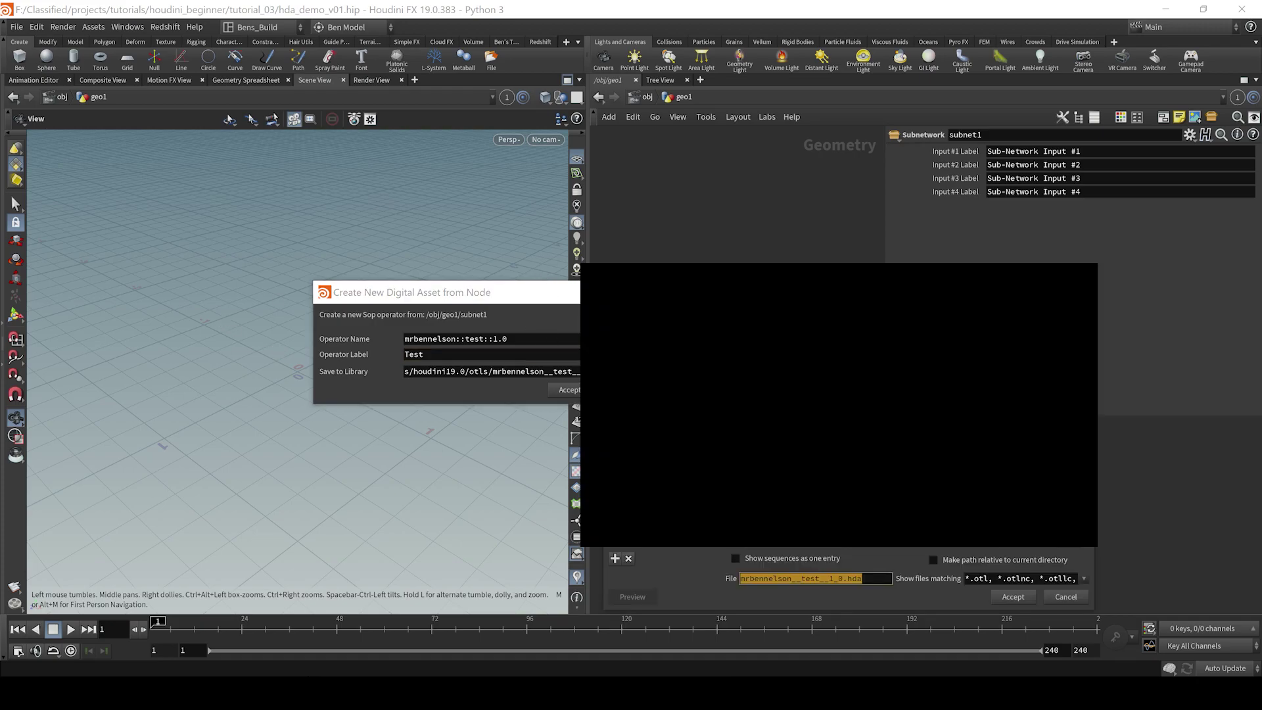
{"action": "key", "text": "End"}
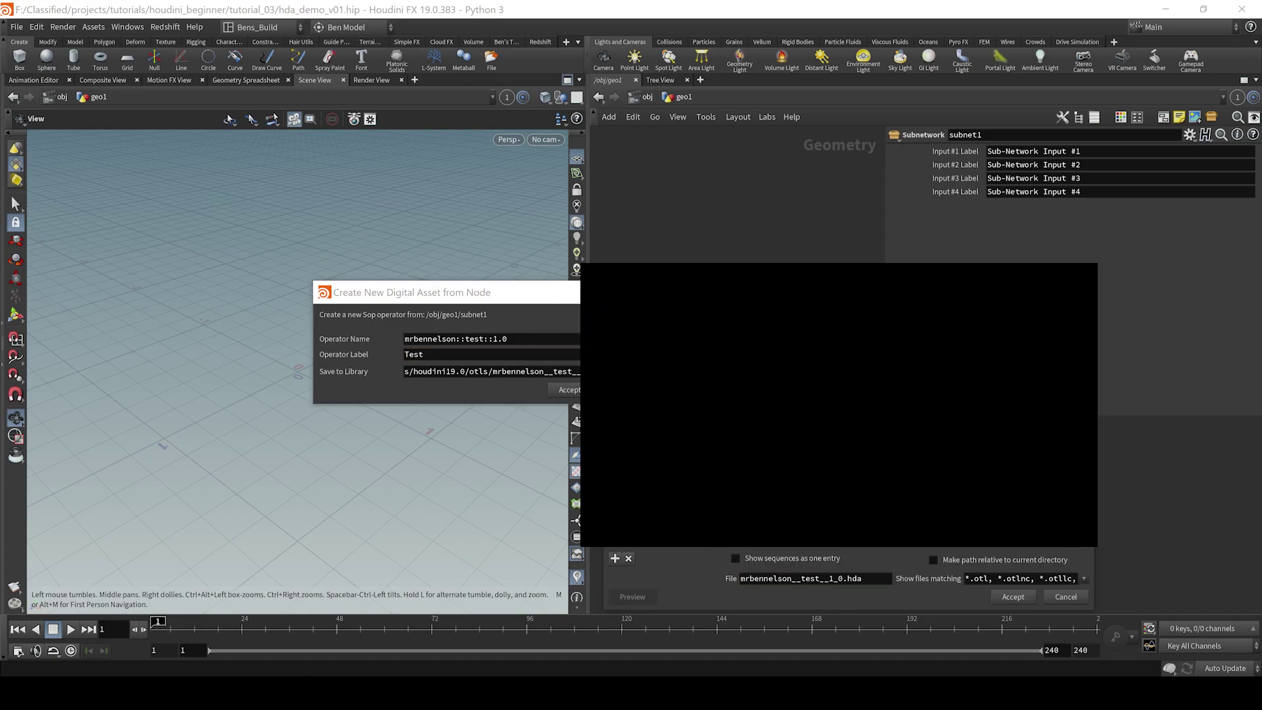
{"action": "left_click_drag", "start_coordinate": [871, 579], "coordinate": [496, 558]}
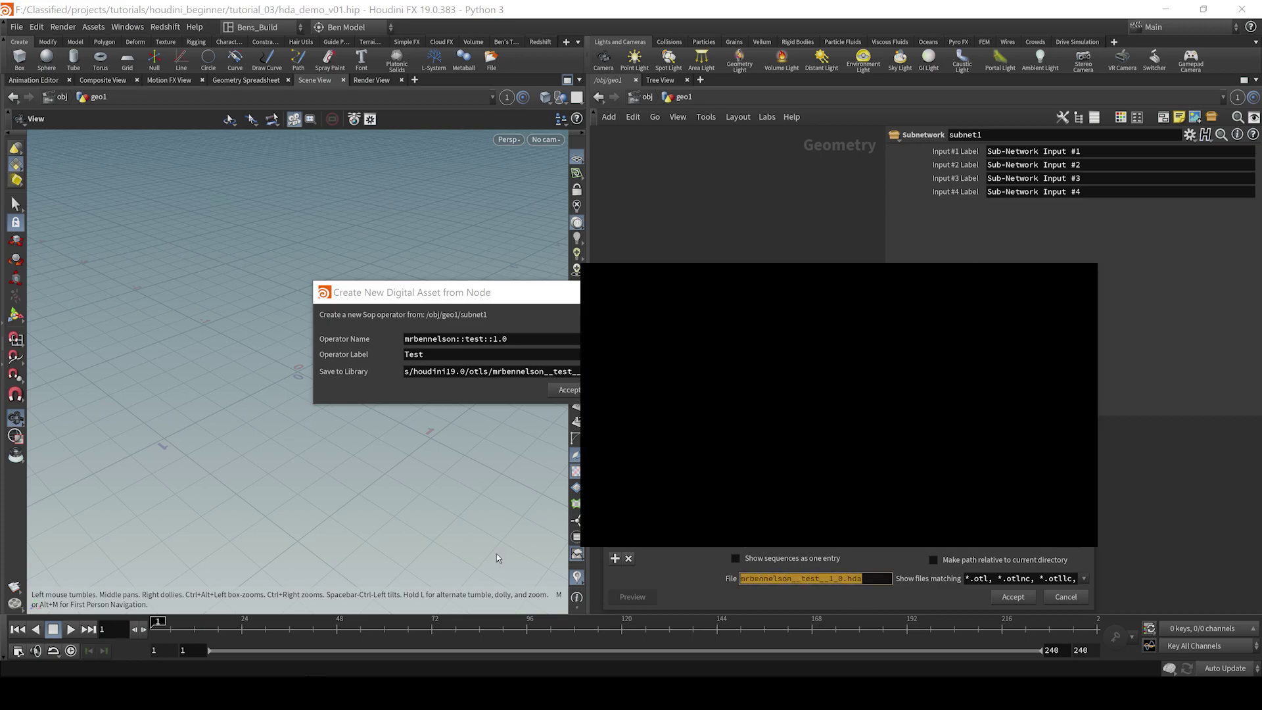
{"action": "type", "text": "test.hda"}
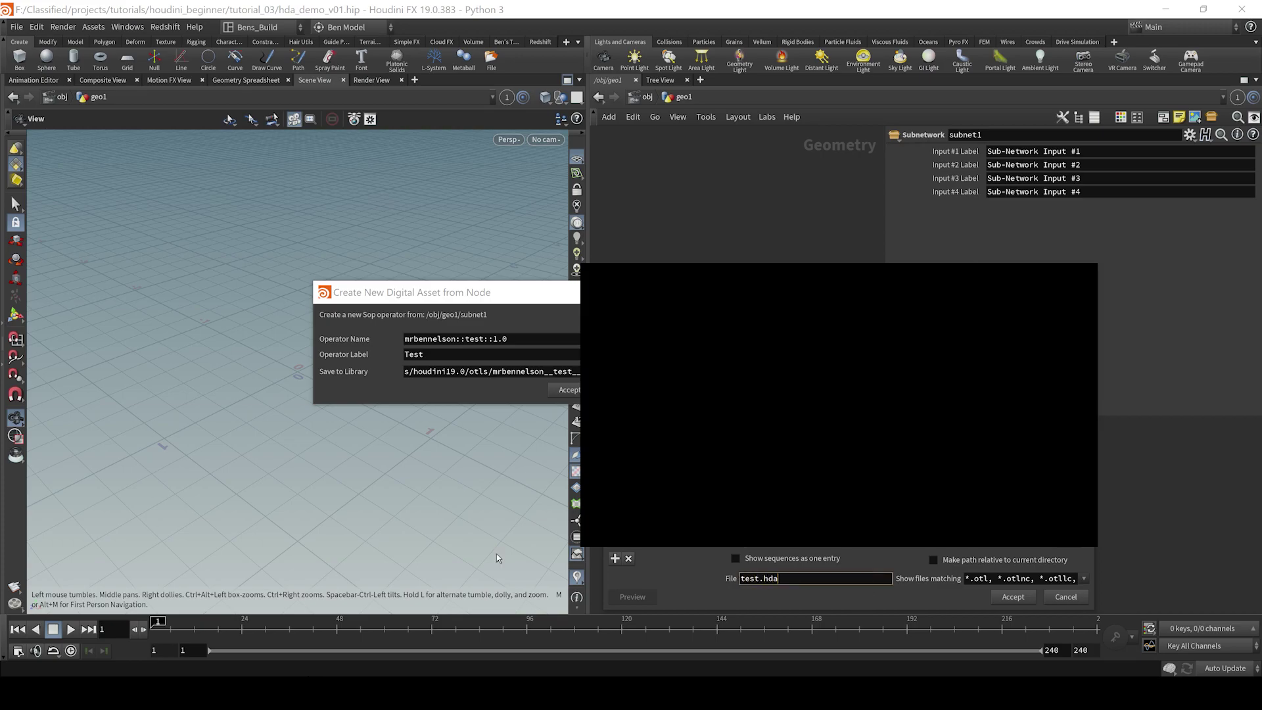
{"action": "left_click", "coordinate": [1026, 598]}
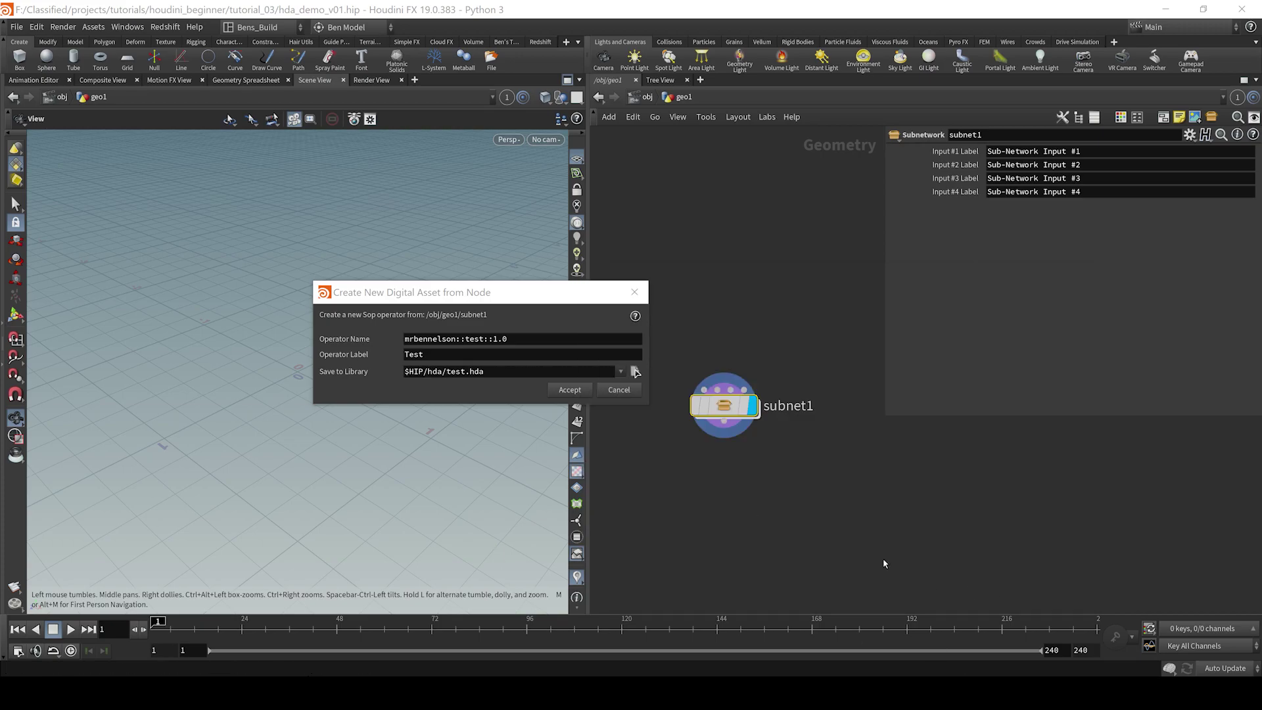
Create the Test asset and set Minimum and Maximum Inputs to 0, applying each.
{"action": "left_click", "coordinate": [568, 389]}
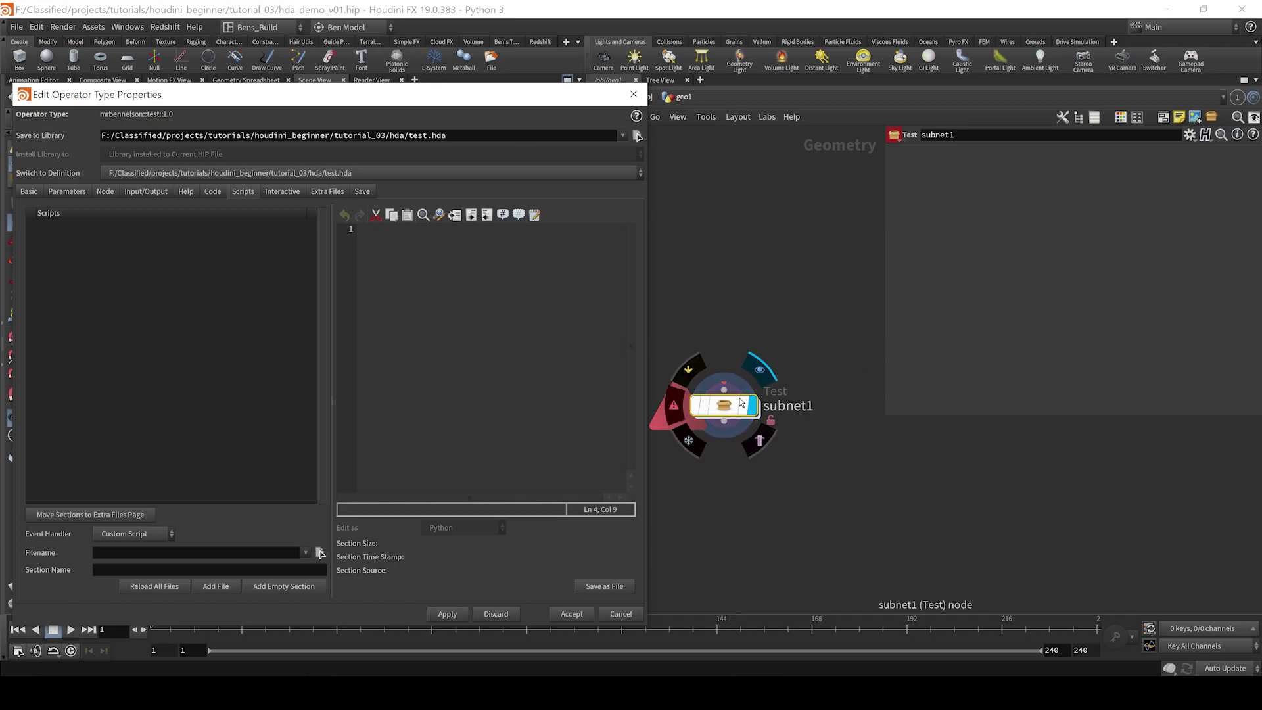
{"action": "left_click", "coordinate": [30, 193]}
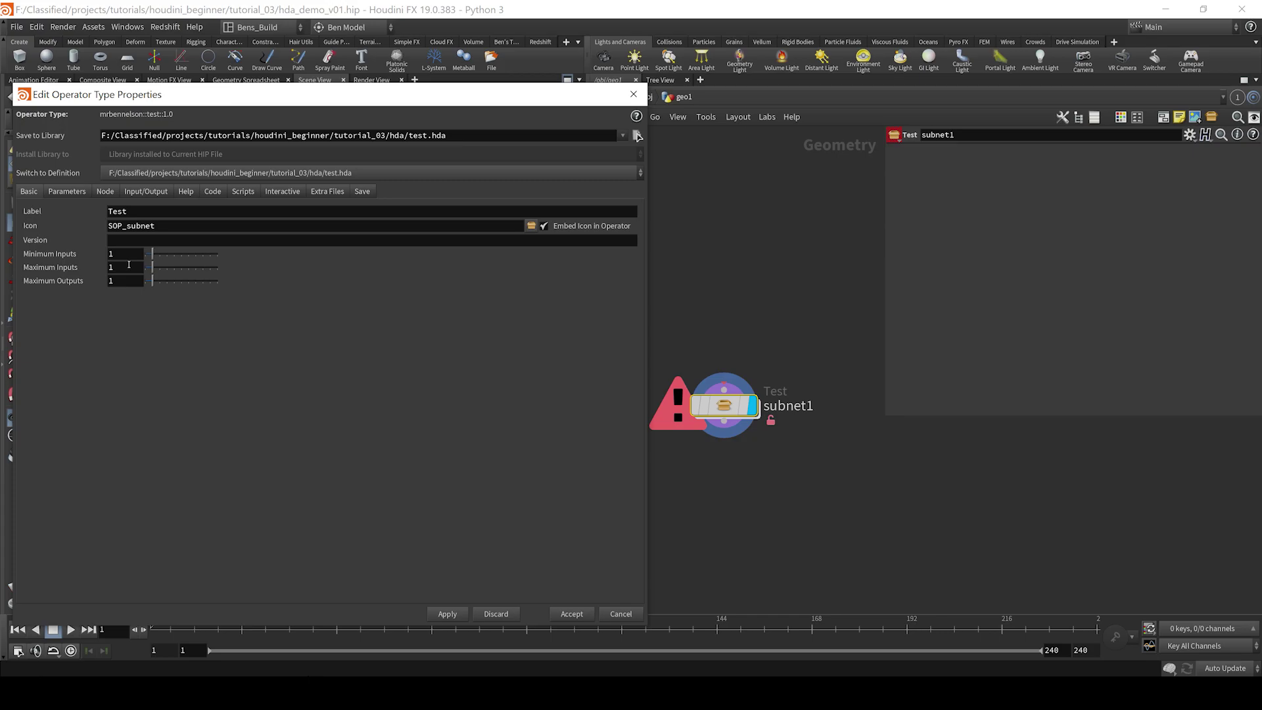
{"action": "double_click", "coordinate": [129, 253]}
{"action": "type", "text": "0"}
{"action": "key", "text": "Return"}
{"action": "left_click", "coordinate": [459, 615]}
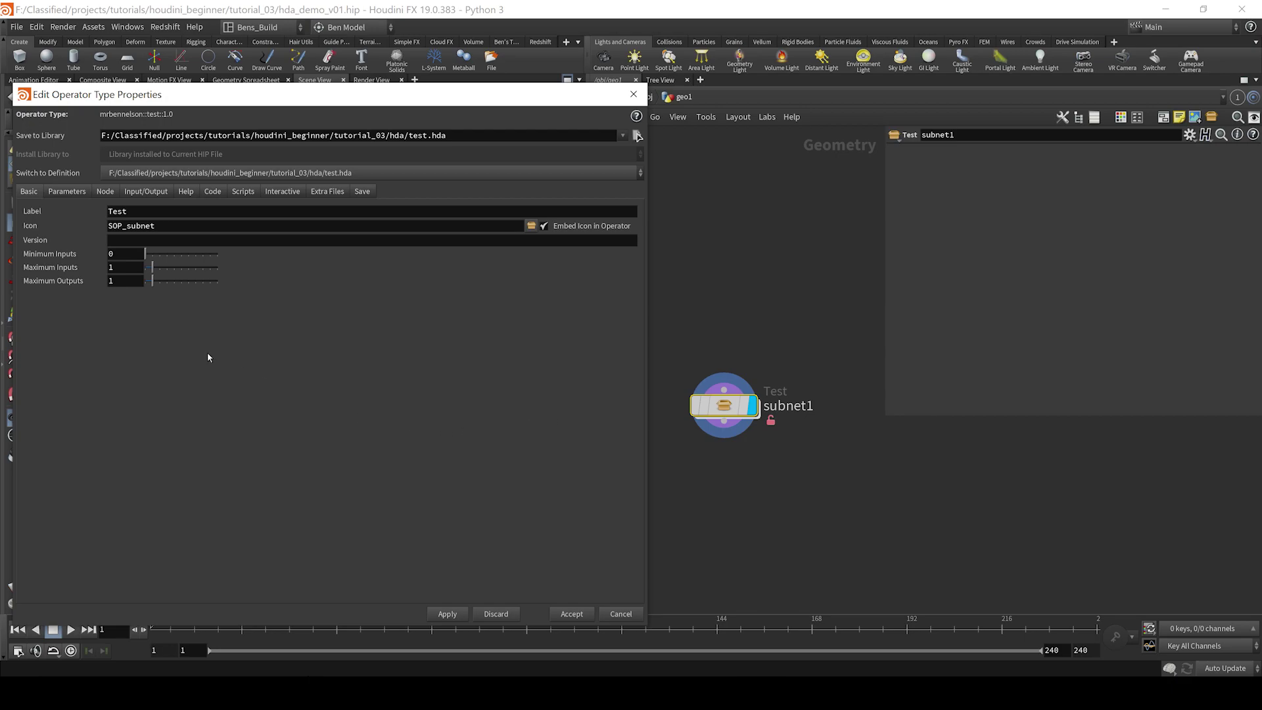
{"action": "left_click", "coordinate": [122, 266]}
{"action": "type", "text": "0"}
{"action": "key", "text": "Return"}
{"action": "left_click", "coordinate": [455, 618]}
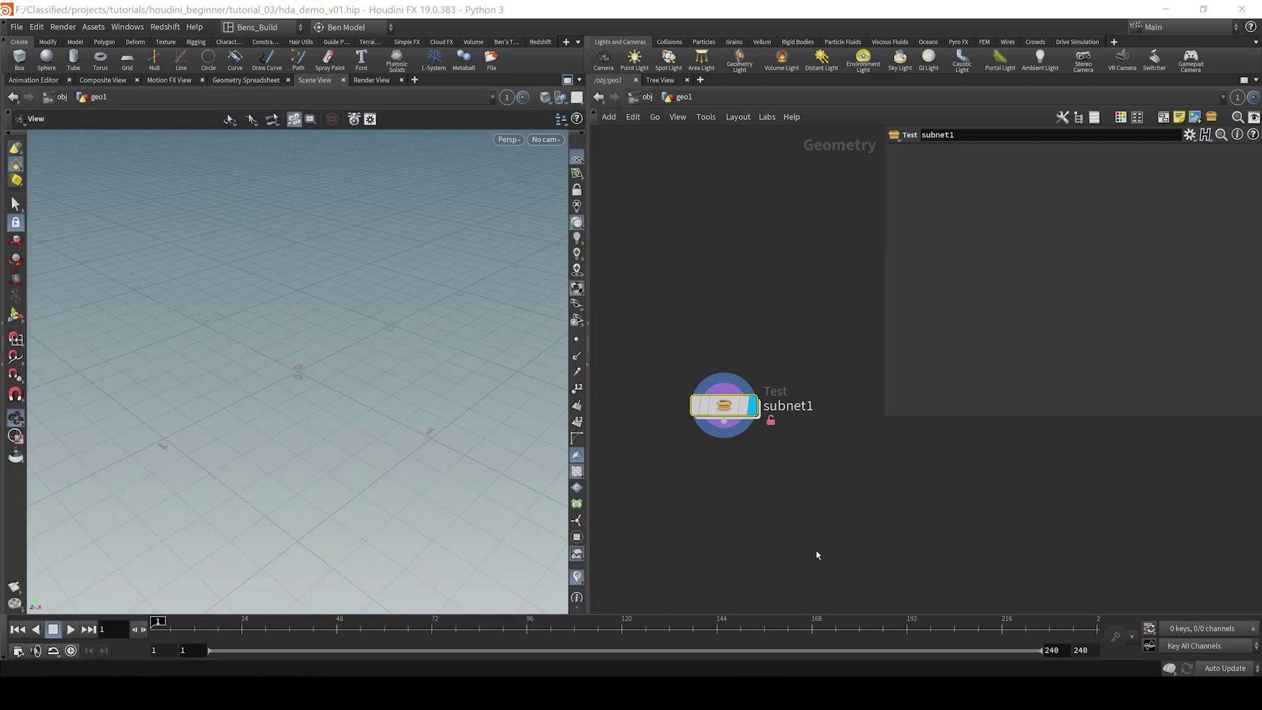
Match subnet1 to the current Test definition and drag it upward.
{"action": "right_click", "coordinate": [730, 414]}
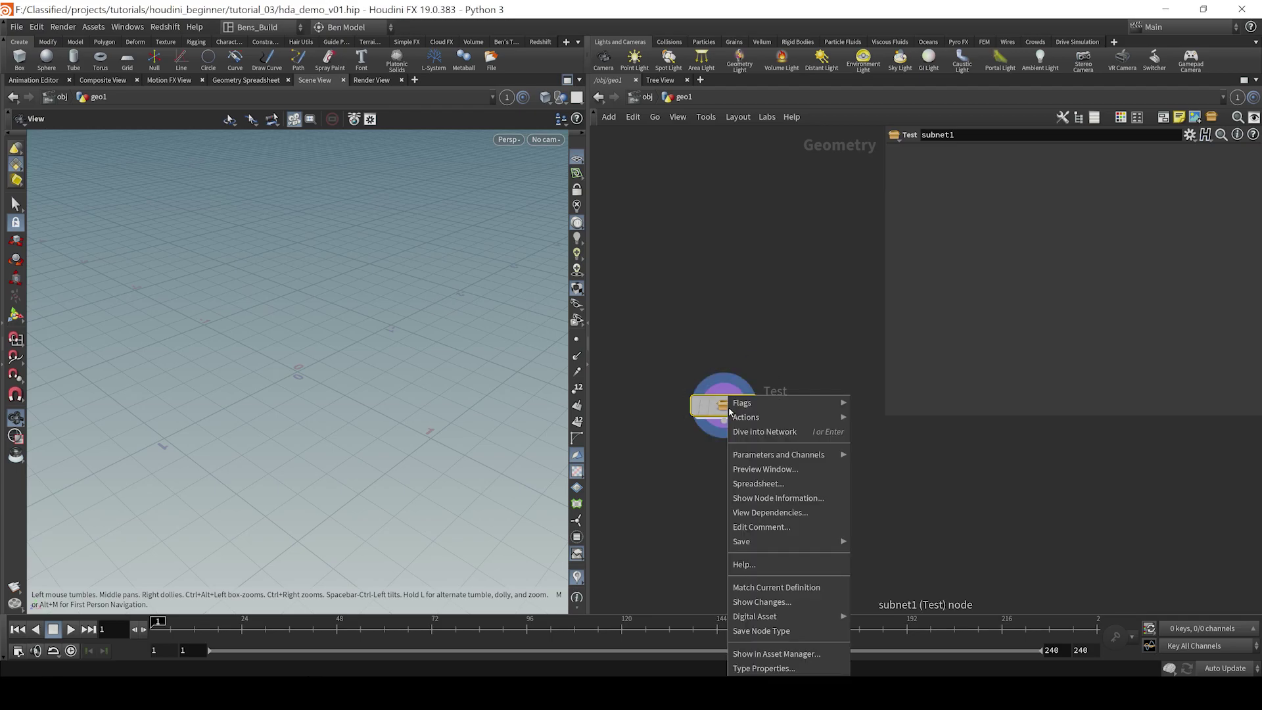
{"action": "left_click", "coordinate": [765, 632]}
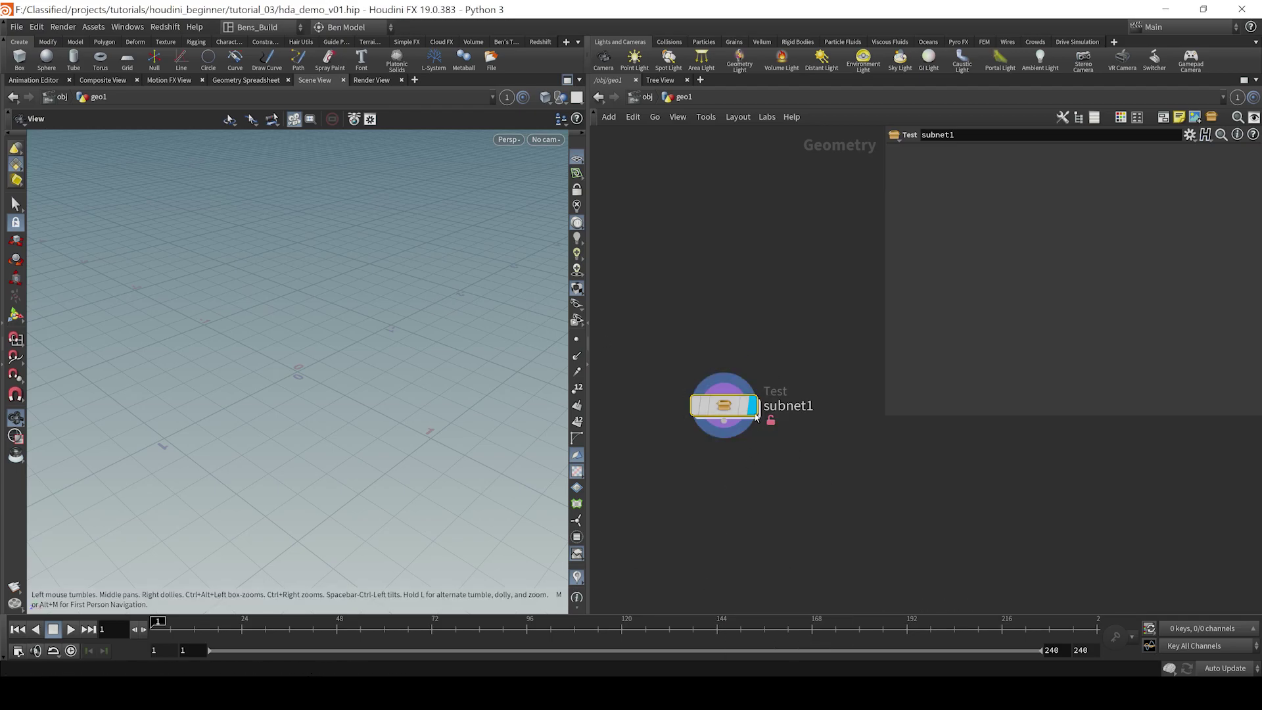
{"action": "right_click", "coordinate": [733, 412]}
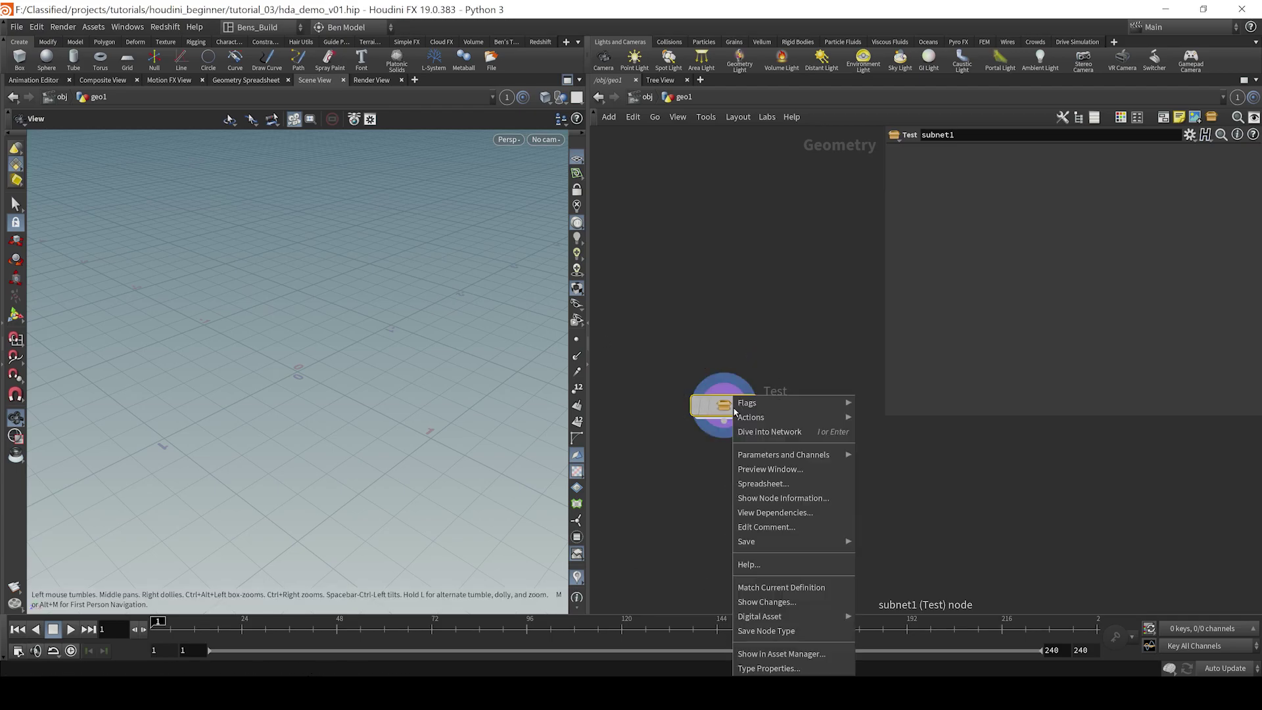
{"action": "left_click", "coordinate": [798, 588]}
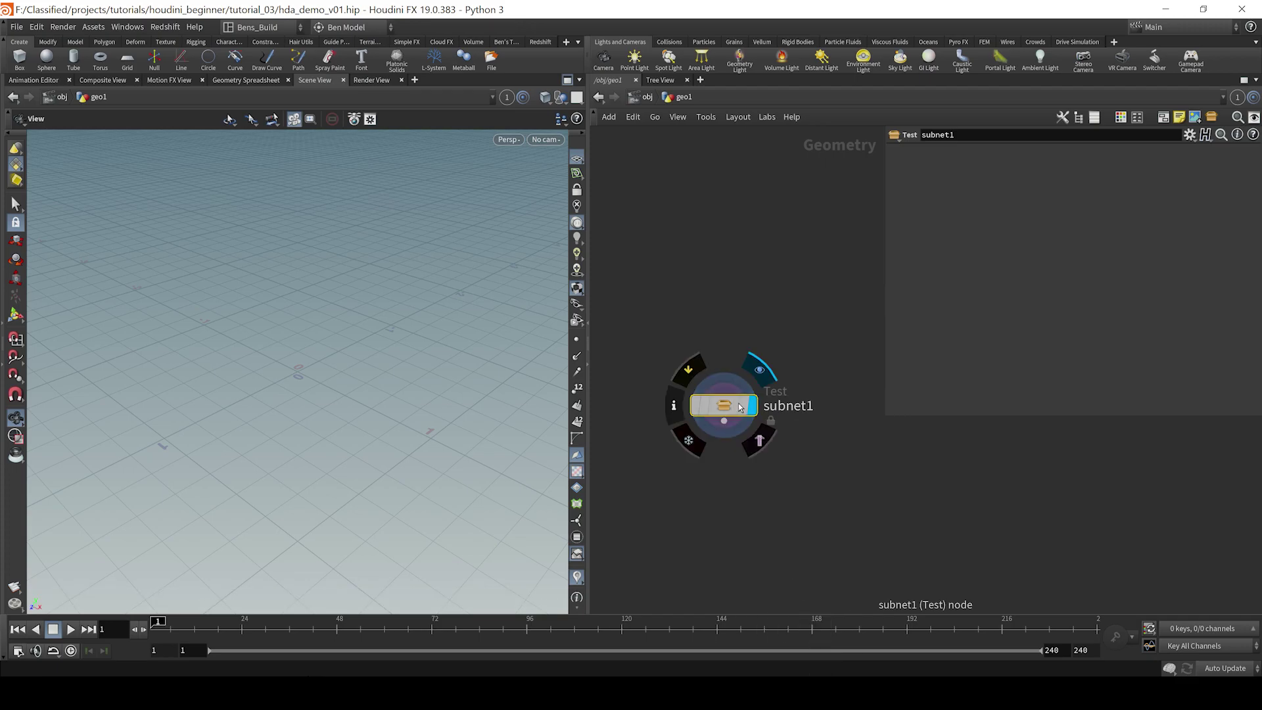
{"action": "left_click_drag", "start_coordinate": [738, 407], "coordinate": [751, 342]}
Create transform1 below subnet1, then peek inside subnet1 and return to geo1.
{"action": "key", "text": "Tab"}
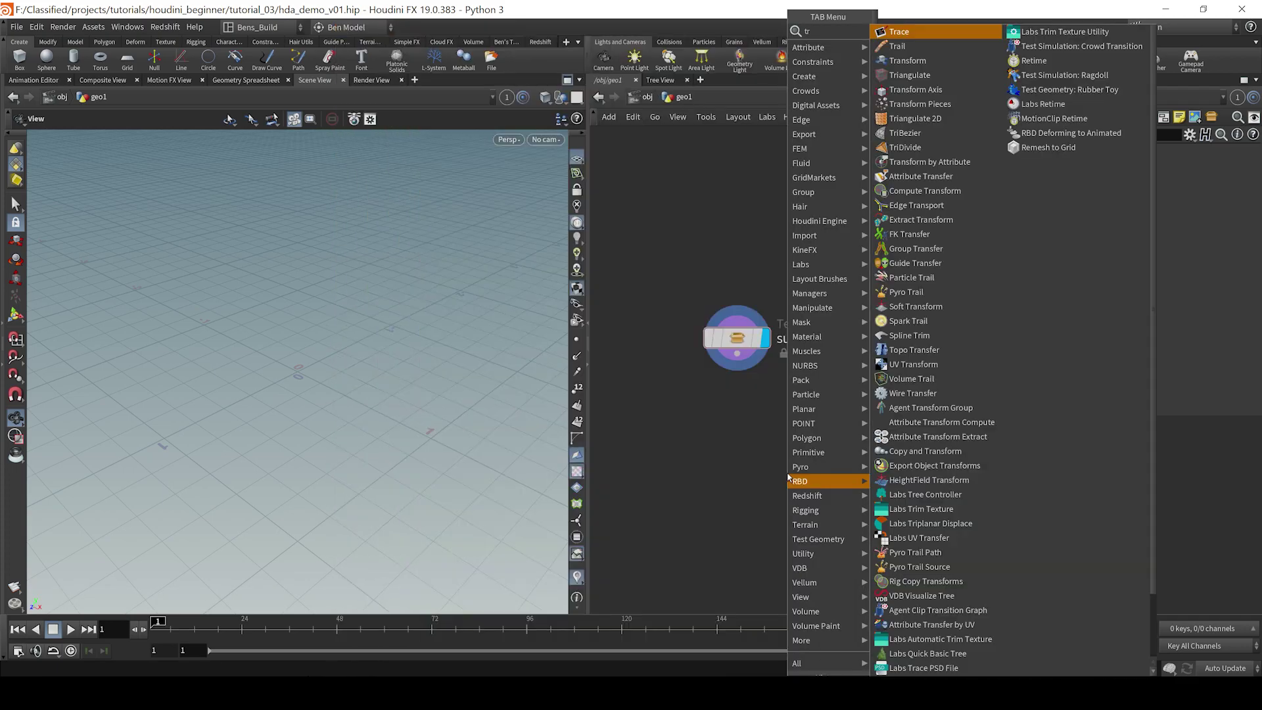
{"action": "type", "text": "tra"}
{"action": "key", "text": "Down"}
{"action": "key", "text": "Return"}
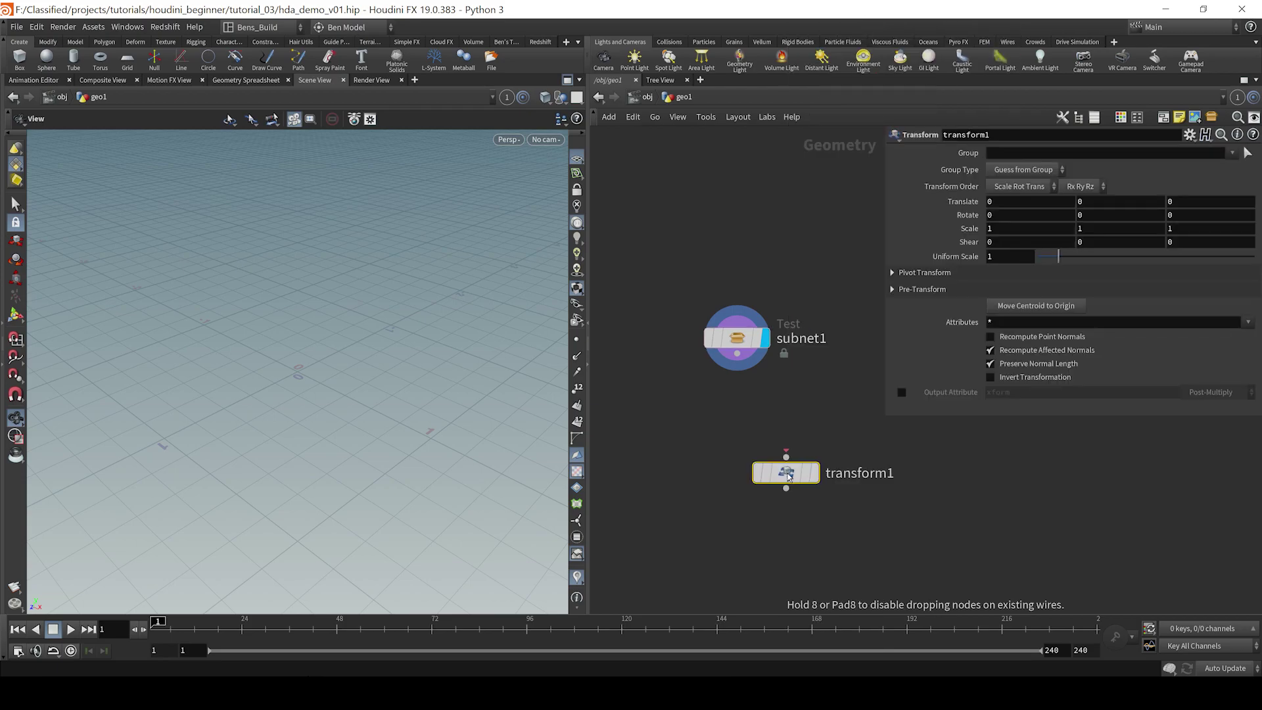
{"action": "left_click", "coordinate": [739, 420]}
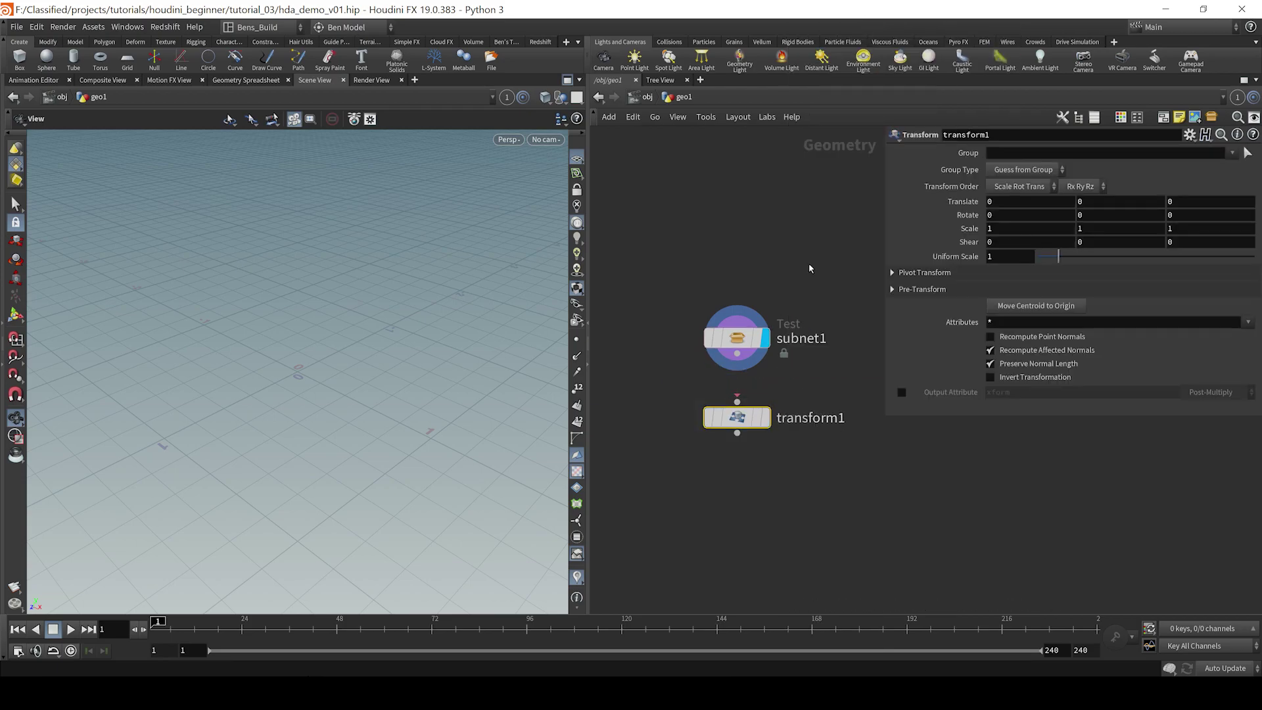
{"action": "double_click", "coordinate": [737, 338]}
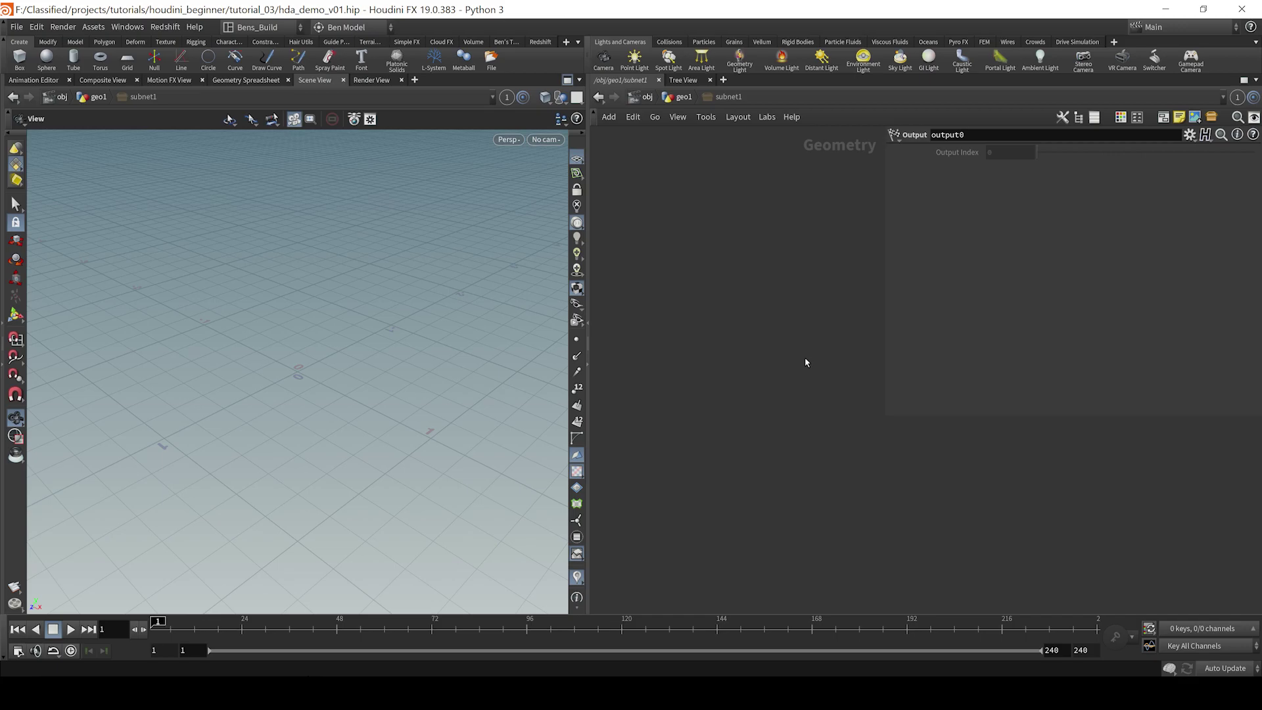
{"action": "key", "text": "u"}
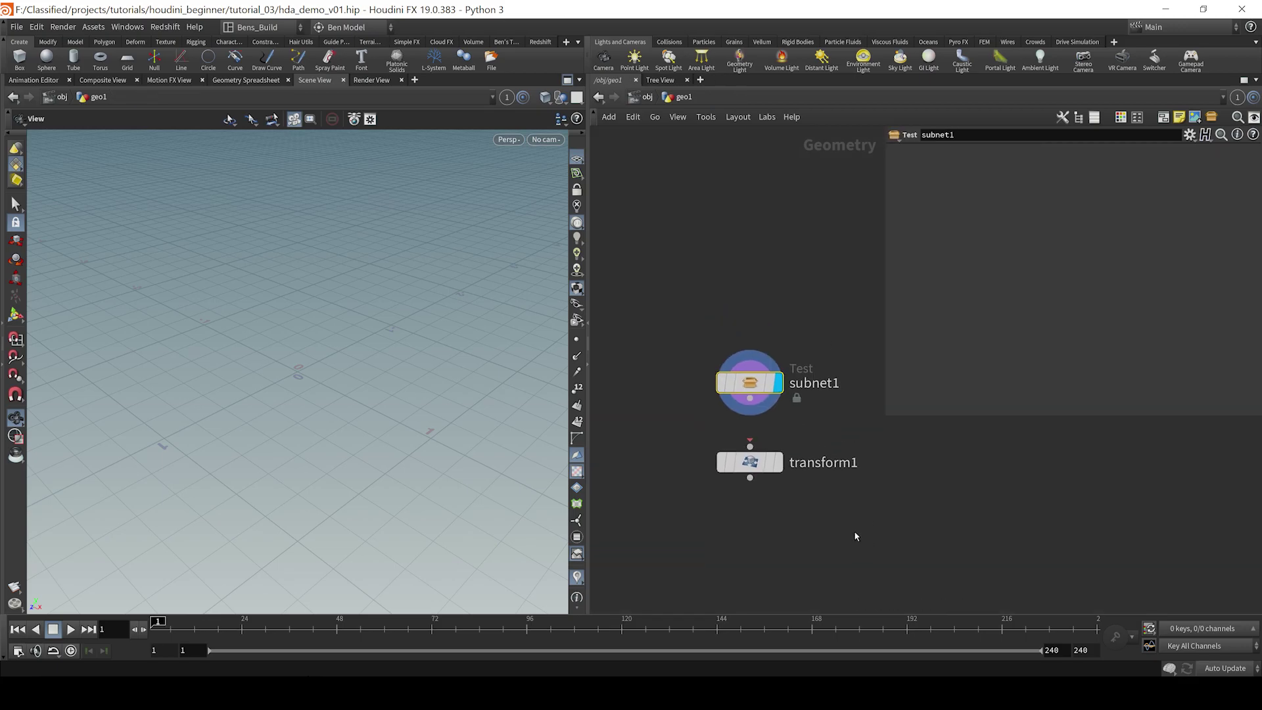
{"action": "left_click", "coordinate": [761, 543]}
{"action": "key", "text": "Tab"}
{"action": "type", "text": "test"}
{"action": "key", "text": "Return"}
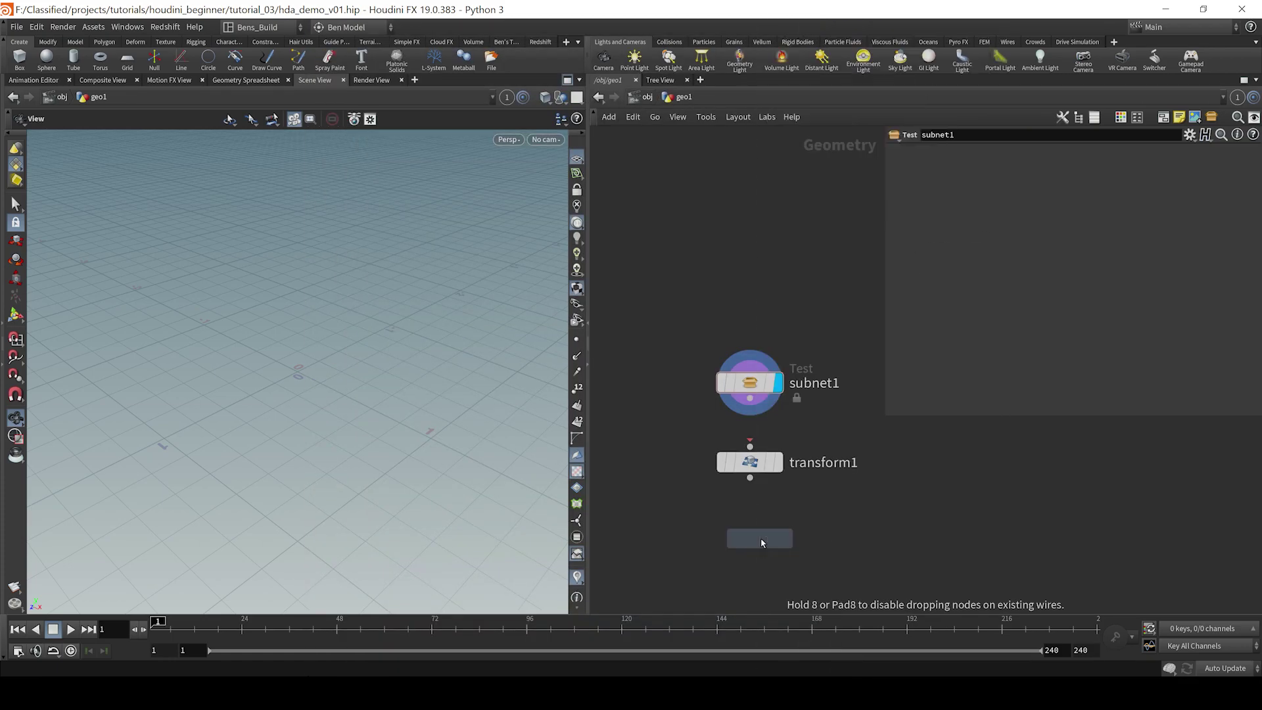
{"action": "left_click", "coordinate": [761, 541]}
{"action": "left_click_drag", "start_coordinate": [762, 543], "coordinate": [927, 520]}
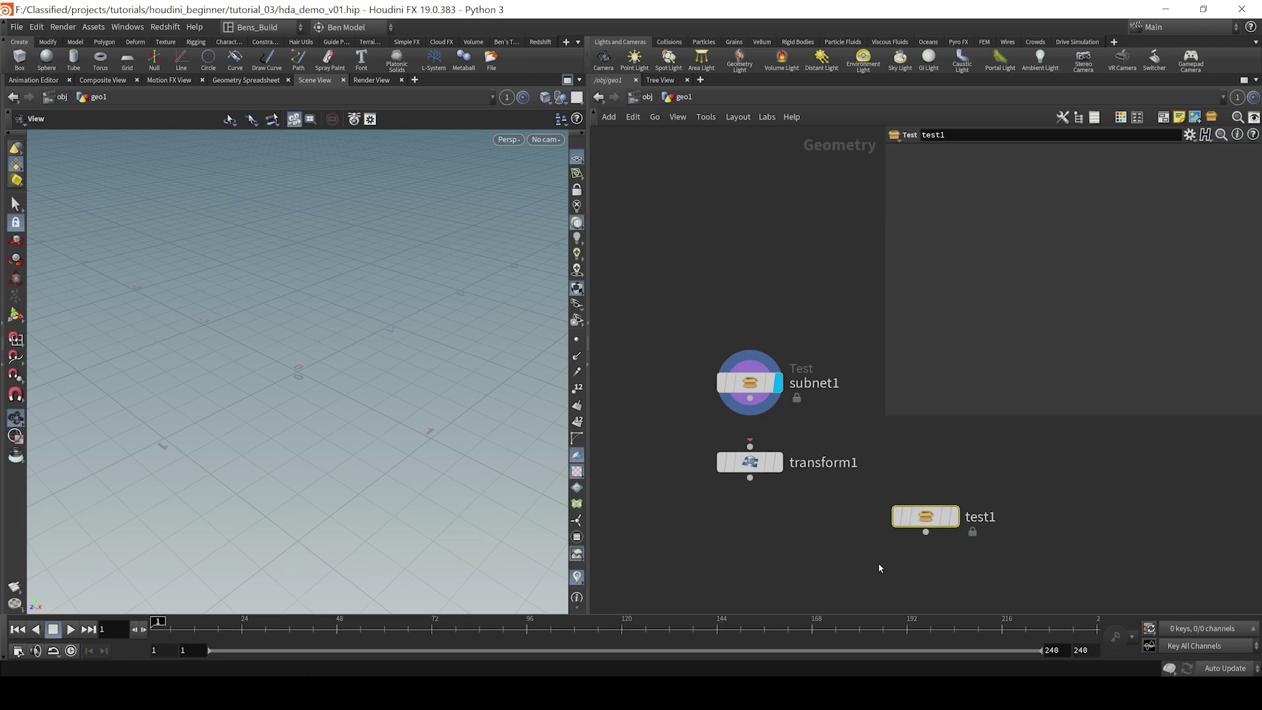
{"action": "key", "text": "Delete"}
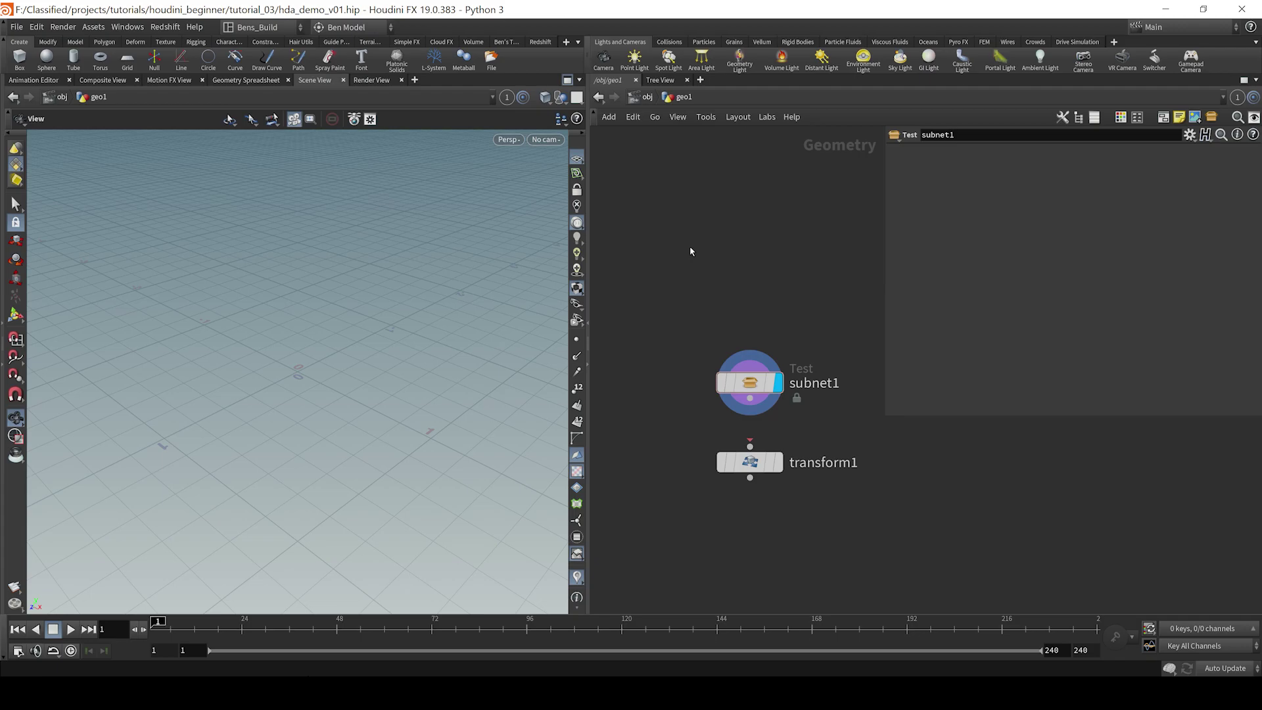
{"action": "left_click", "coordinate": [17, 26]}
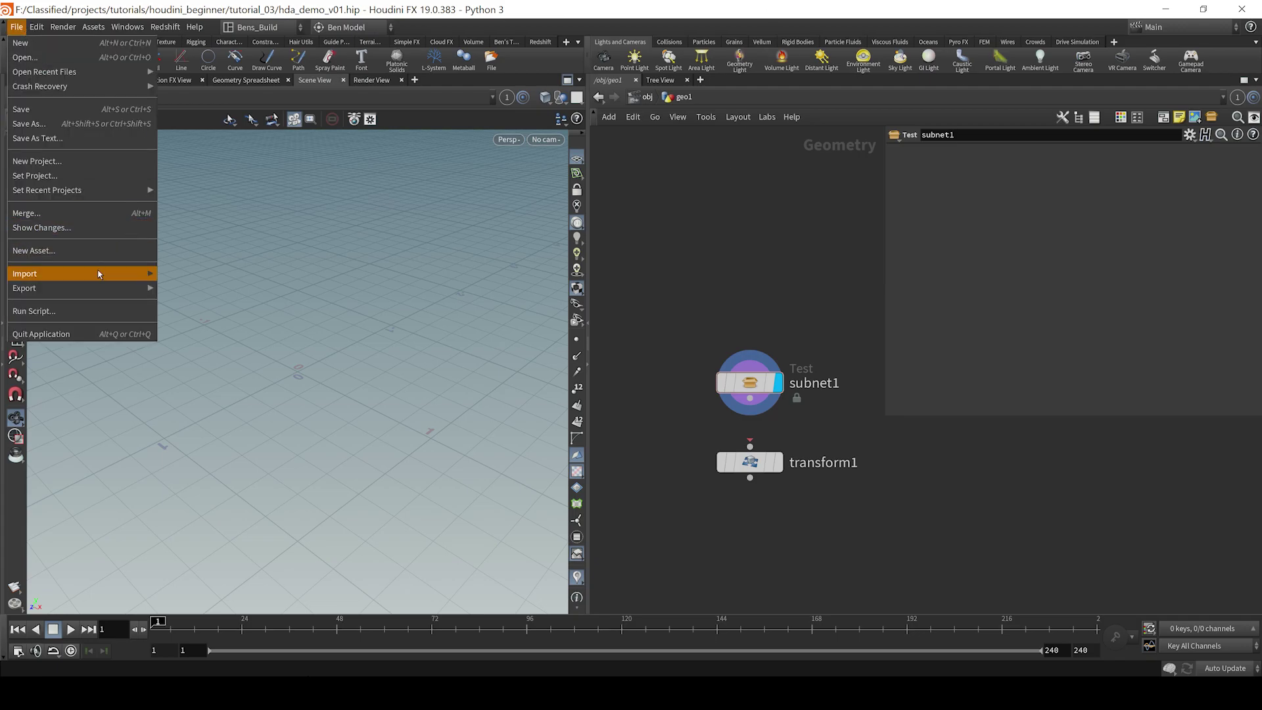
{"action": "mouse_move", "coordinate": [79, 273]}
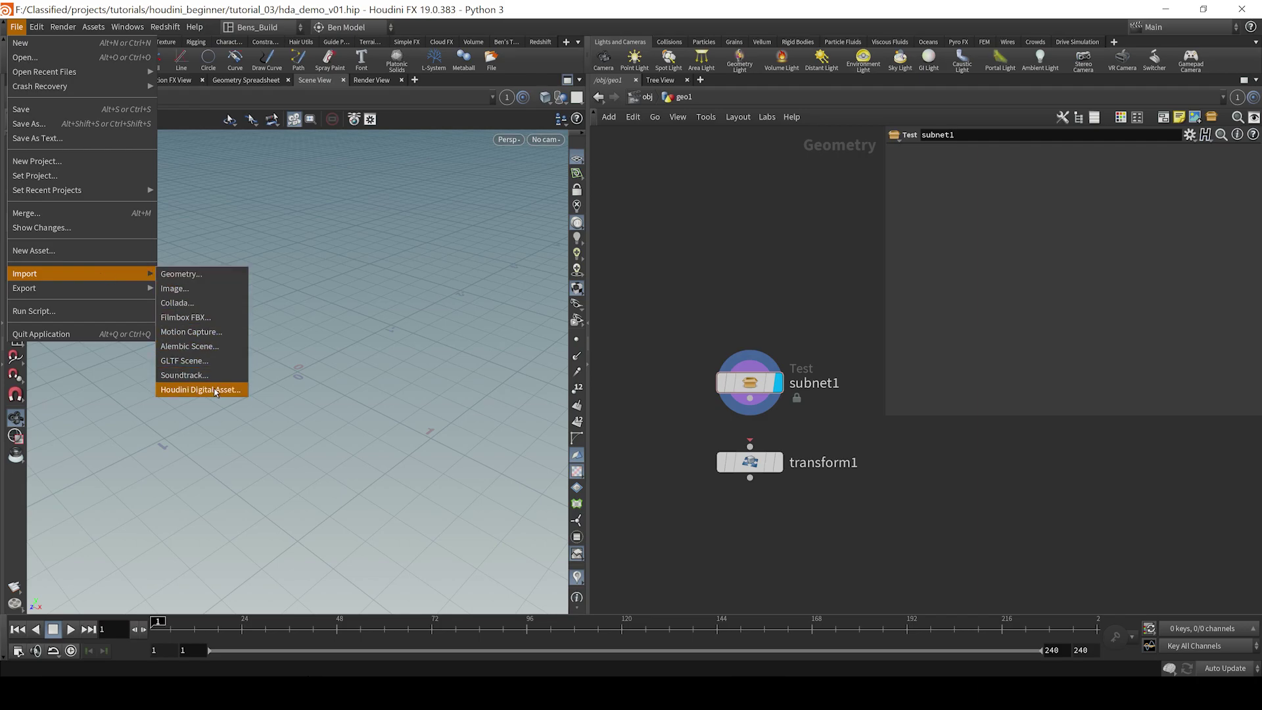
{"action": "left_click", "coordinate": [747, 246]}
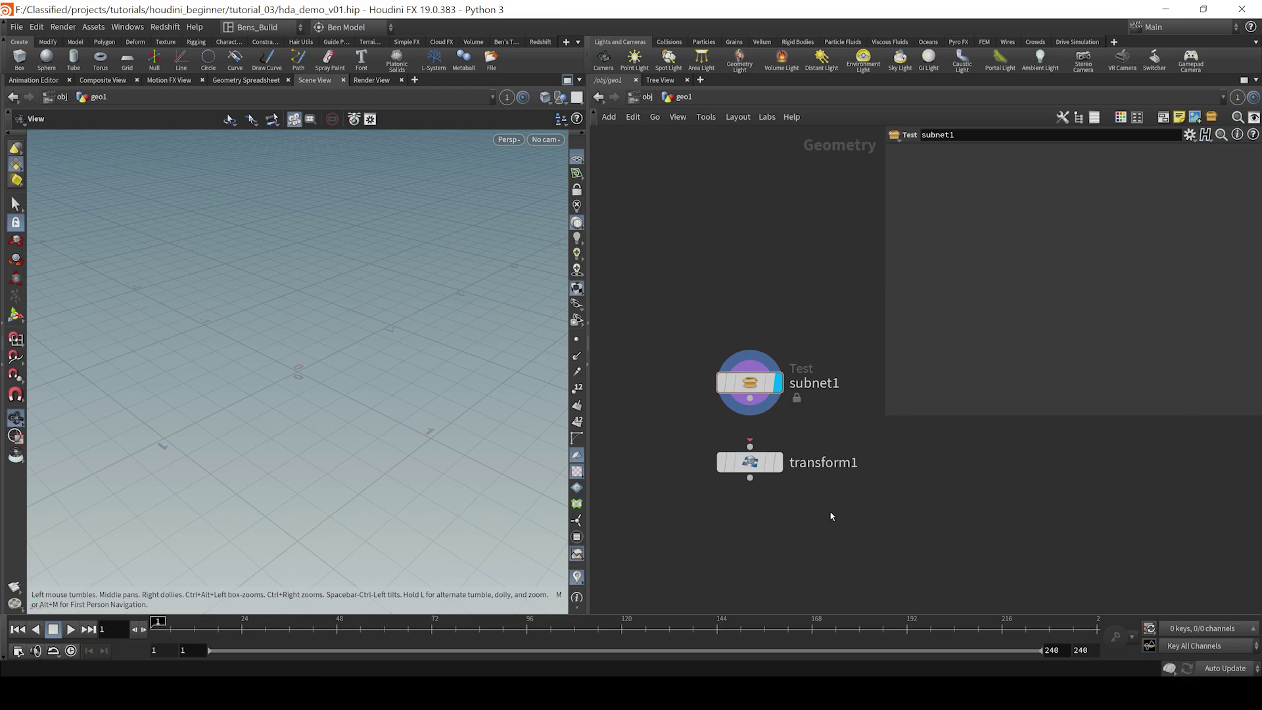
Delete transform1, nudge subnet1 lower, and unlock subnet1 for editing.
{"action": "left_click_drag", "start_coordinate": [811, 518], "coordinate": [729, 462]}
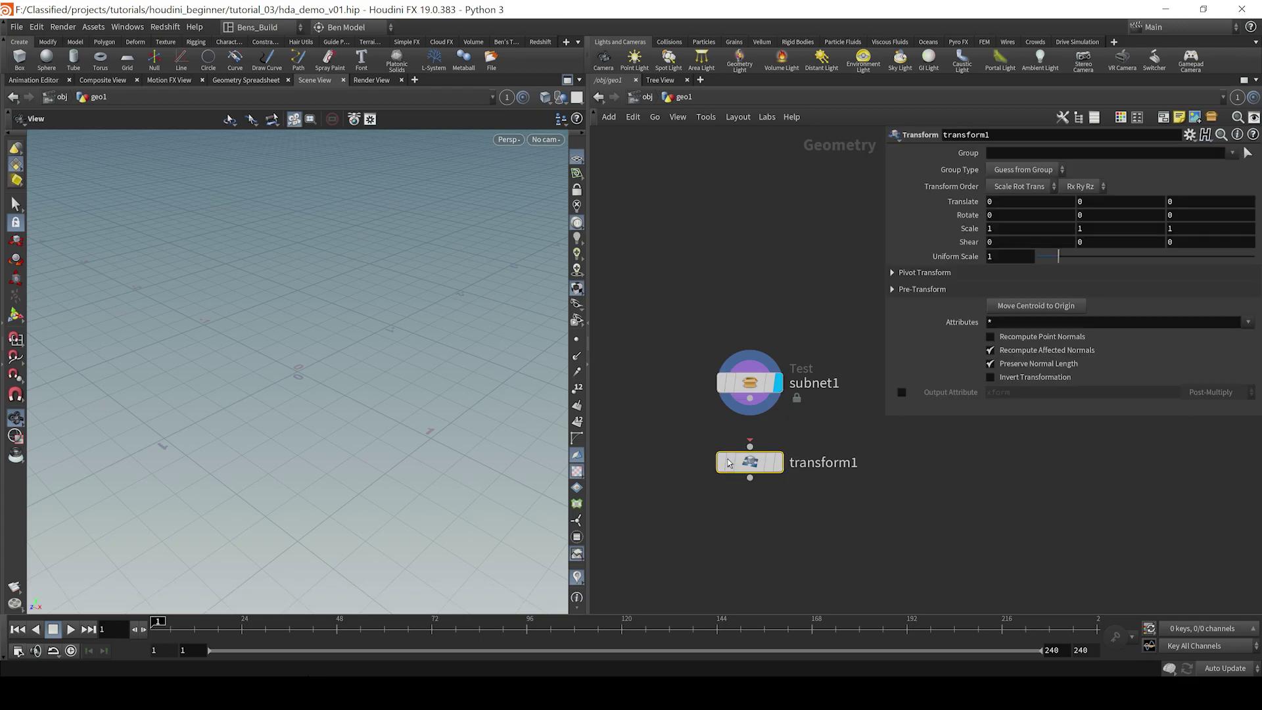
{"action": "key", "text": "Delete"}
{"action": "right_click", "coordinate": [745, 381]}
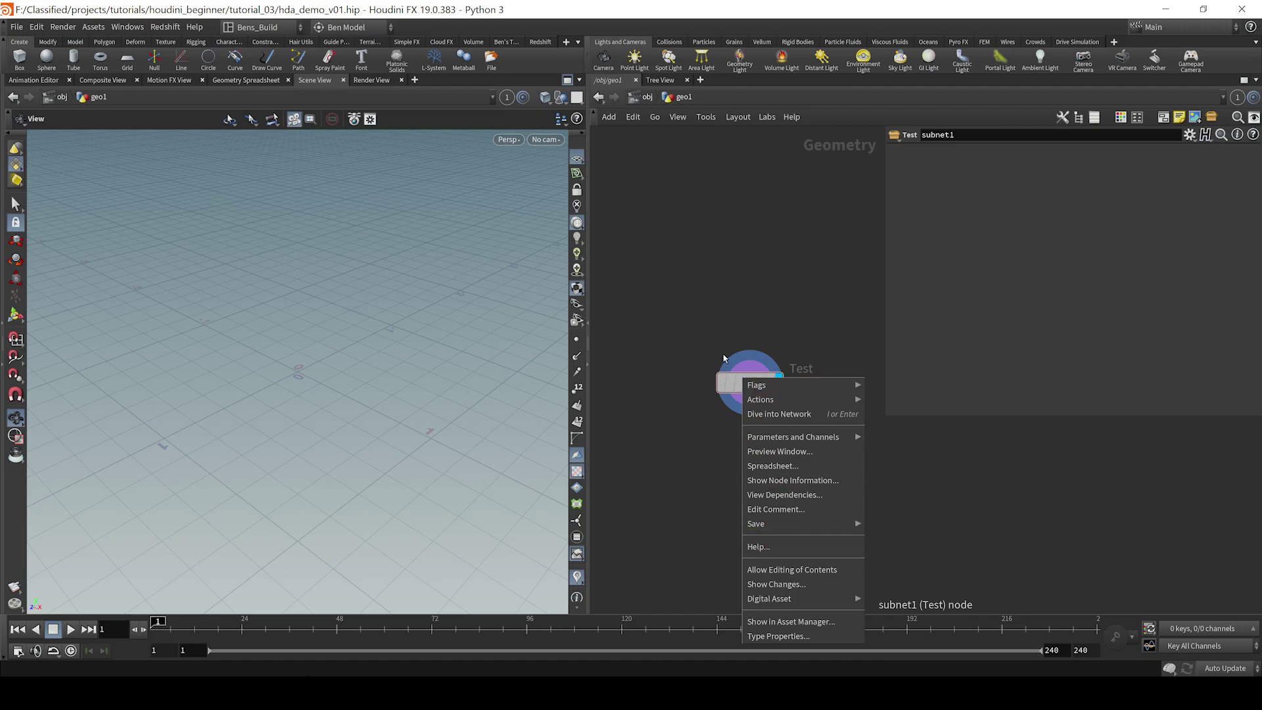
{"action": "left_click", "coordinate": [746, 385]}
{"action": "left_click_drag", "start_coordinate": [746, 384], "coordinate": [743, 409]}
{"action": "left_click_drag", "start_coordinate": [802, 319], "coordinate": [739, 452]}
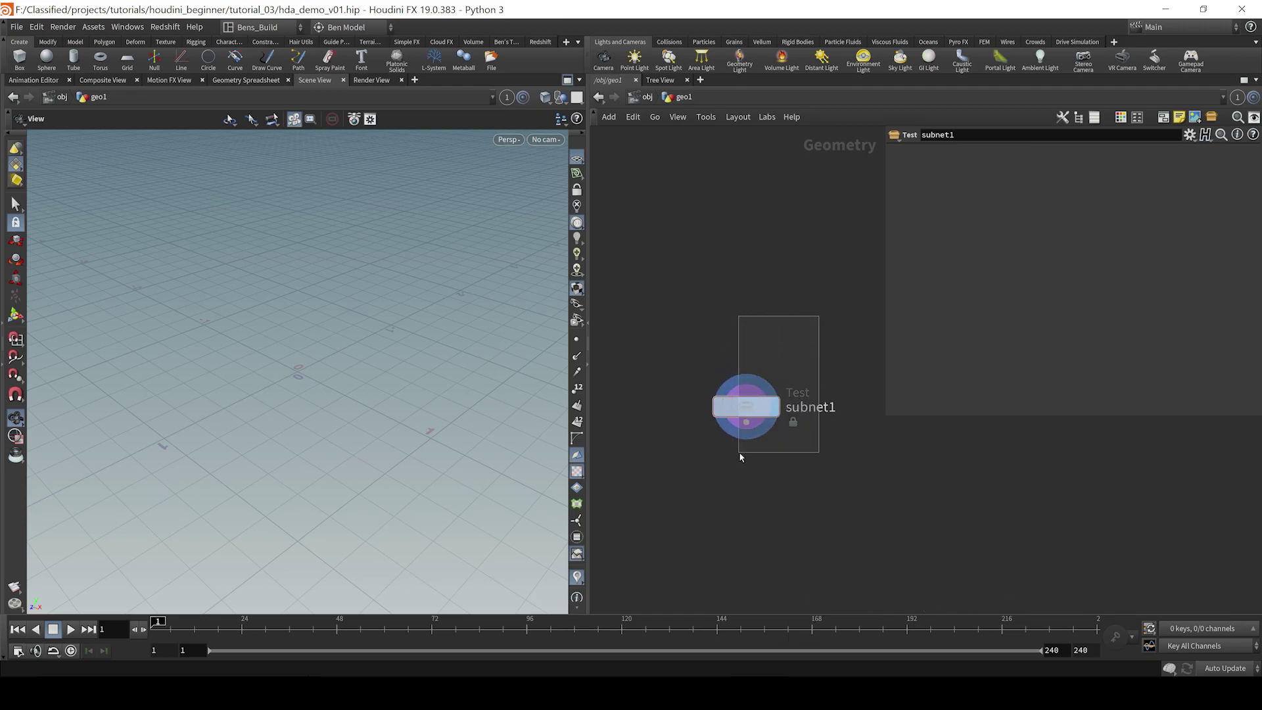
{"action": "right_click", "coordinate": [749, 409]}
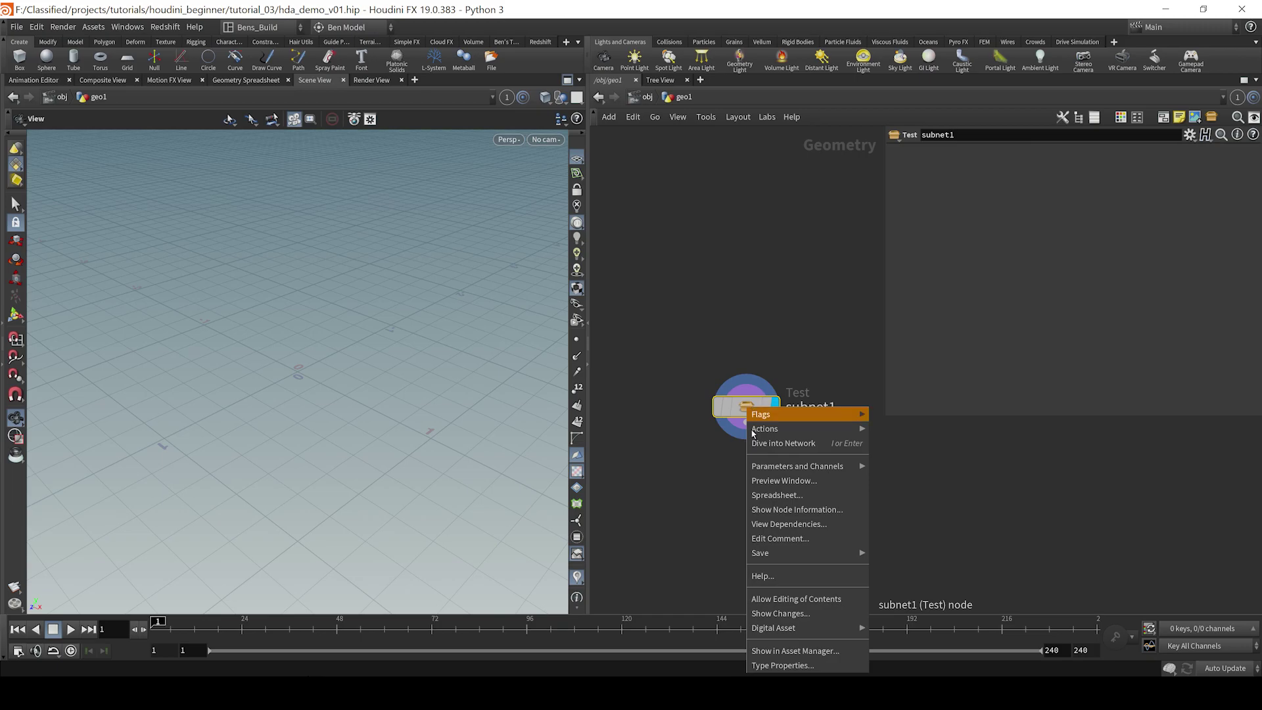
{"action": "left_click", "coordinate": [794, 599]}
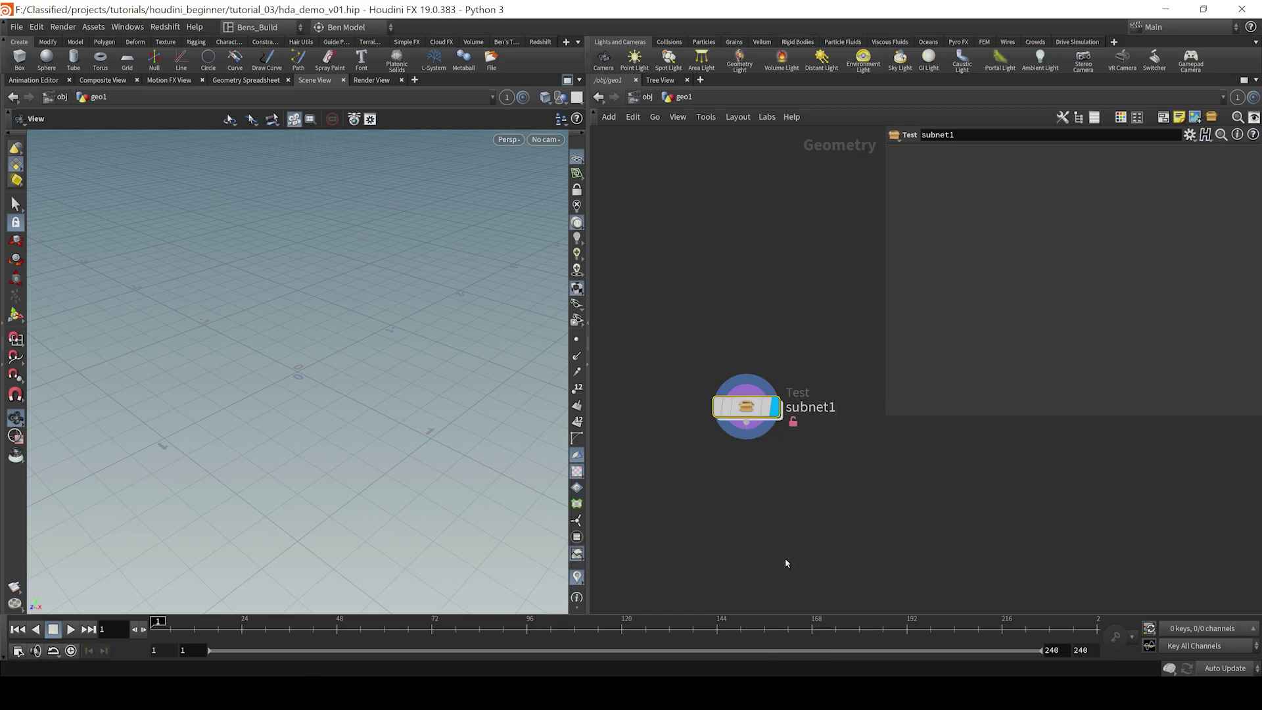
Inside subnet1, wire a Box into output0, then return to geo1 and orbit the cube.
{"action": "double_click", "coordinate": [750, 413]}
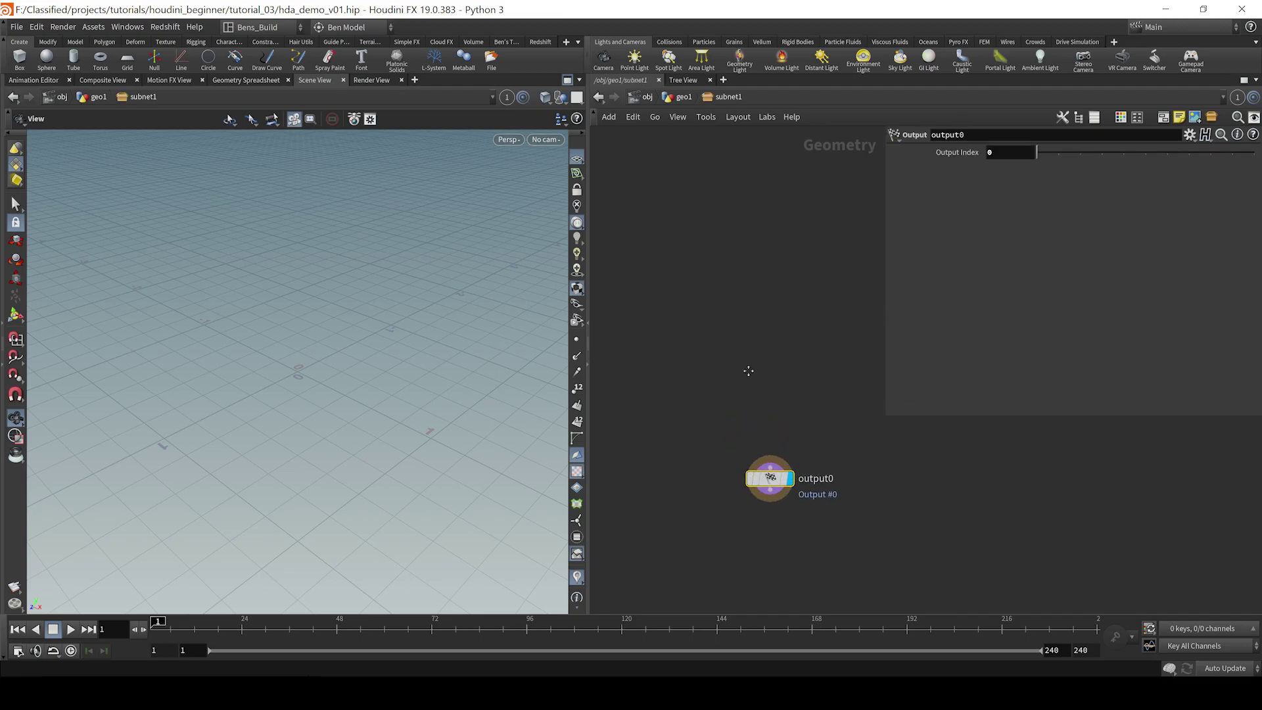
{"action": "key", "text": "Tab"}
{"action": "key", "text": "Escape"}
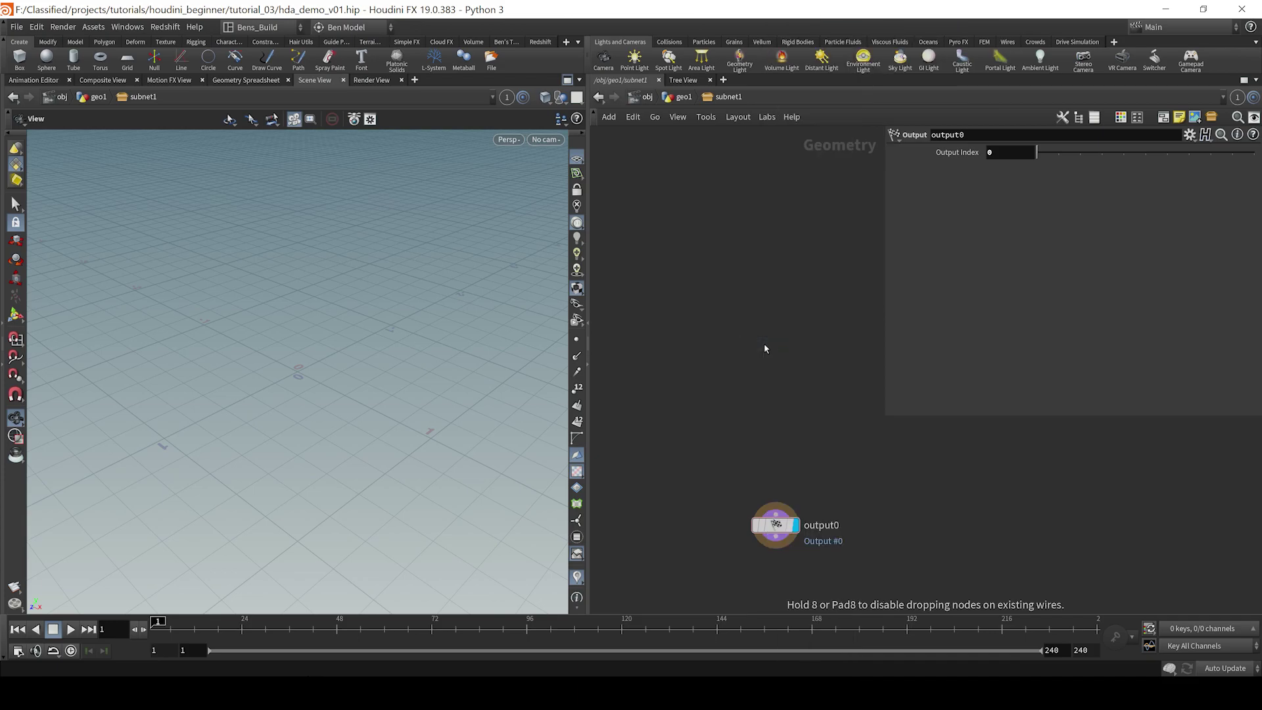
{"action": "left_click", "coordinate": [764, 348]}
{"action": "left_click_drag", "start_coordinate": [763, 354], "coordinate": [775, 509]}
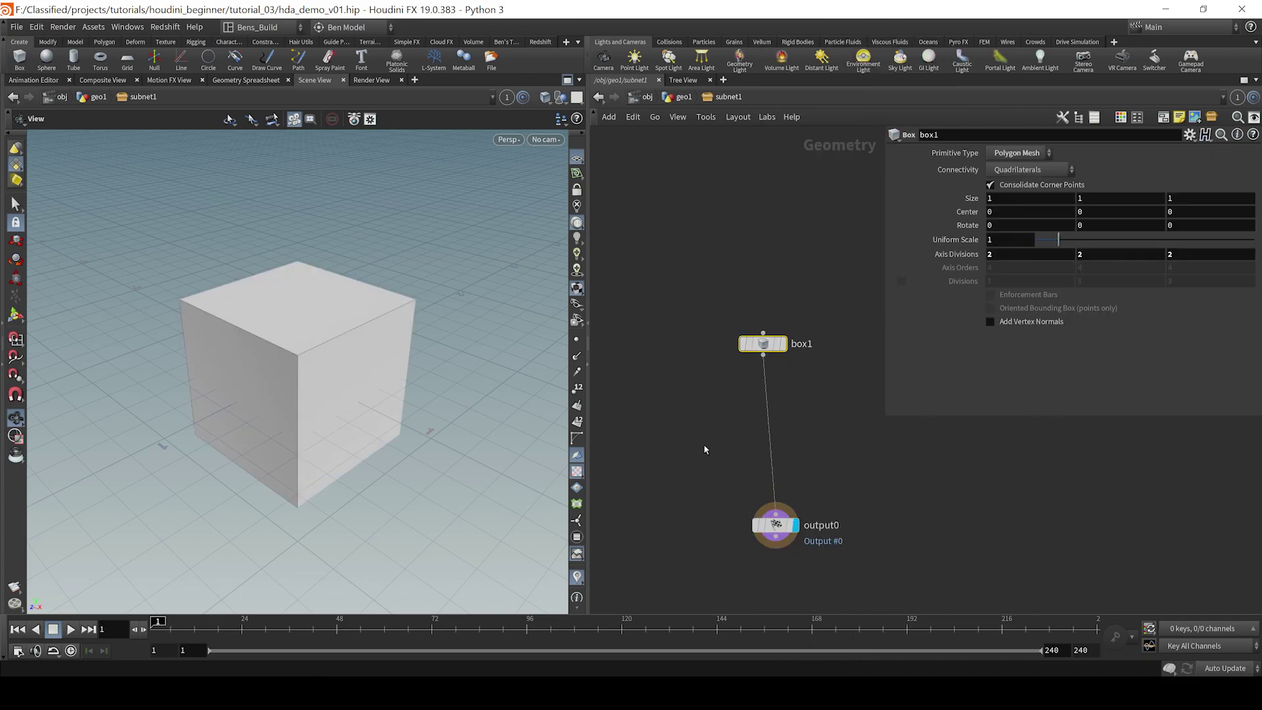
{"action": "key", "text": "u"}
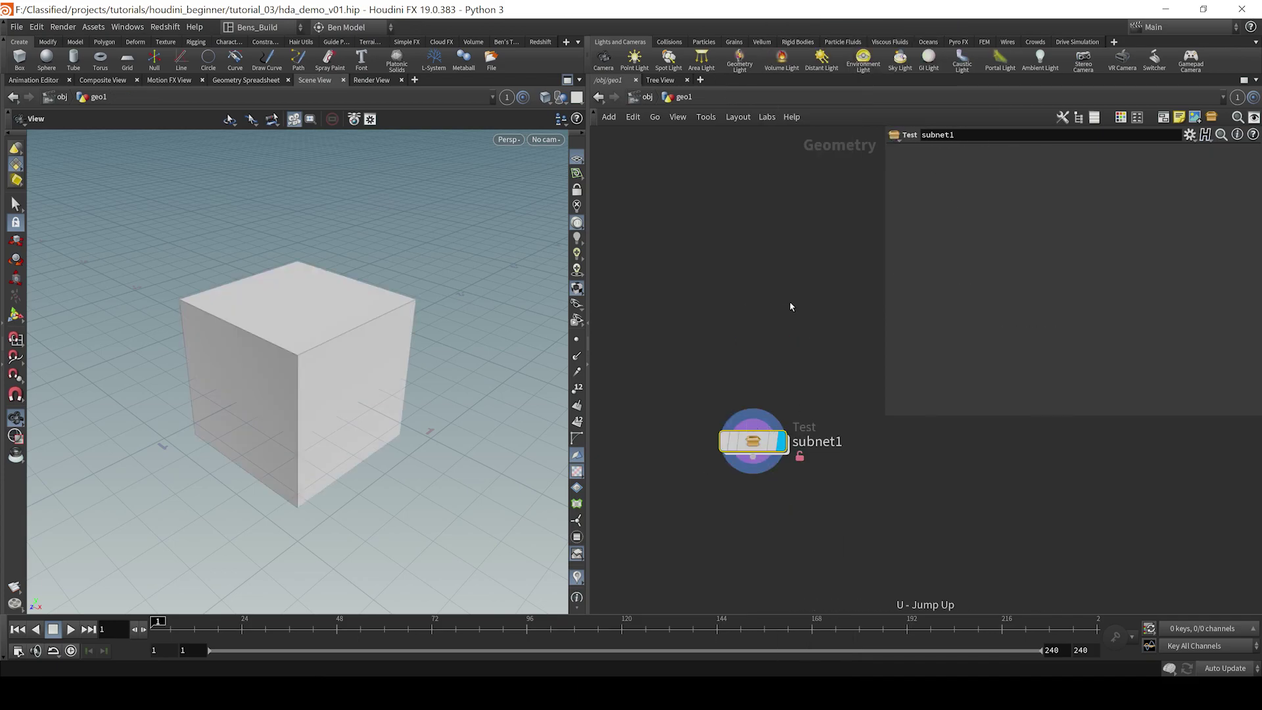
{"action": "mouse_move", "coordinate": [437, 338]}
{"action": "left_mouse_down"}
{"action": "mouse_move", "coordinate": [391, 446]}
{"action": "mouse_move", "coordinate": [427, 428]}
{"action": "left_mouse_up"}
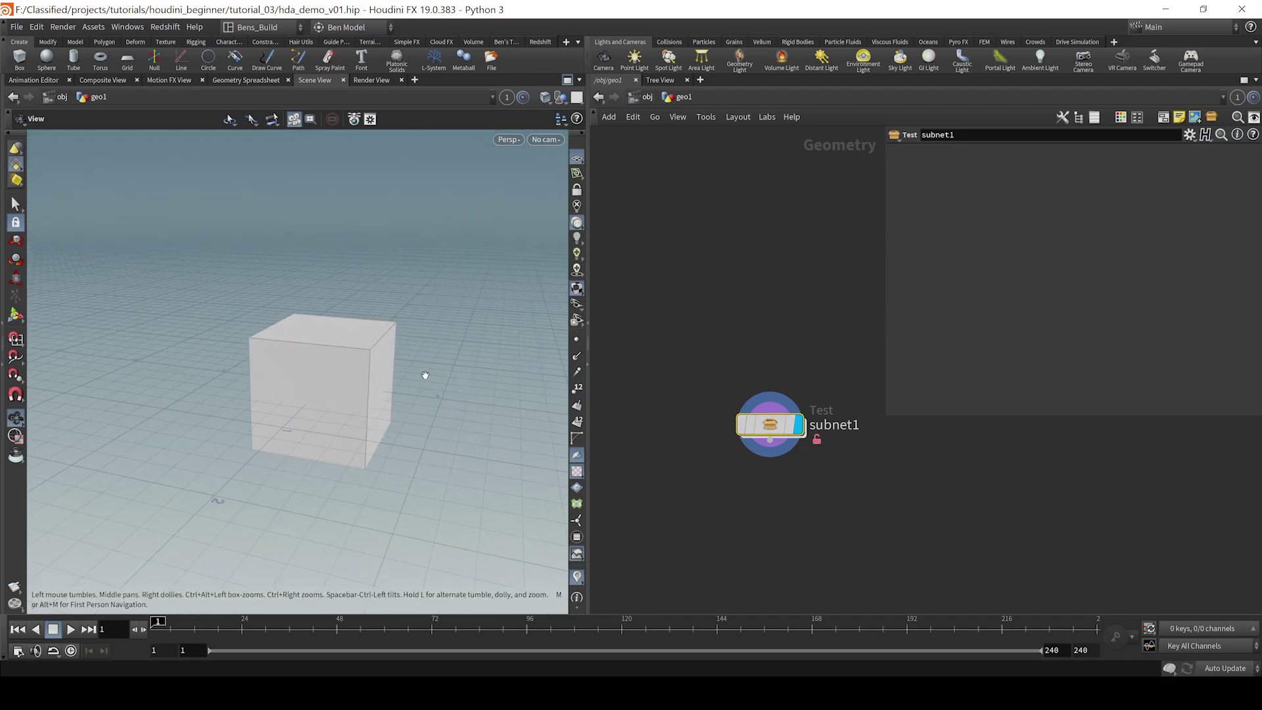
{"action": "left_click_drag", "start_coordinate": [425, 375], "coordinate": [397, 366]}
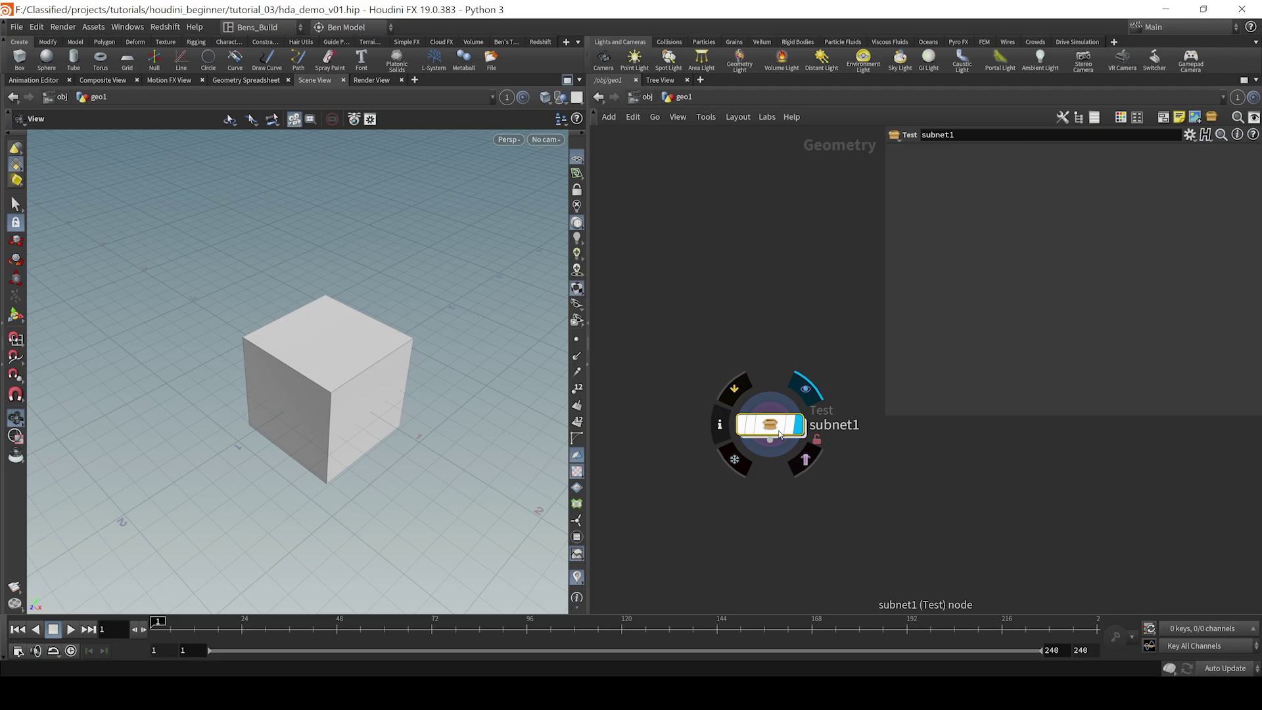
Open the Test asset's Type Properties and widen the parameter description area.
{"action": "right_click", "coordinate": [778, 434]}
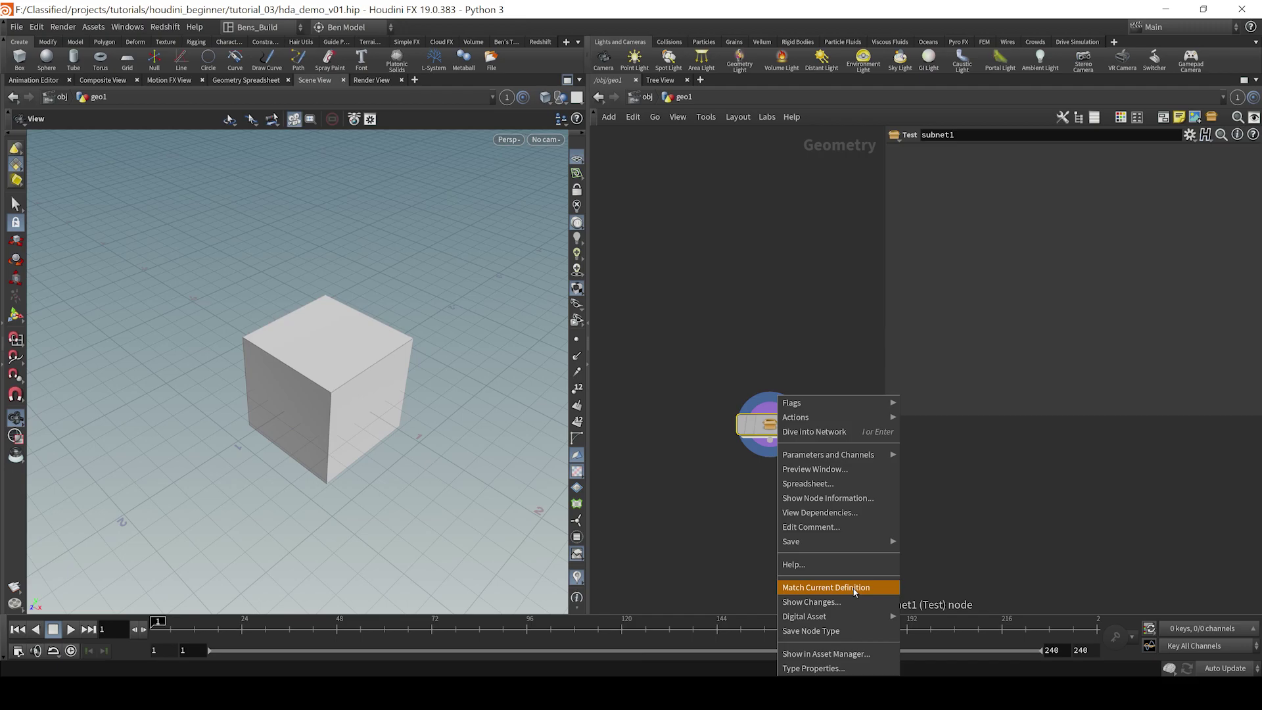
{"action": "left_click", "coordinate": [822, 668]}
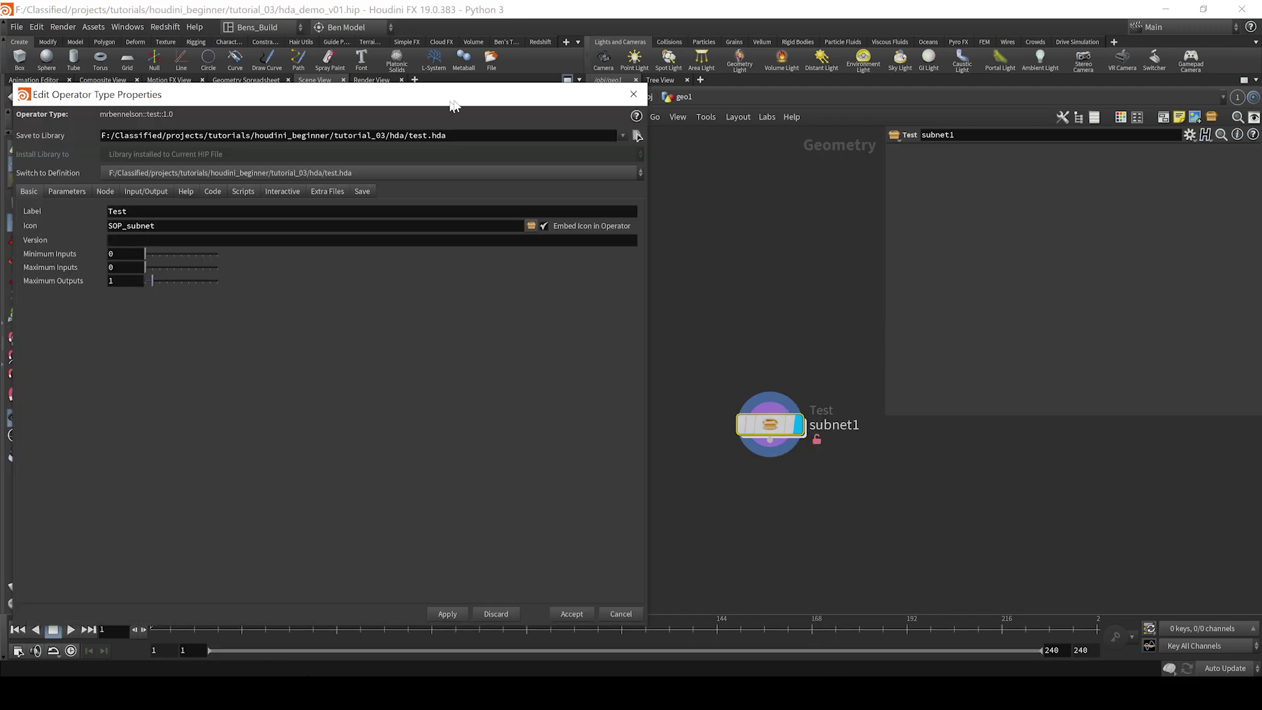
{"action": "left_click_drag", "start_coordinate": [449, 98], "coordinate": [531, 85]}
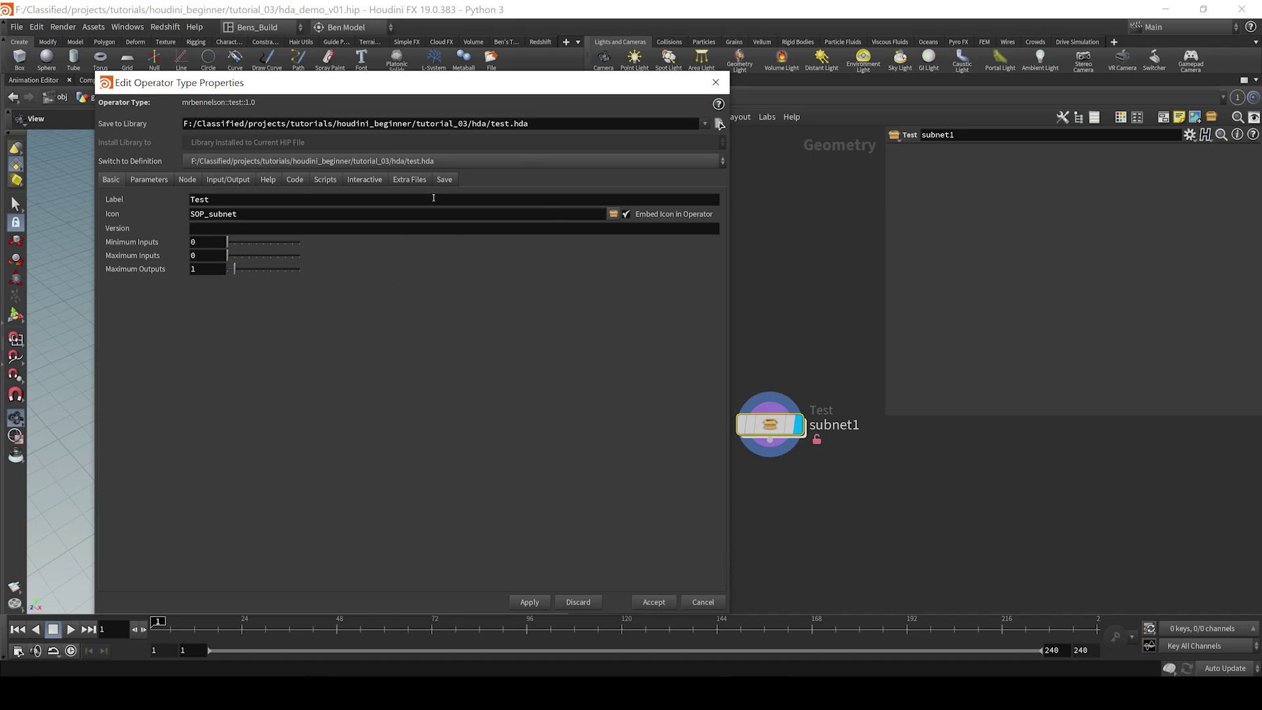
{"action": "left_click_drag", "start_coordinate": [269, 83], "coordinate": [270, 67]}
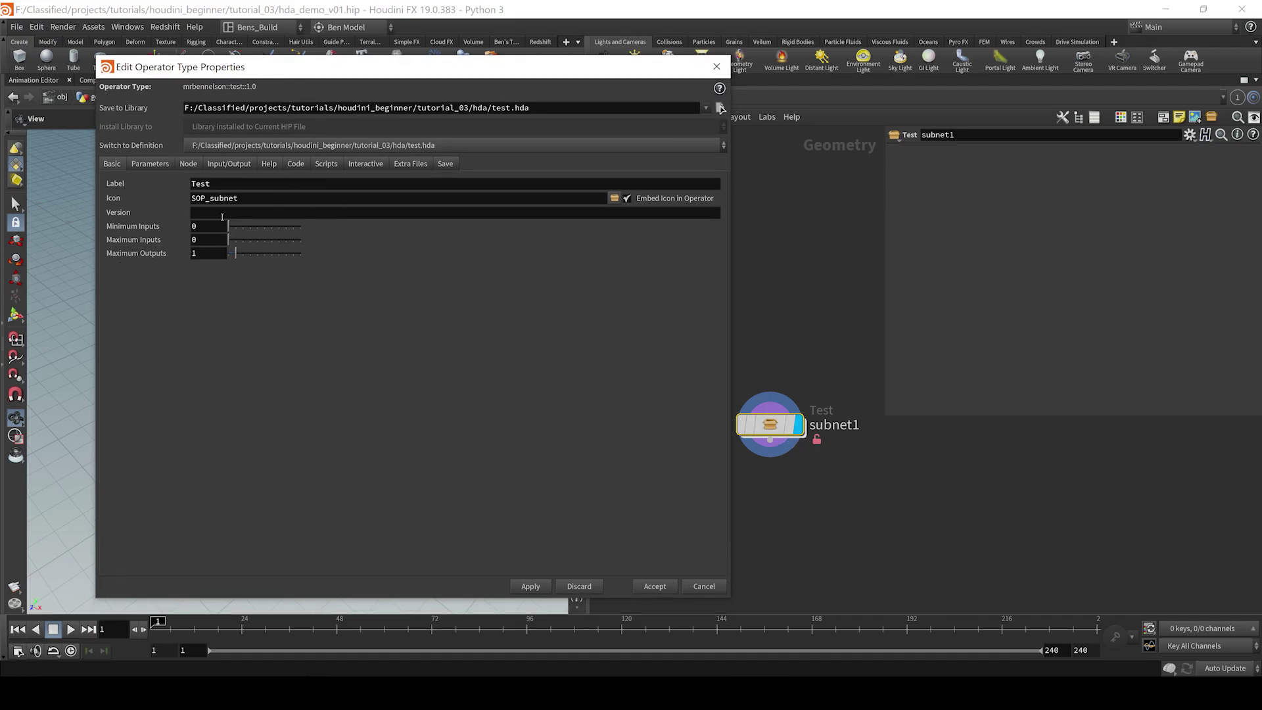
{"action": "key", "text": "Escape"}
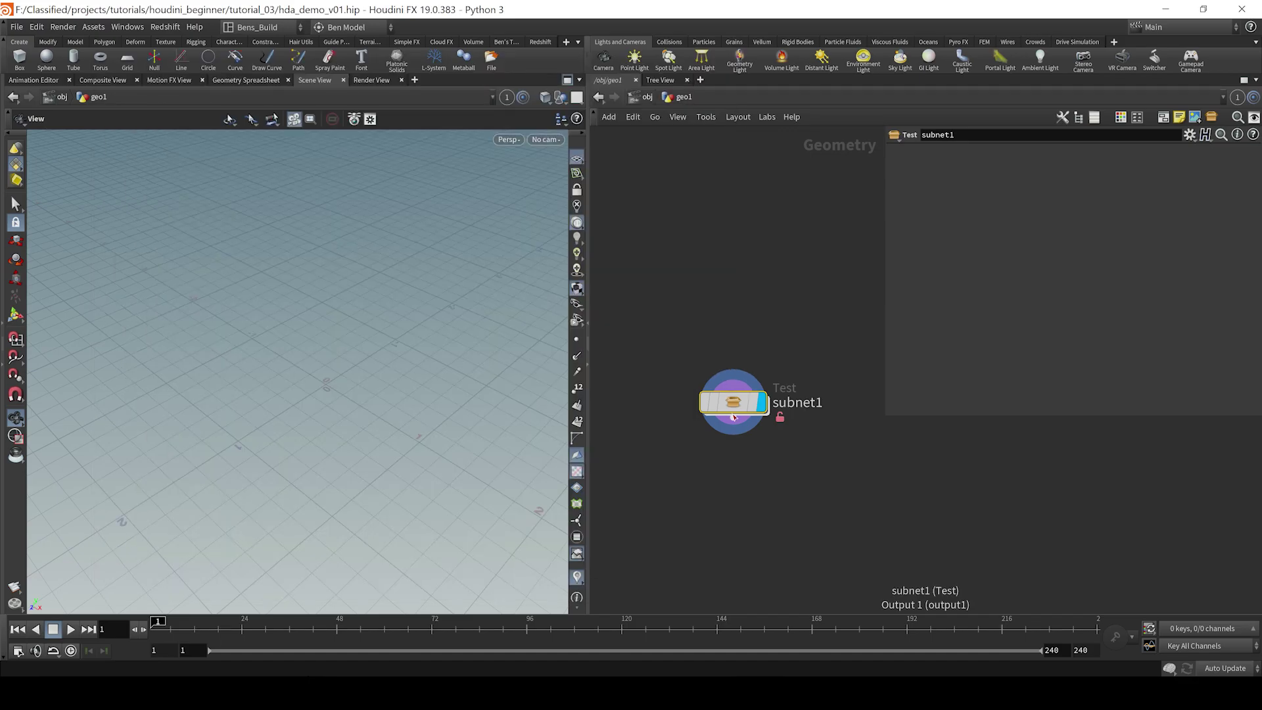
{"action": "right_click", "coordinate": [733, 399]}
{"action": "left_click", "coordinate": [775, 668]}
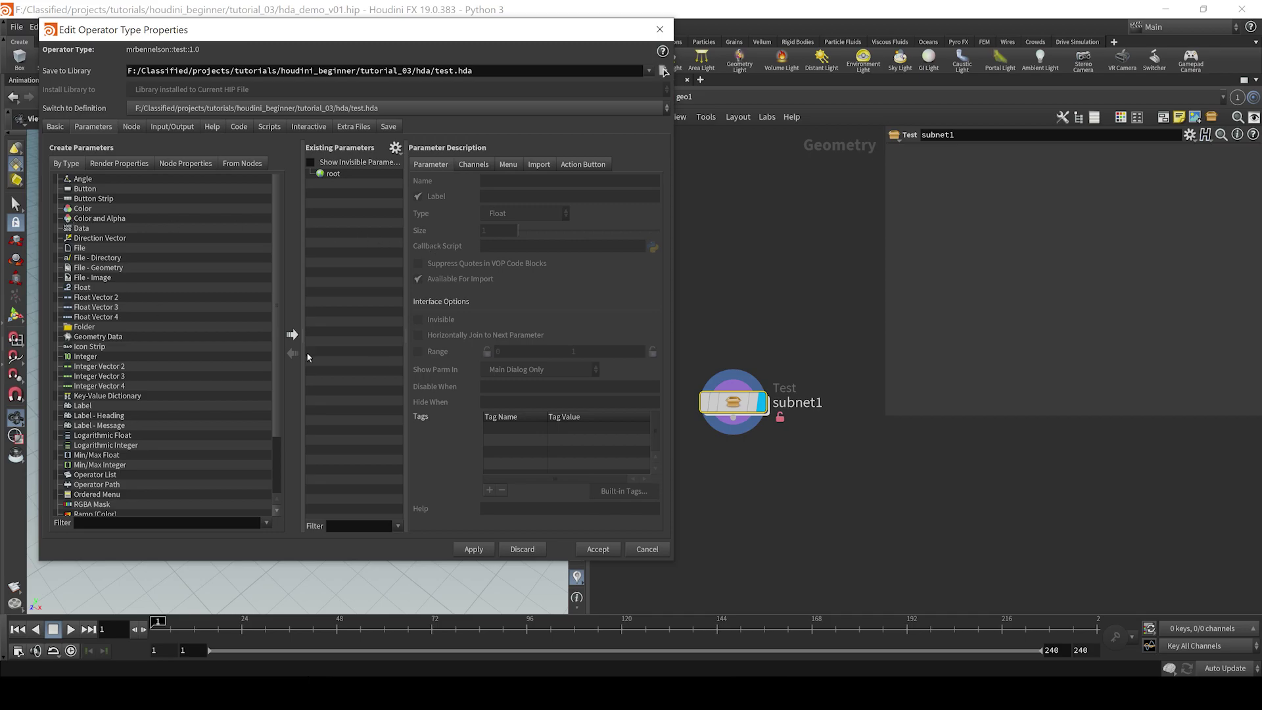
{"action": "left_click_drag", "start_coordinate": [405, 301], "coordinate": [464, 296]}
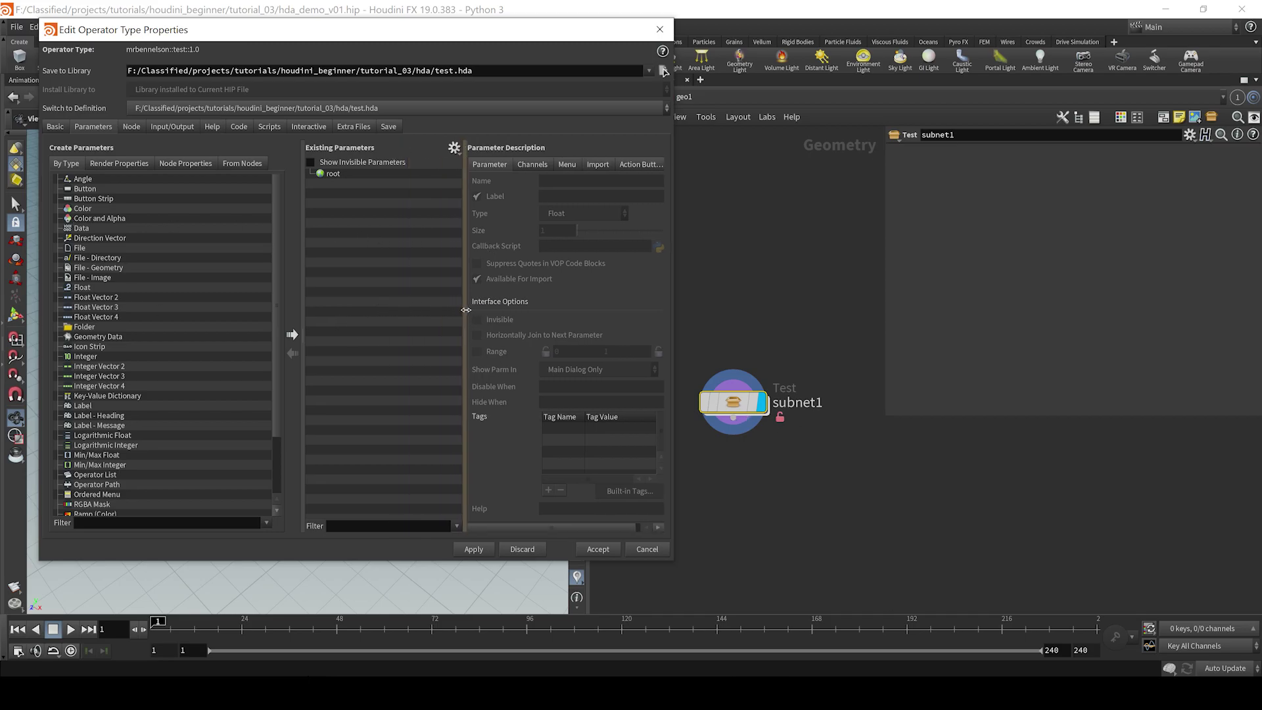
Inside subnet1, wire box1 into output0 and promote its Rotate parameter, applying it.
{"action": "double_click", "coordinate": [732, 402]}
{"action": "key", "text": "Tab"}
{"action": "type", "text": "box"}
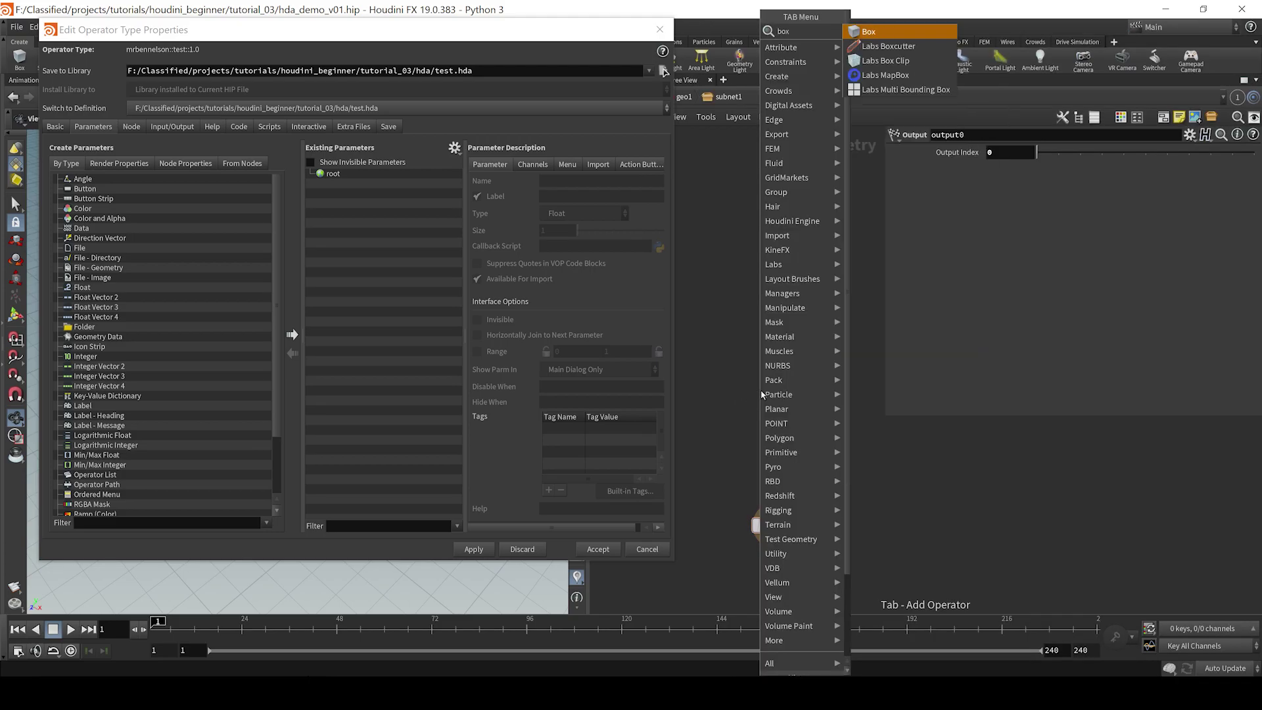
{"action": "key", "text": "Return"}
{"action": "left_click", "coordinate": [761, 392]}
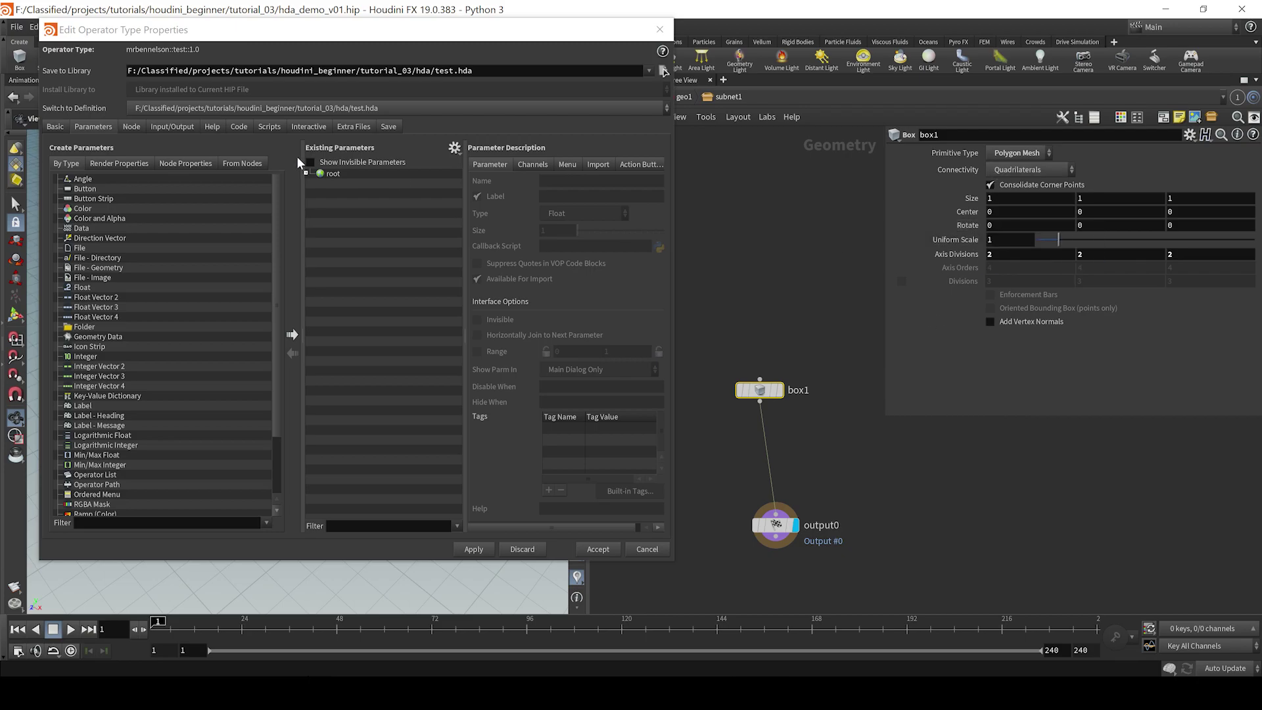
{"action": "left_click_drag", "start_coordinate": [301, 162], "coordinate": [336, 183]}
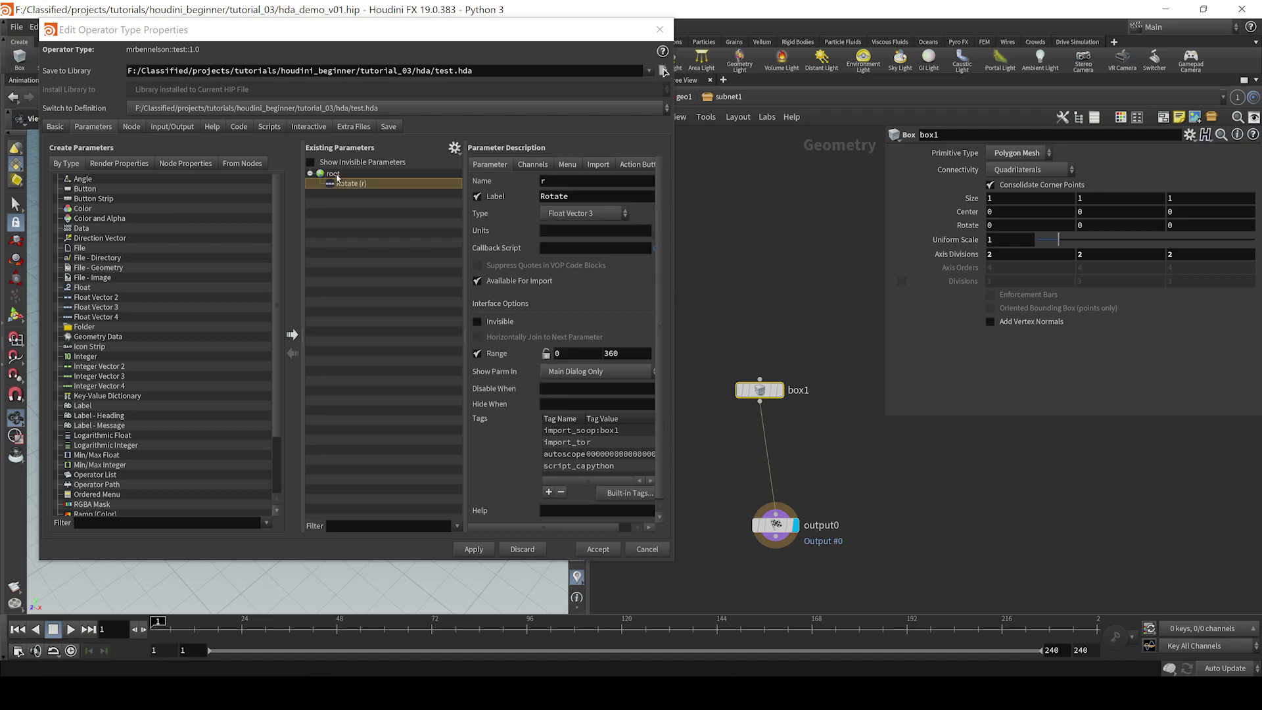
{"action": "left_click", "coordinate": [475, 551]}
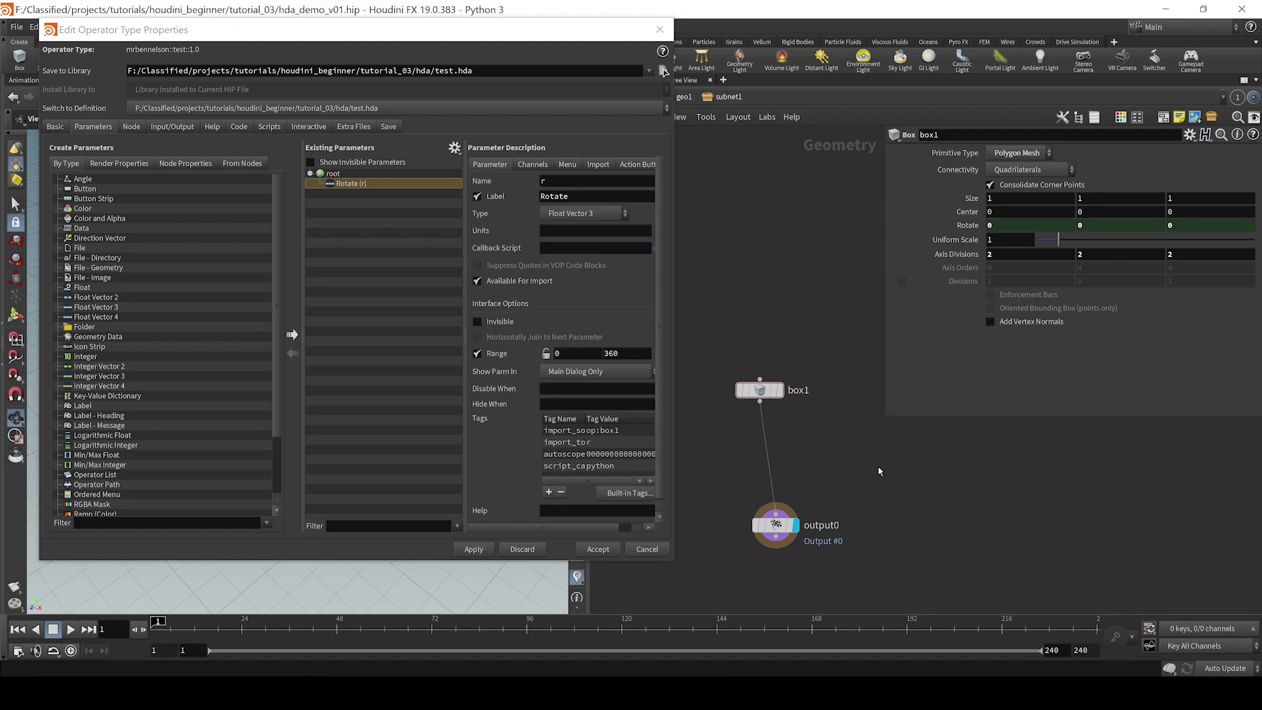
Back in geo1, scrub the asset's Rotate Y to -1400 to spin the cube.
{"action": "key", "text": "u"}
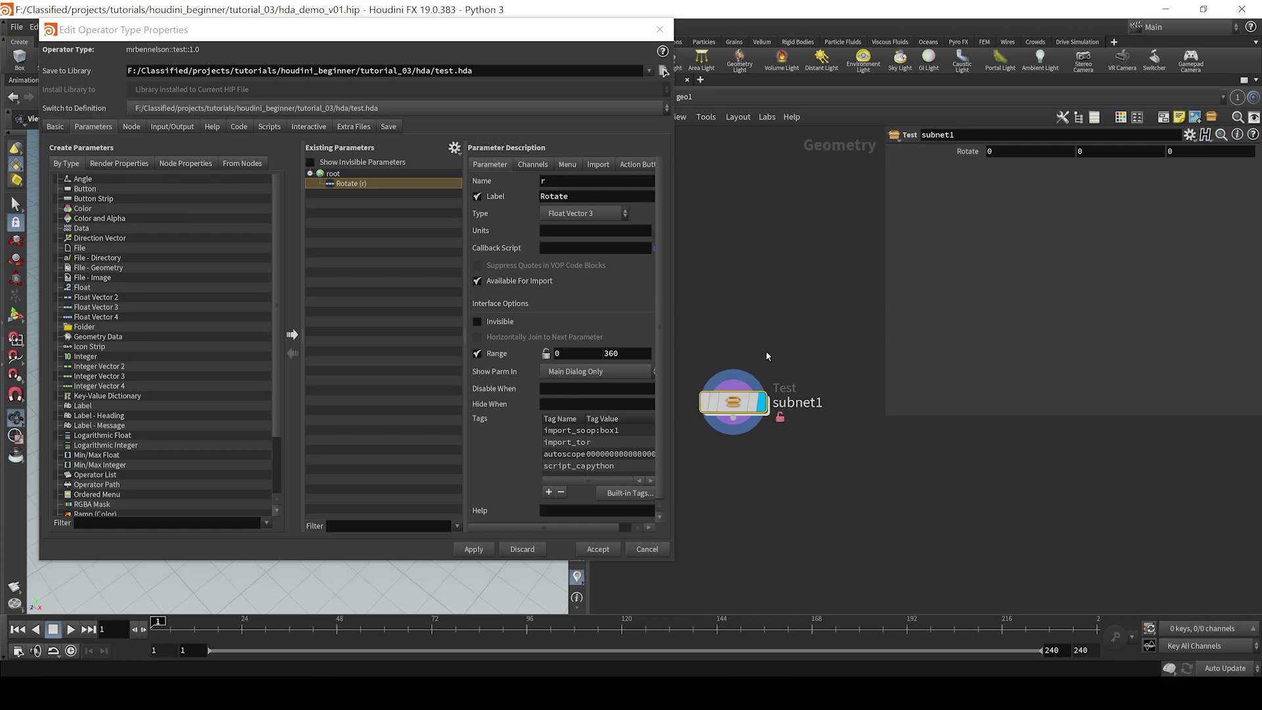
{"action": "left_click_drag", "start_coordinate": [601, 32], "coordinate": [601, 491]}
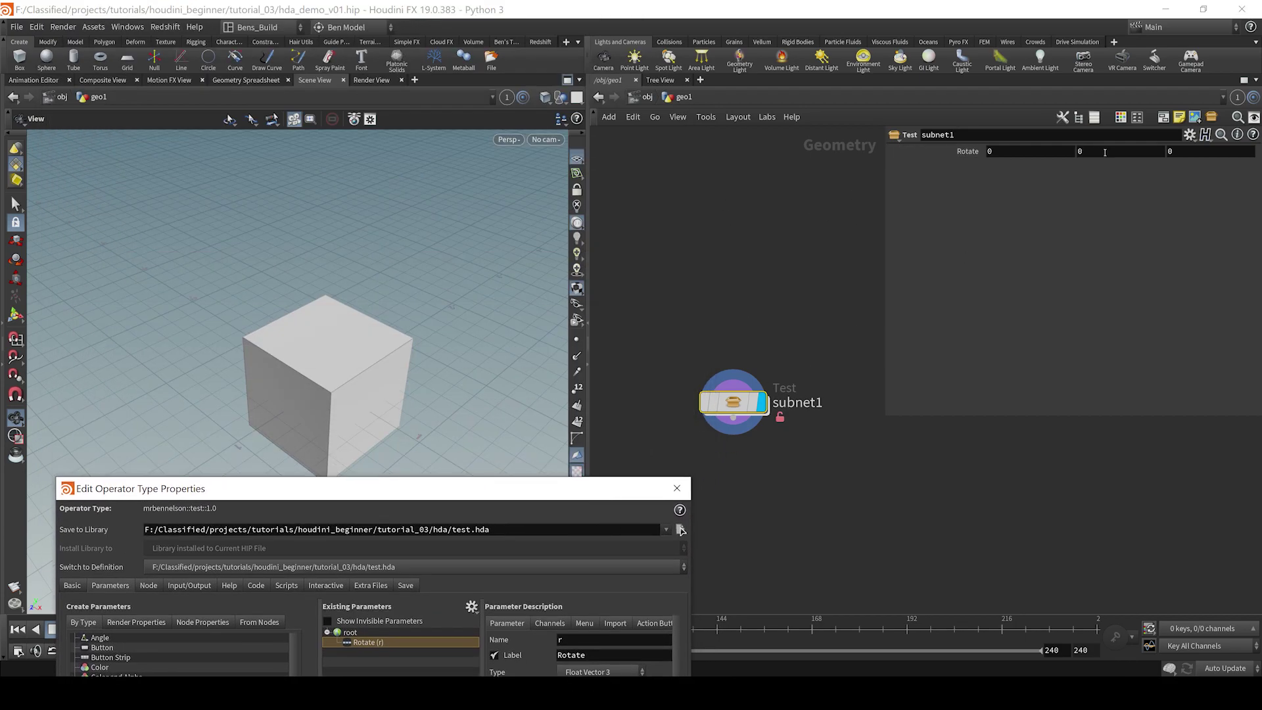
{"action": "middle_click_drag", "start_coordinate": [1104, 152], "coordinate": [515, 550]}
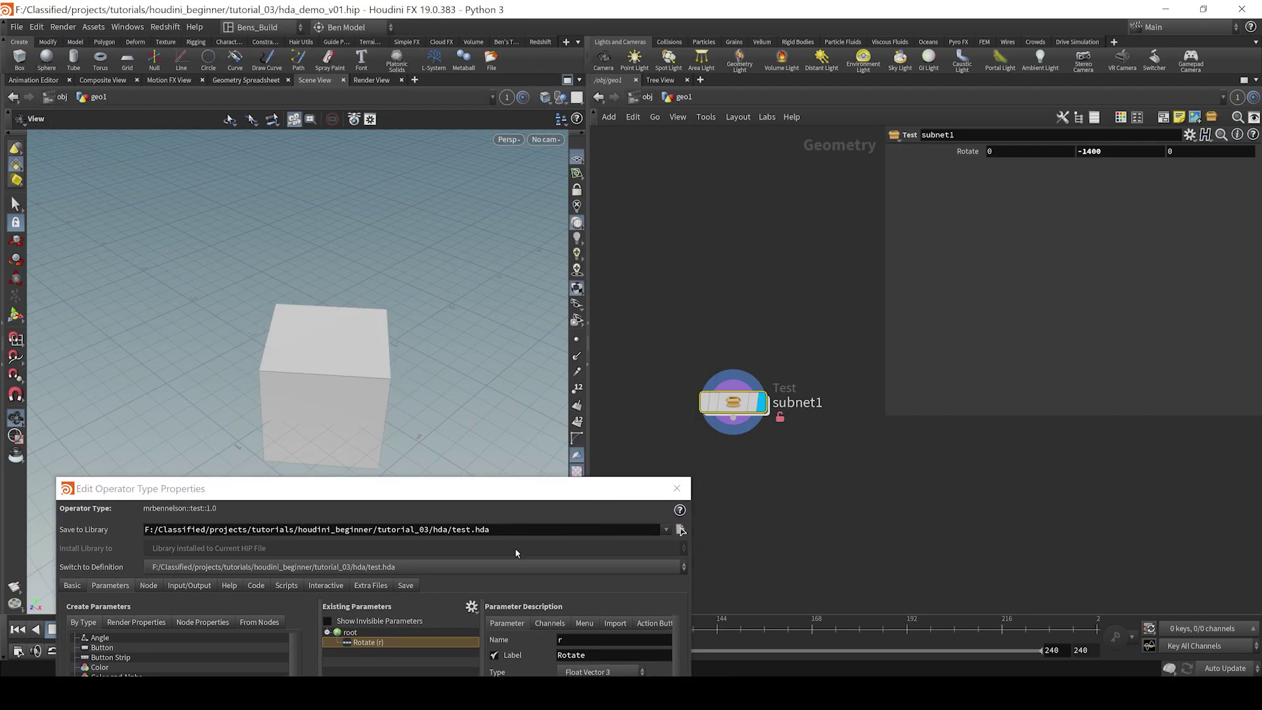
{"action": "left_click_drag", "start_coordinate": [548, 490], "coordinate": [499, 116]}
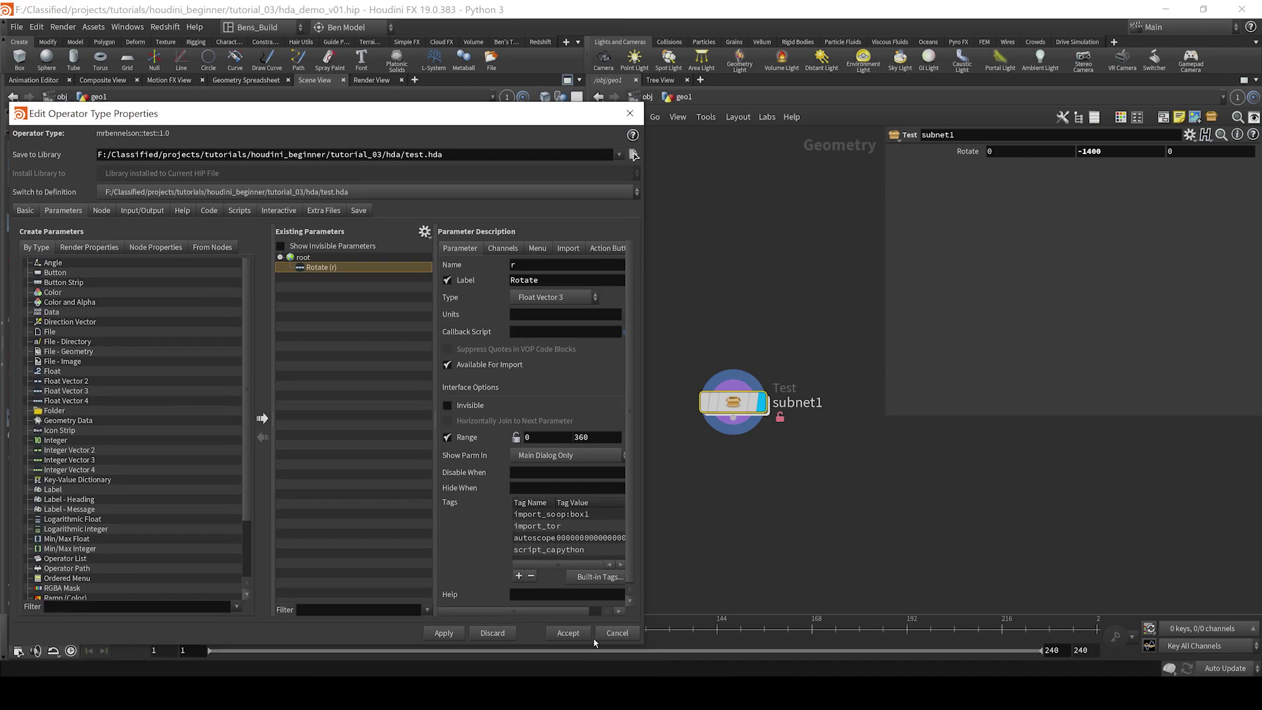
Accept Type Properties, save the Test node type, and match subnet1 to it.
{"action": "left_click", "coordinate": [597, 637]}
{"action": "right_click", "coordinate": [726, 396]}
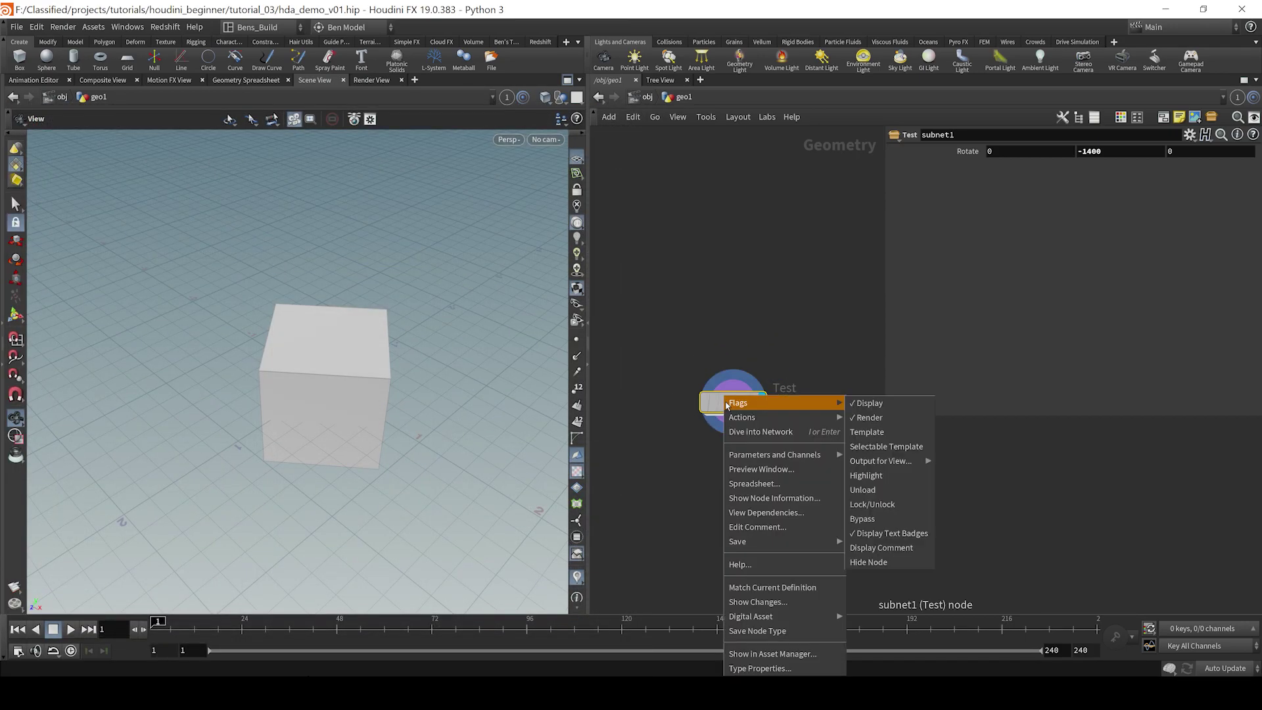
{"action": "left_click", "coordinate": [788, 632]}
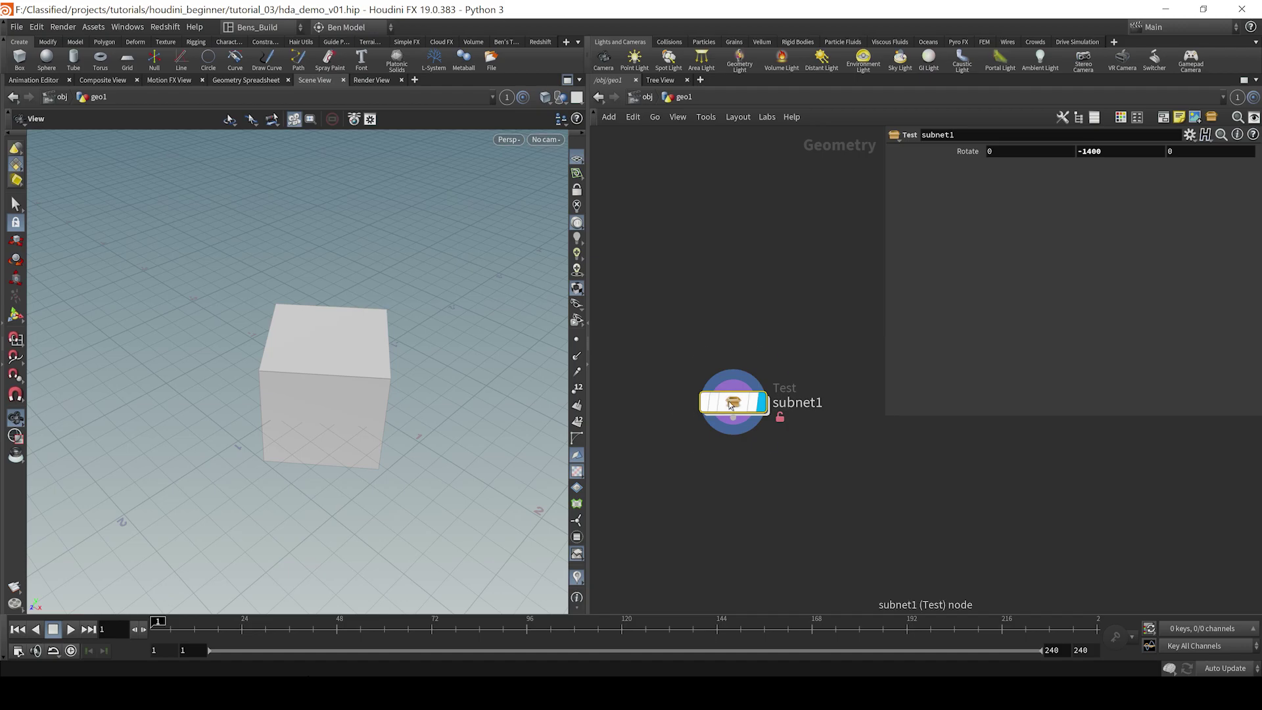
{"action": "right_click", "coordinate": [732, 405]}
{"action": "left_click", "coordinate": [772, 590]}
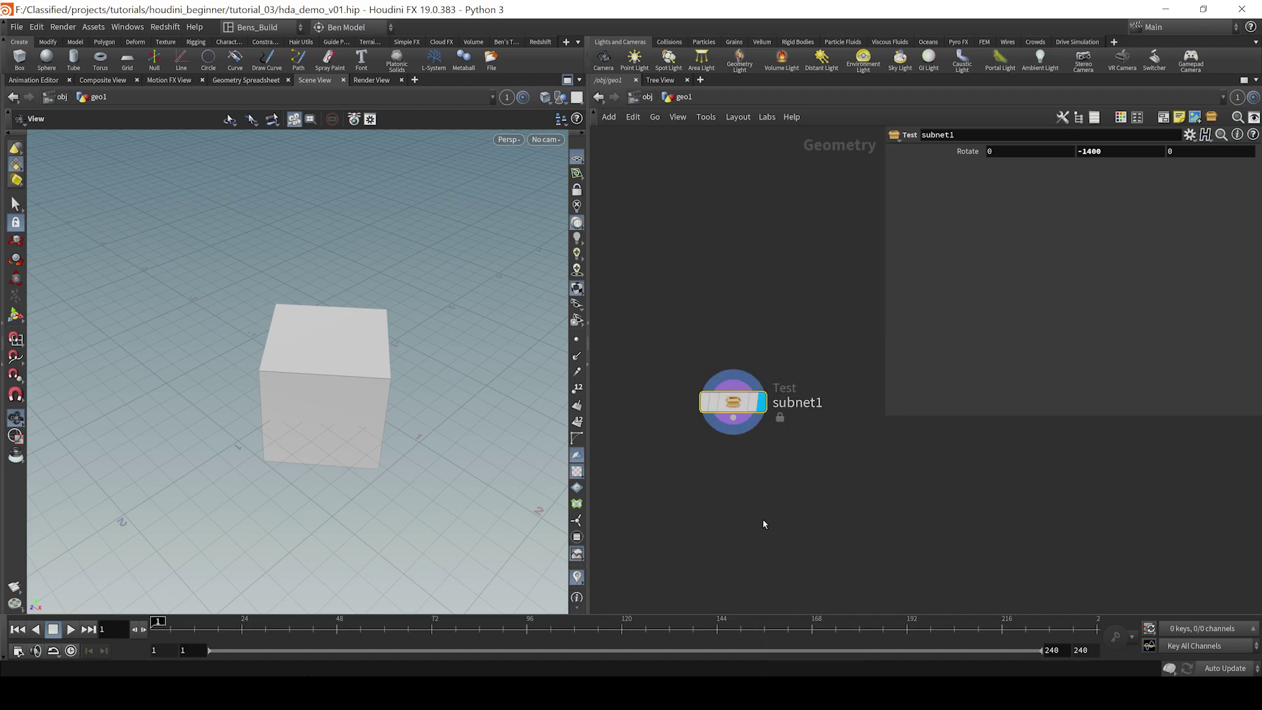
Add a test1 instance, spin its cube with Rotate Y, then delete it.
{"action": "key", "text": "Tab"}
{"action": "type", "text": "tes"}
{"action": "key", "text": "Return"}
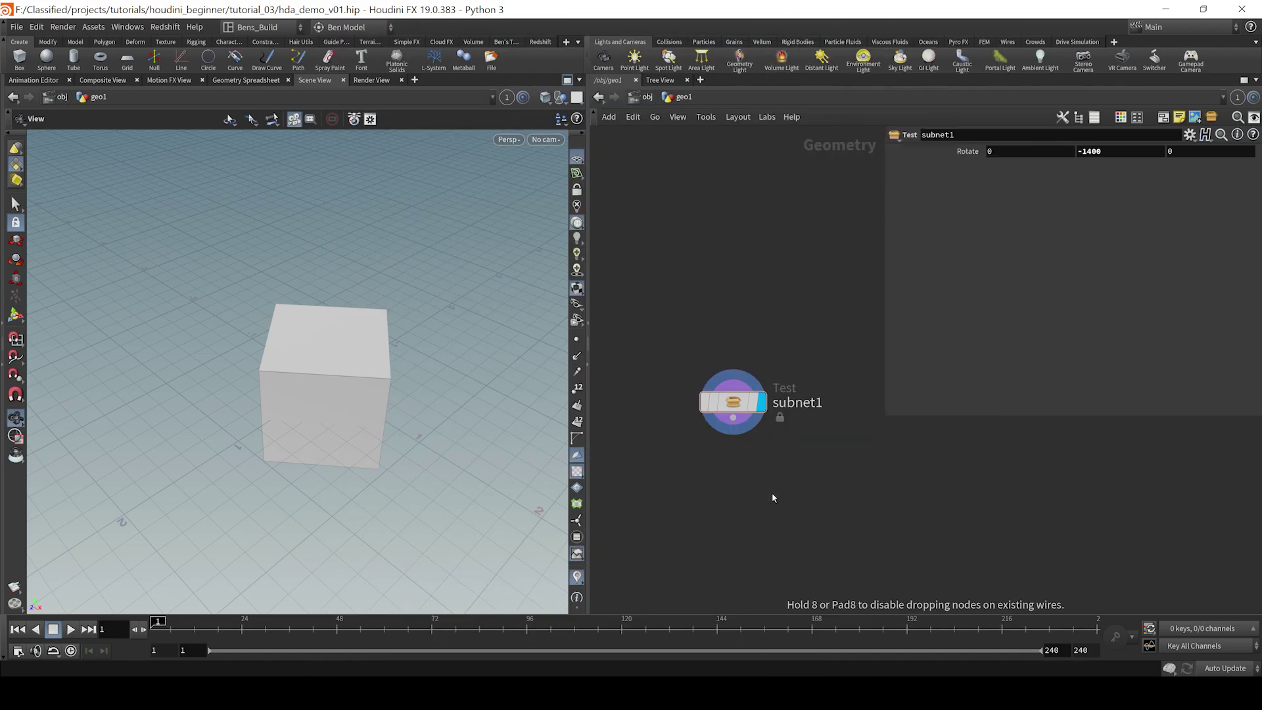
{"action": "left_click", "coordinate": [772, 494]}
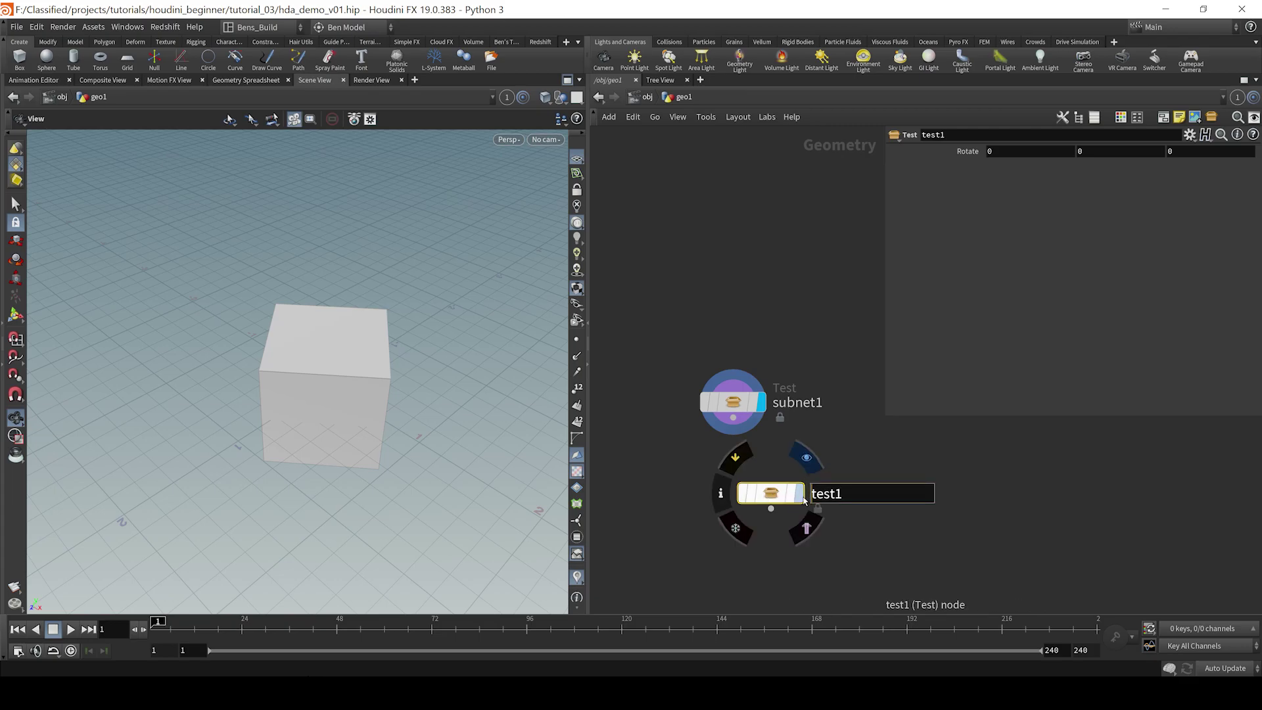
{"action": "left_click", "coordinate": [799, 493]}
{"action": "left_click_drag", "start_coordinate": [411, 437], "coordinate": [413, 403]}
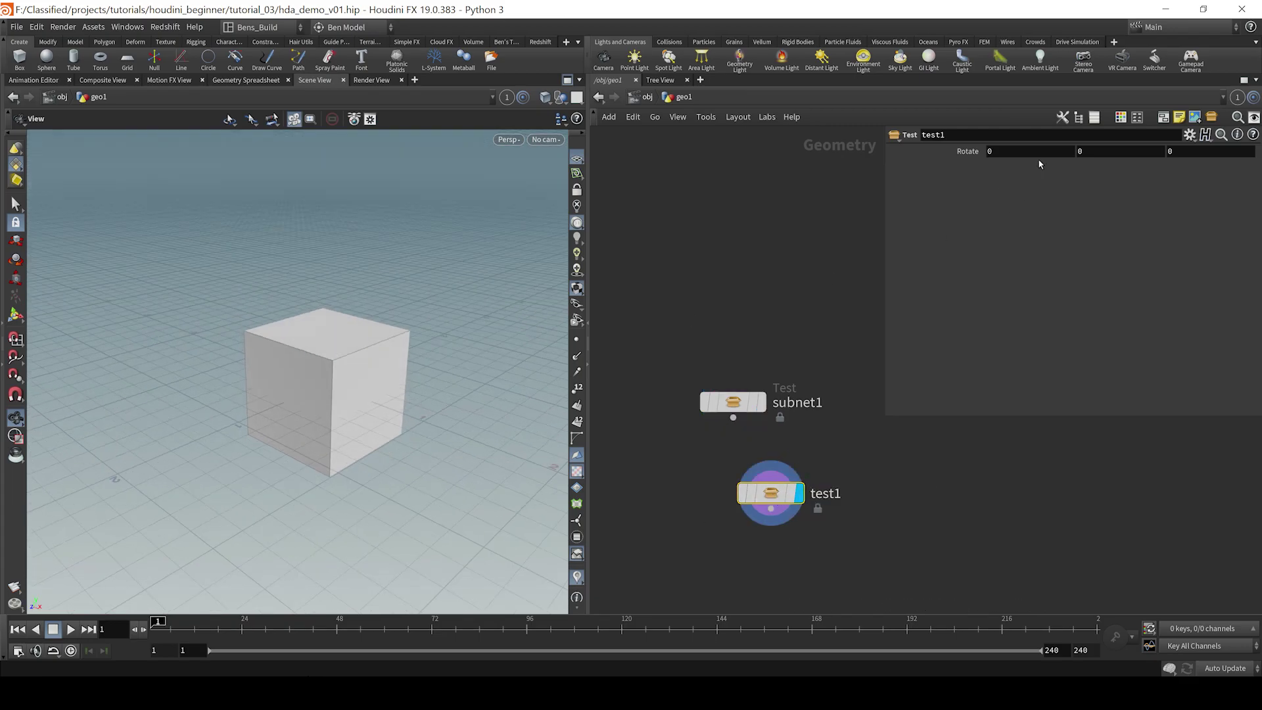
{"action": "middle_click_drag", "start_coordinate": [1095, 155], "coordinate": [1069, 154]}
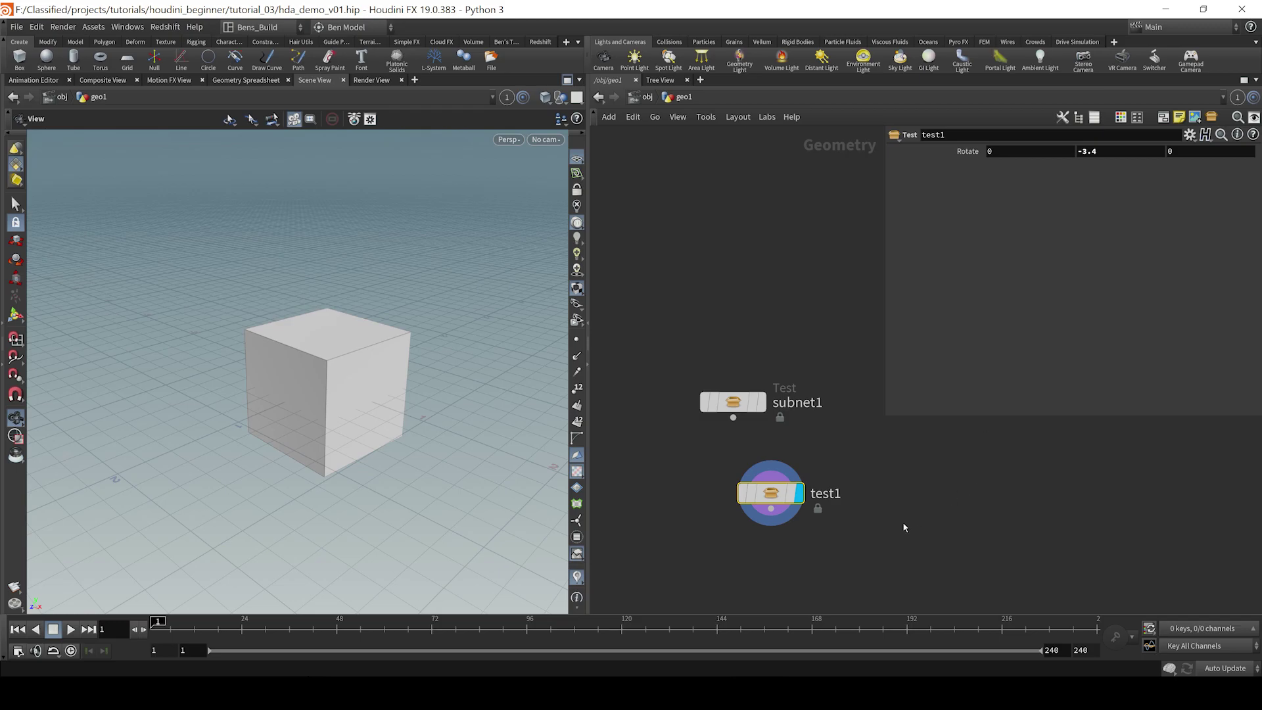
{"action": "key", "text": "Delete"}
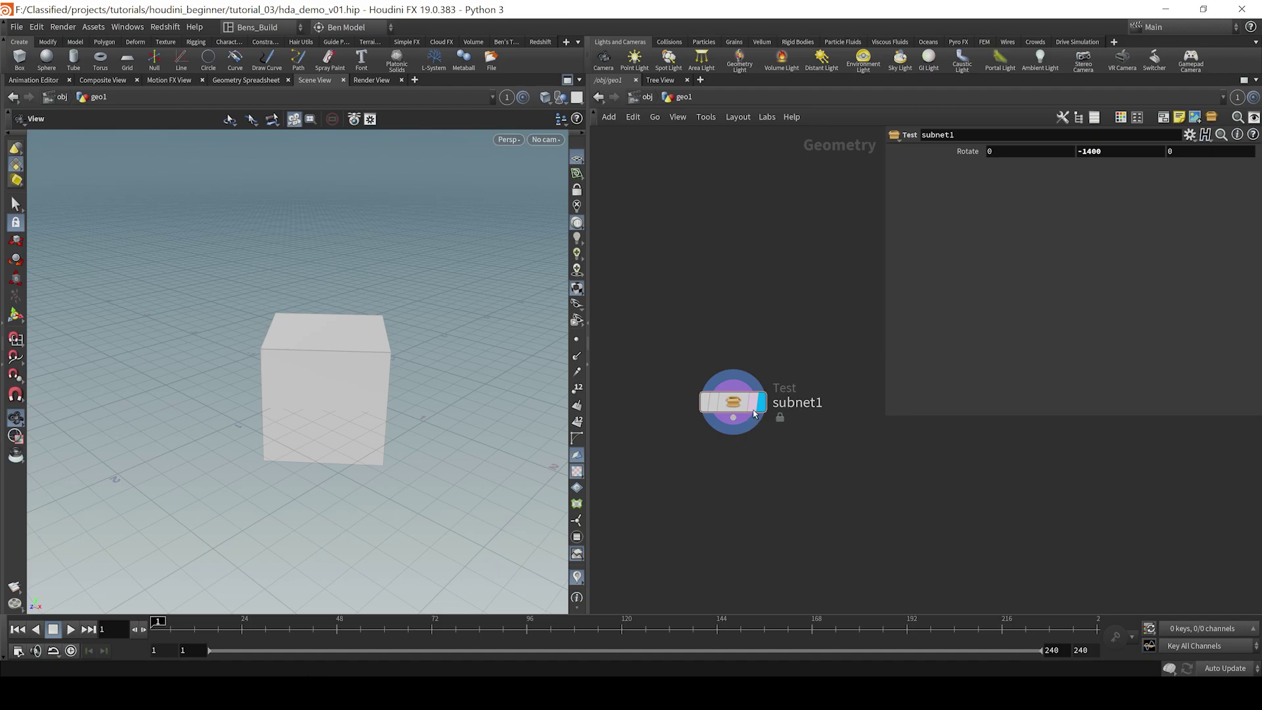
{"action": "left_click_drag", "start_coordinate": [379, 371], "coordinate": [378, 416]}
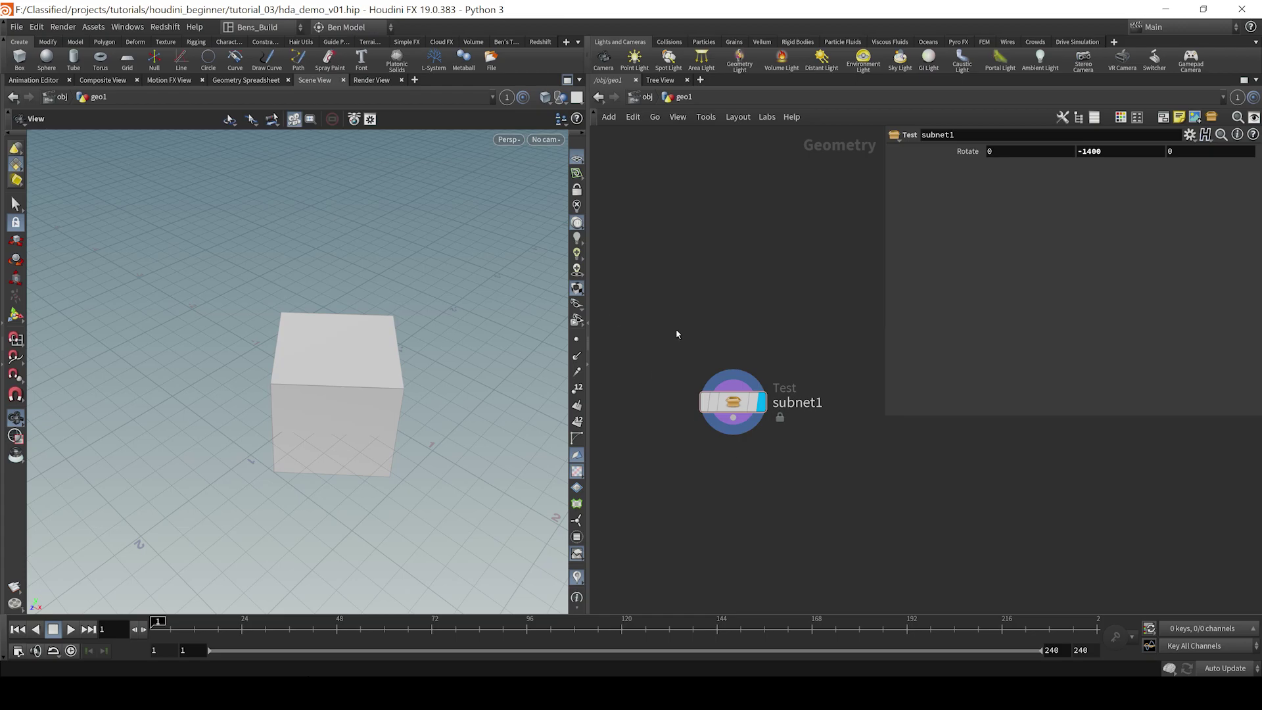
Unlock the Test asset and add a Swap button named swap in its Type Properties.
{"action": "right_click", "coordinate": [735, 404]}
{"action": "left_click", "coordinate": [815, 595]}
{"action": "right_click", "coordinate": [734, 399]}
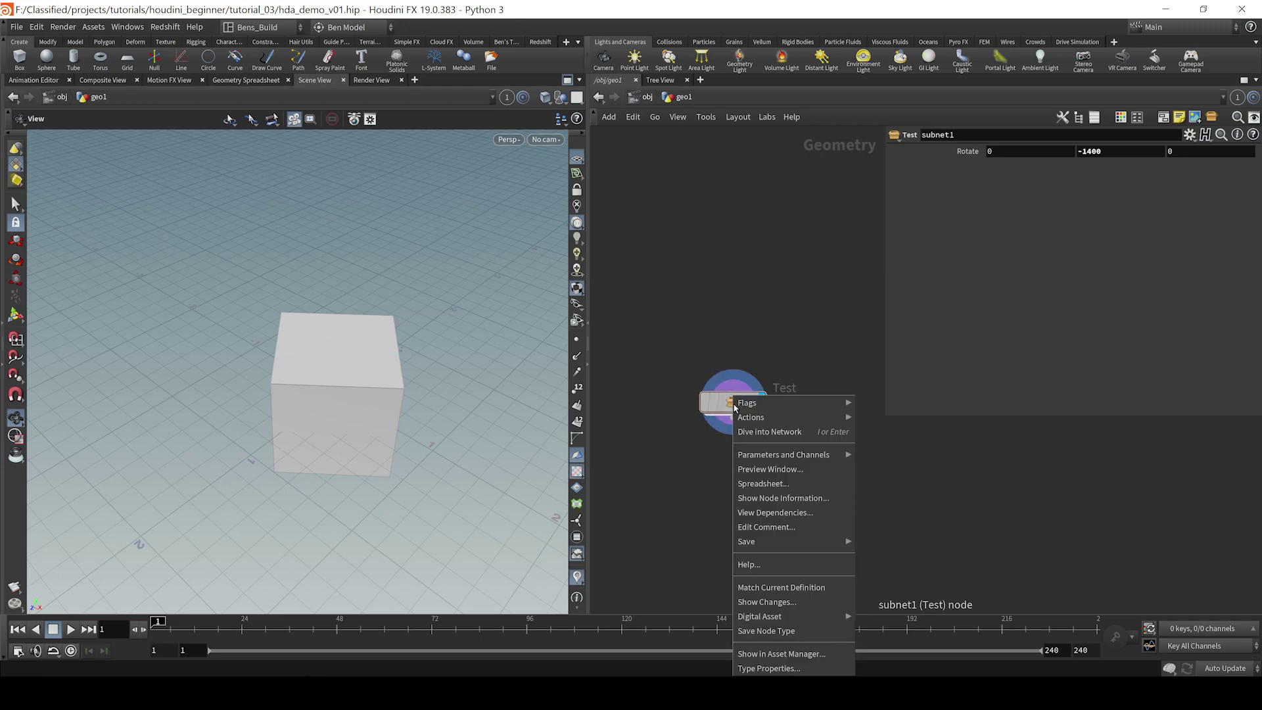
{"action": "left_click", "coordinate": [779, 664]}
{"action": "left_click_drag", "start_coordinate": [296, 114], "coordinate": [322, 39]}
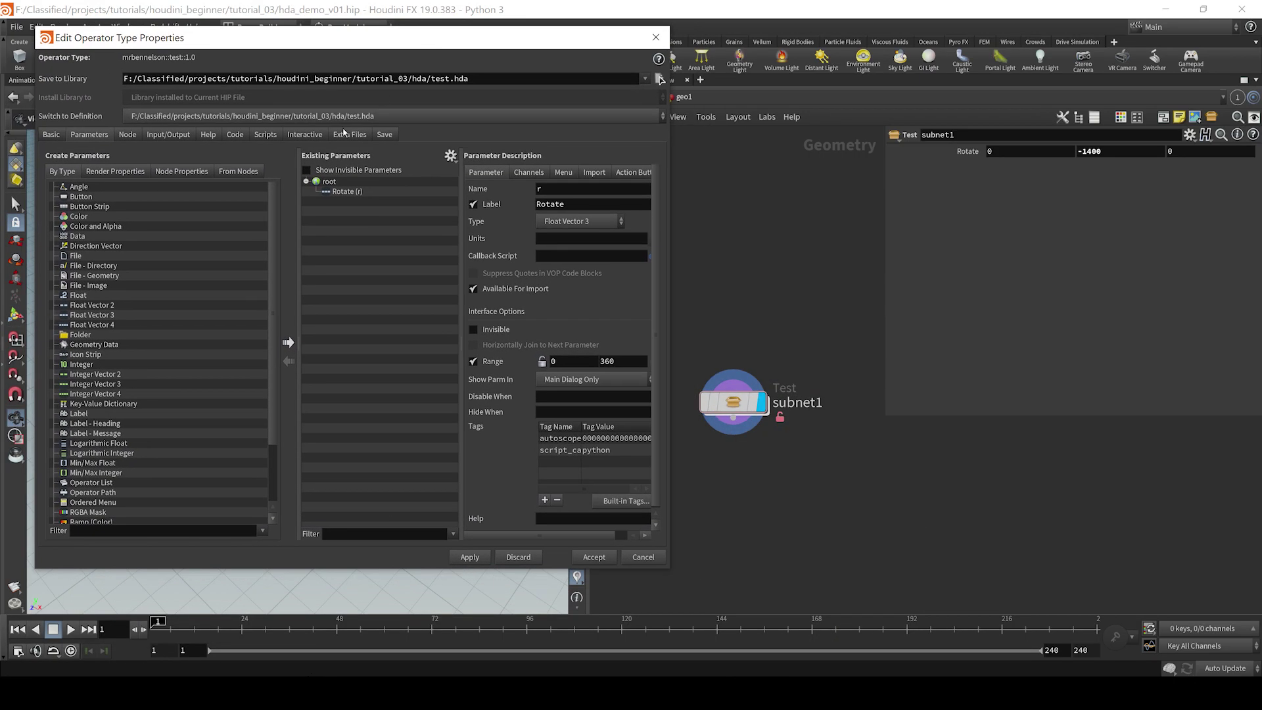
{"action": "left_click_drag", "start_coordinate": [81, 197], "coordinate": [340, 193]}
{"action": "type", "text": "Swap"}
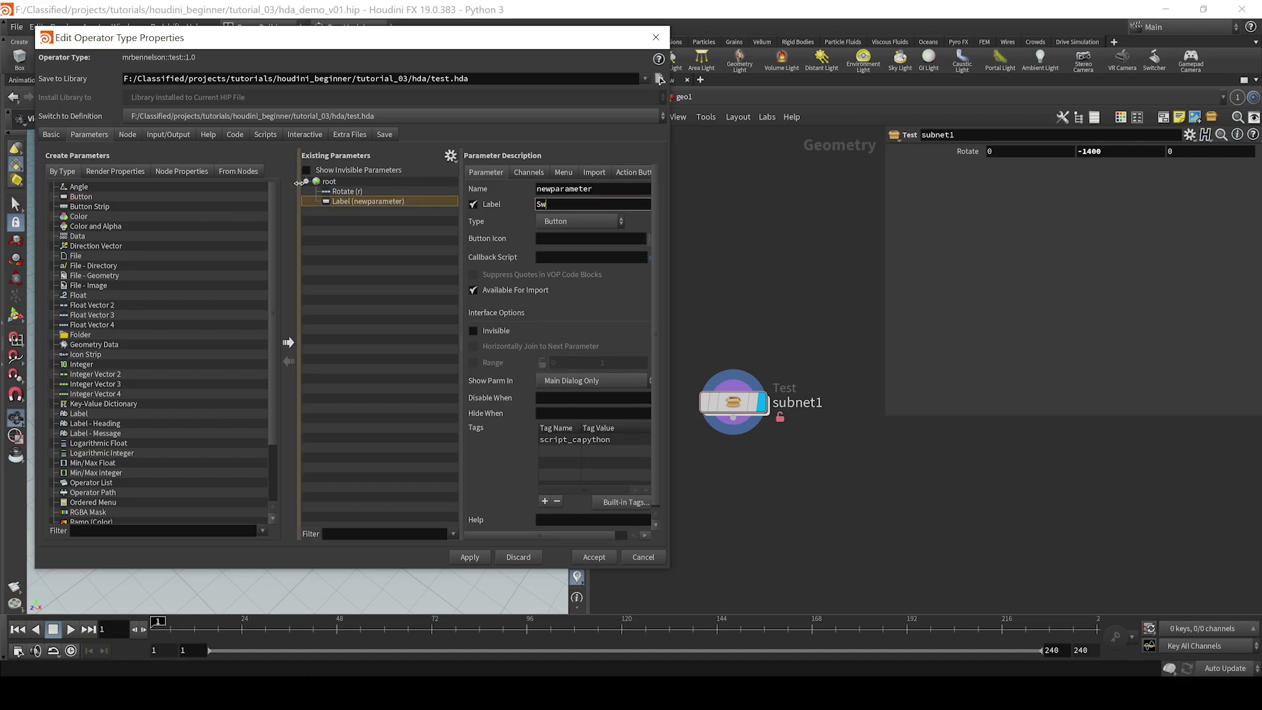
{"action": "double_click", "coordinate": [581, 188]}
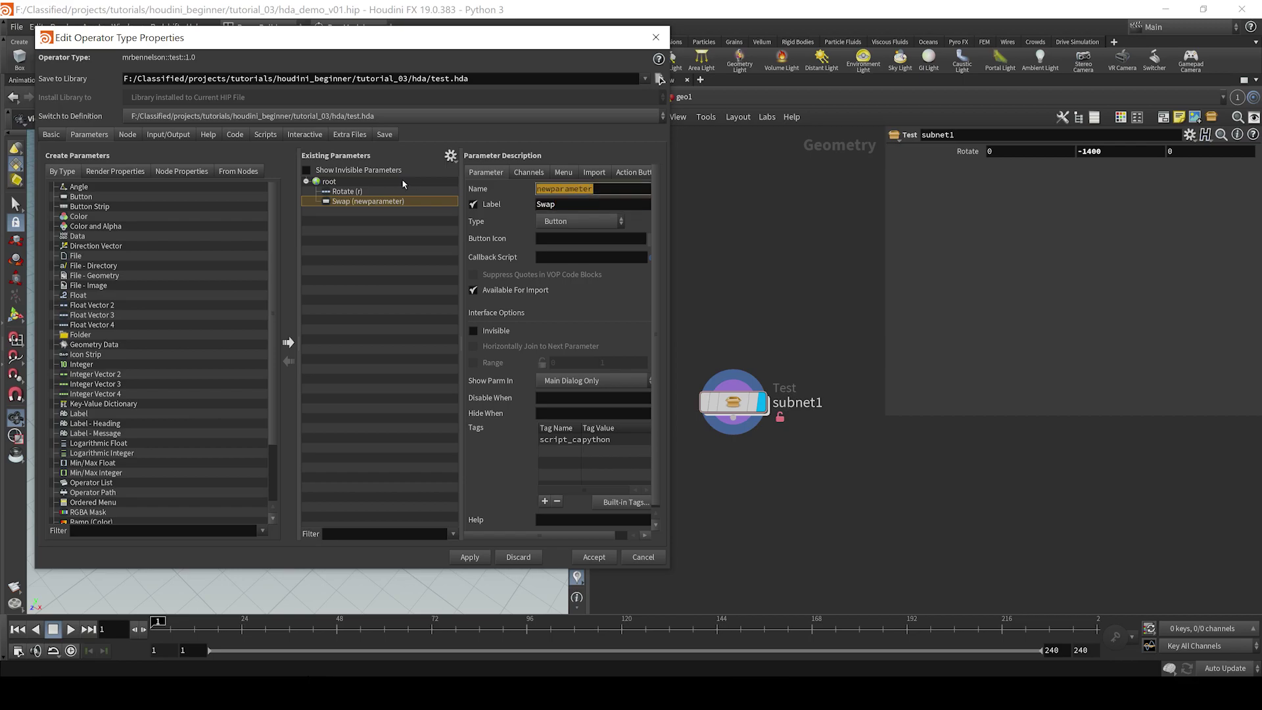
{"action": "type", "text": "swap"}
{"action": "left_click", "coordinate": [469, 557]}
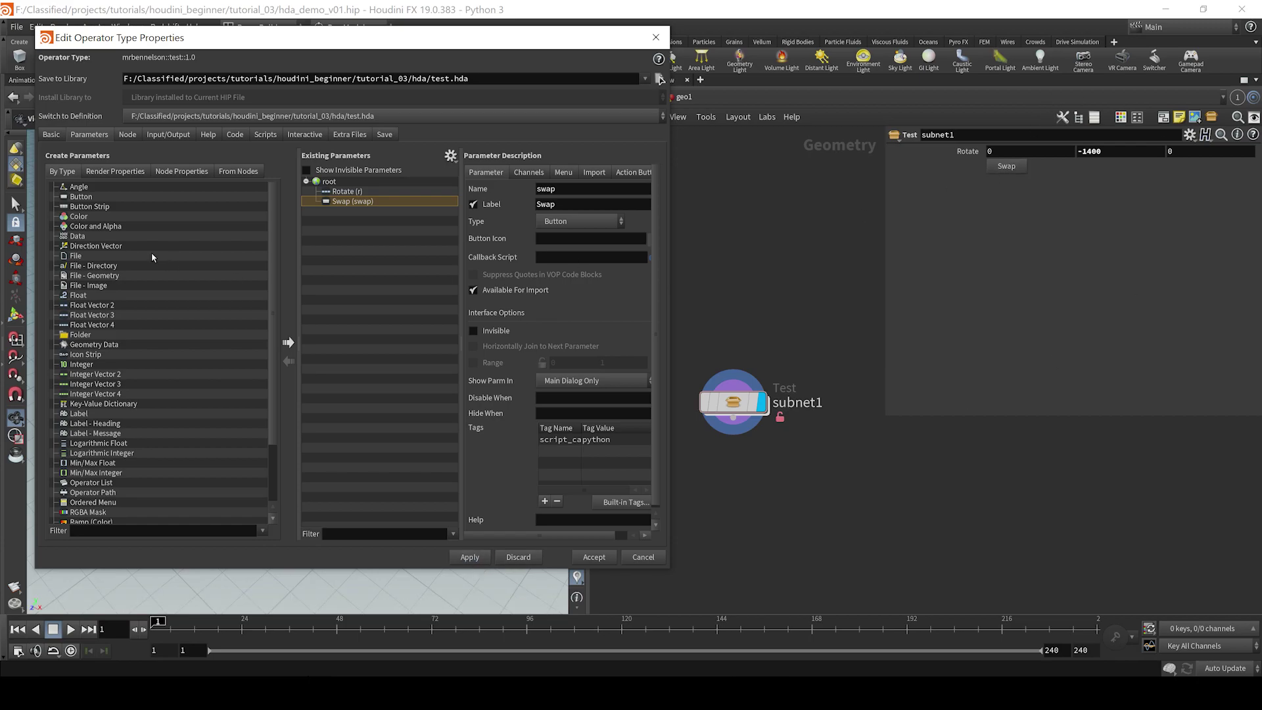
Add a 'swap toggle' Toggle parameter named st to the asset and apply it.
{"action": "left_click", "coordinate": [107, 532]}
{"action": "type", "text": "t"}
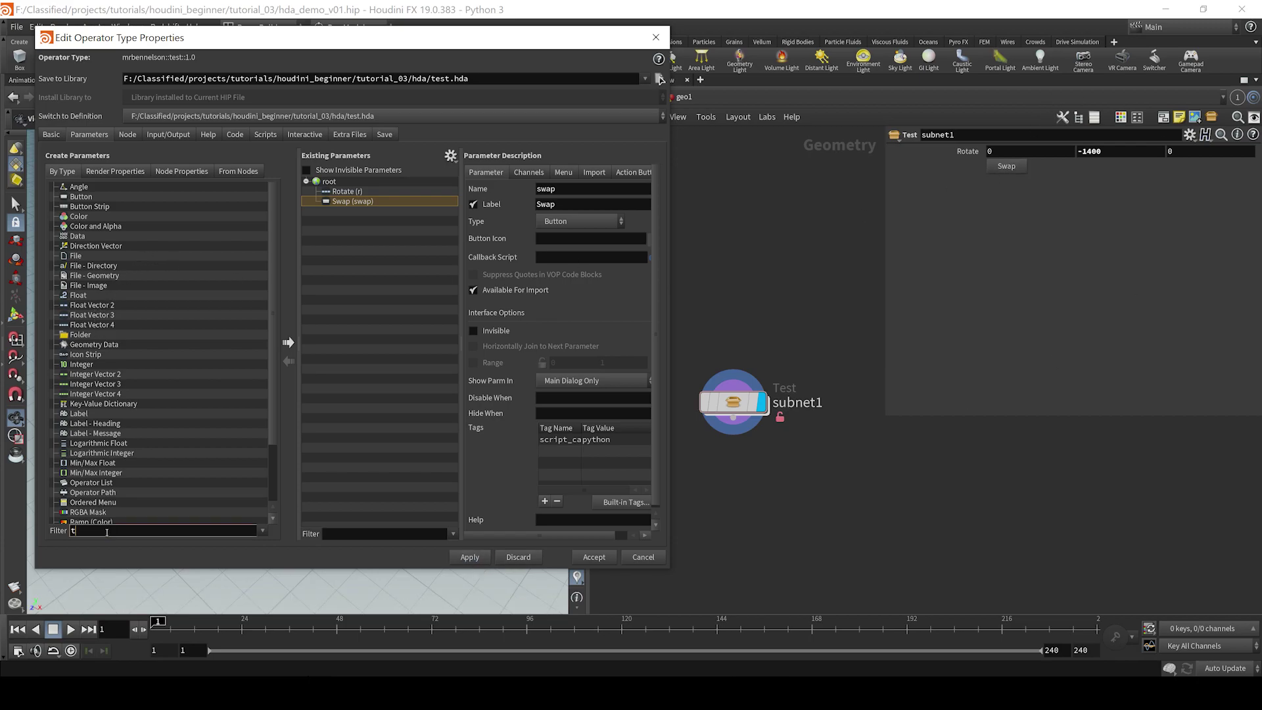
{"action": "type", "text": "oggle"}
{"action": "key", "text": "Return"}
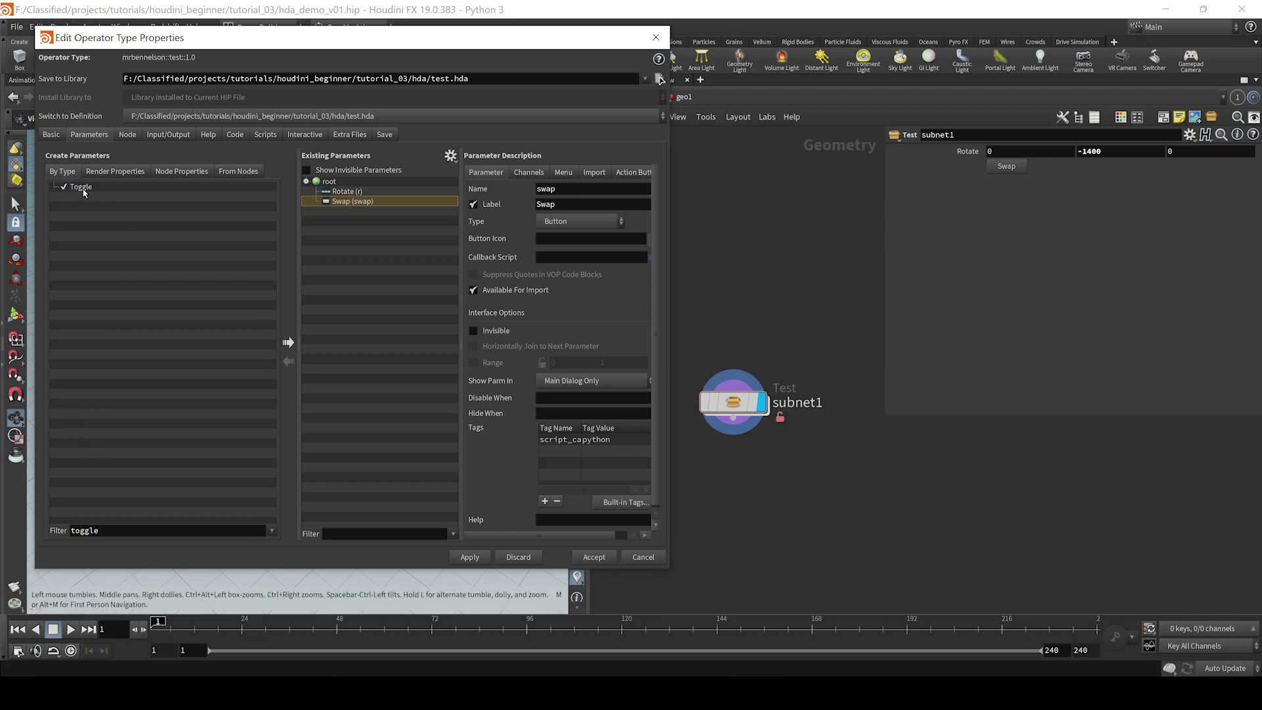
{"action": "mouse_move", "coordinate": [81, 187]}
{"action": "left_mouse_down"}
{"action": "mouse_move", "coordinate": [352, 191]}
{"action": "mouse_move", "coordinate": [345, 202]}
{"action": "left_mouse_up"}
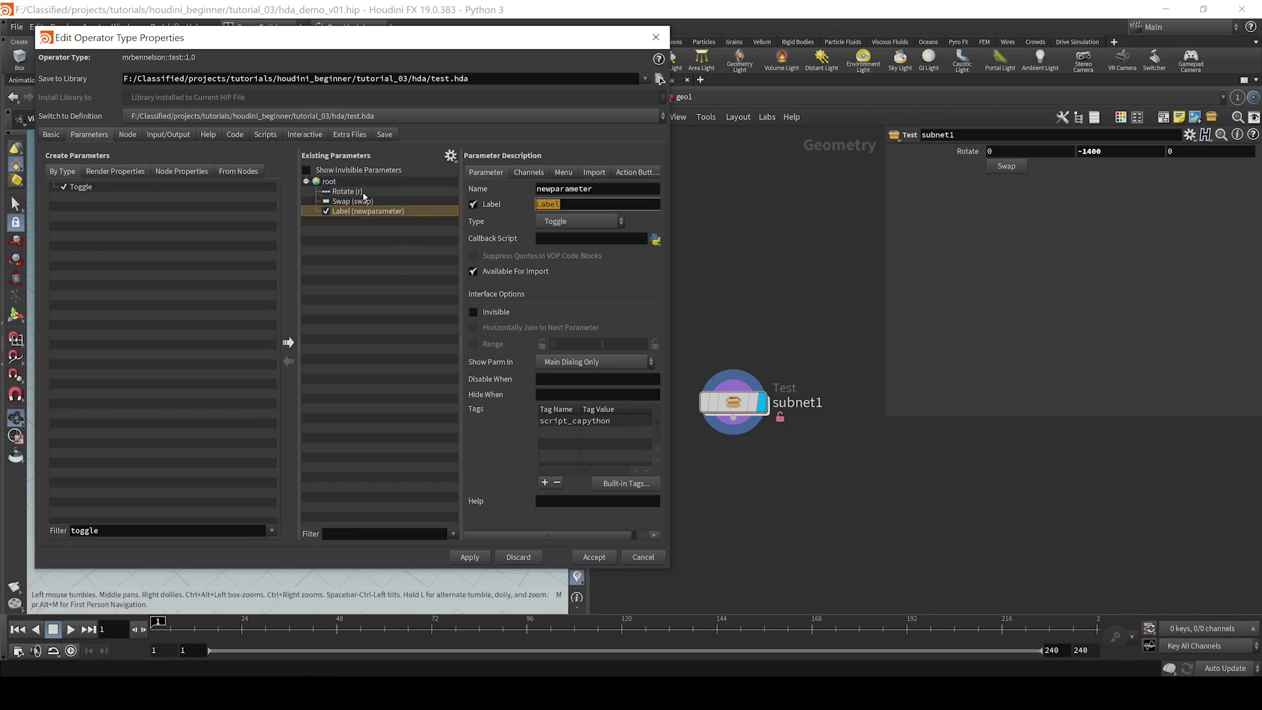
{"action": "type", "text": "swap to"}
{"action": "type", "text": "ggle"}
{"action": "double_click", "coordinate": [604, 189]}
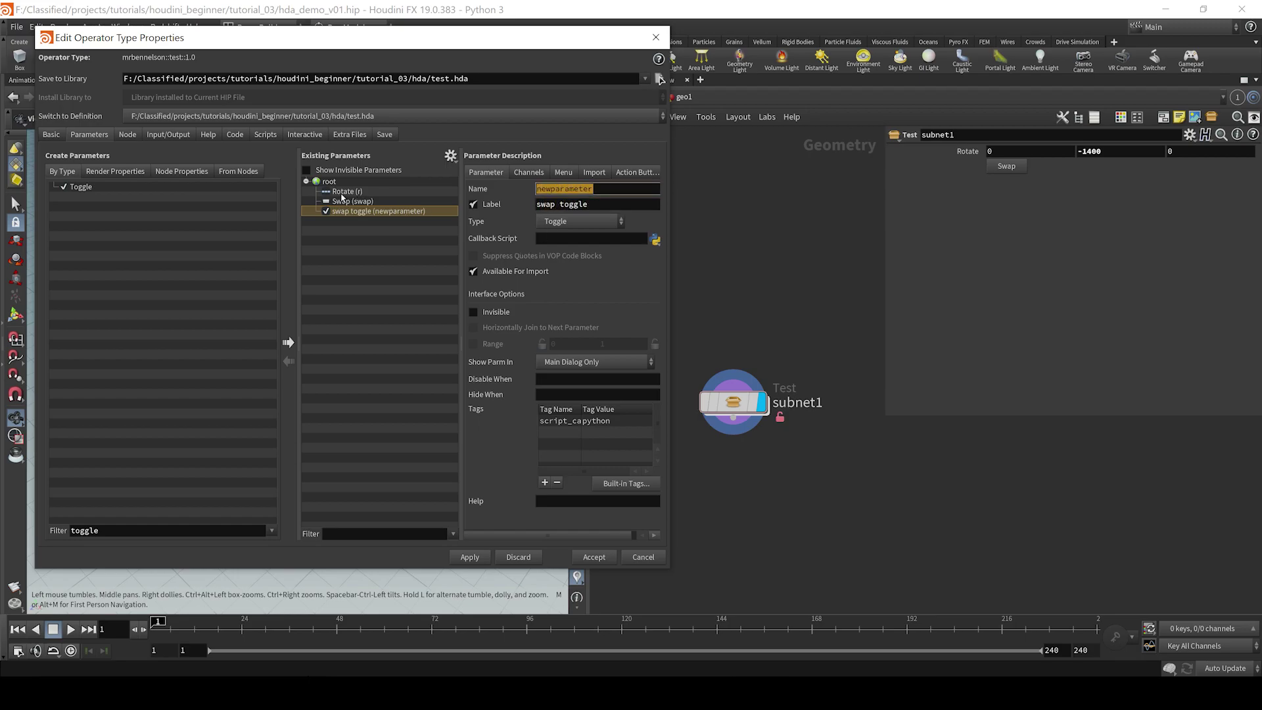
{"action": "type", "text": "st"}
{"action": "left_click", "coordinate": [470, 557]}
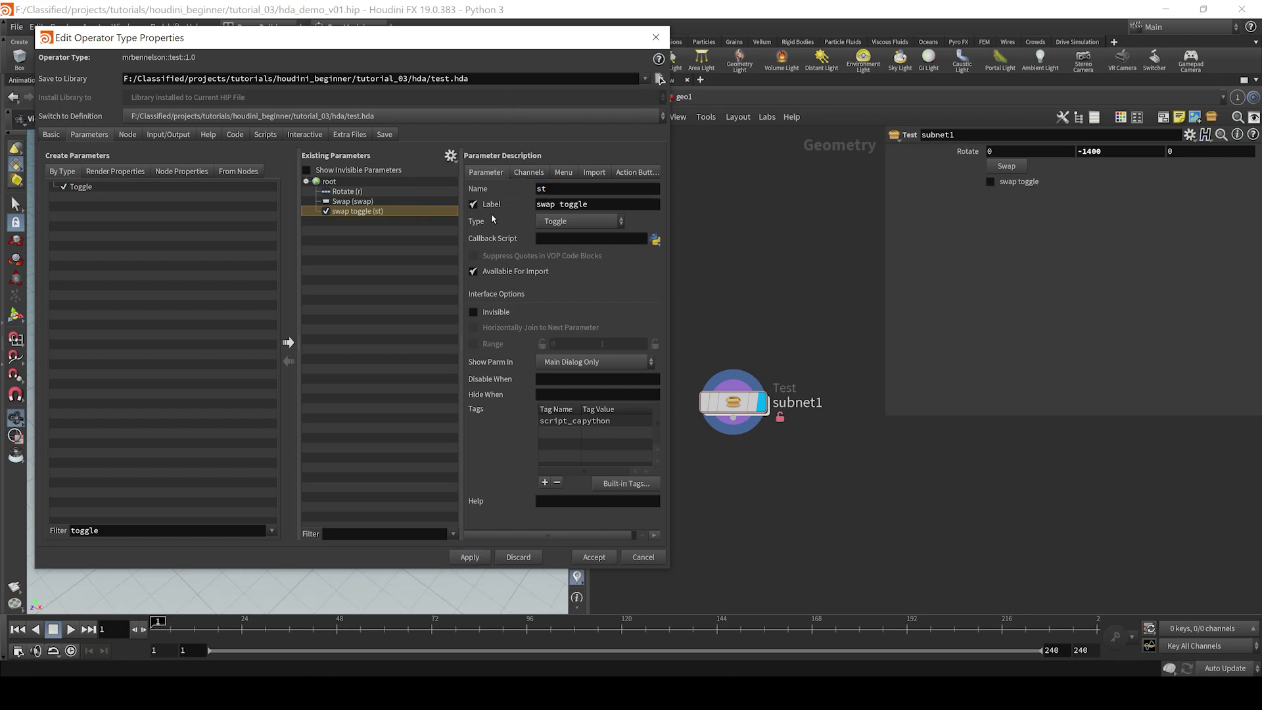
Accept the asset changes and insert switch1 between box1 and output0 inside subnet1.
{"action": "left_click", "coordinate": [594, 557]}
{"action": "double_click", "coordinate": [740, 402]}
{"action": "key", "text": "Tab"}
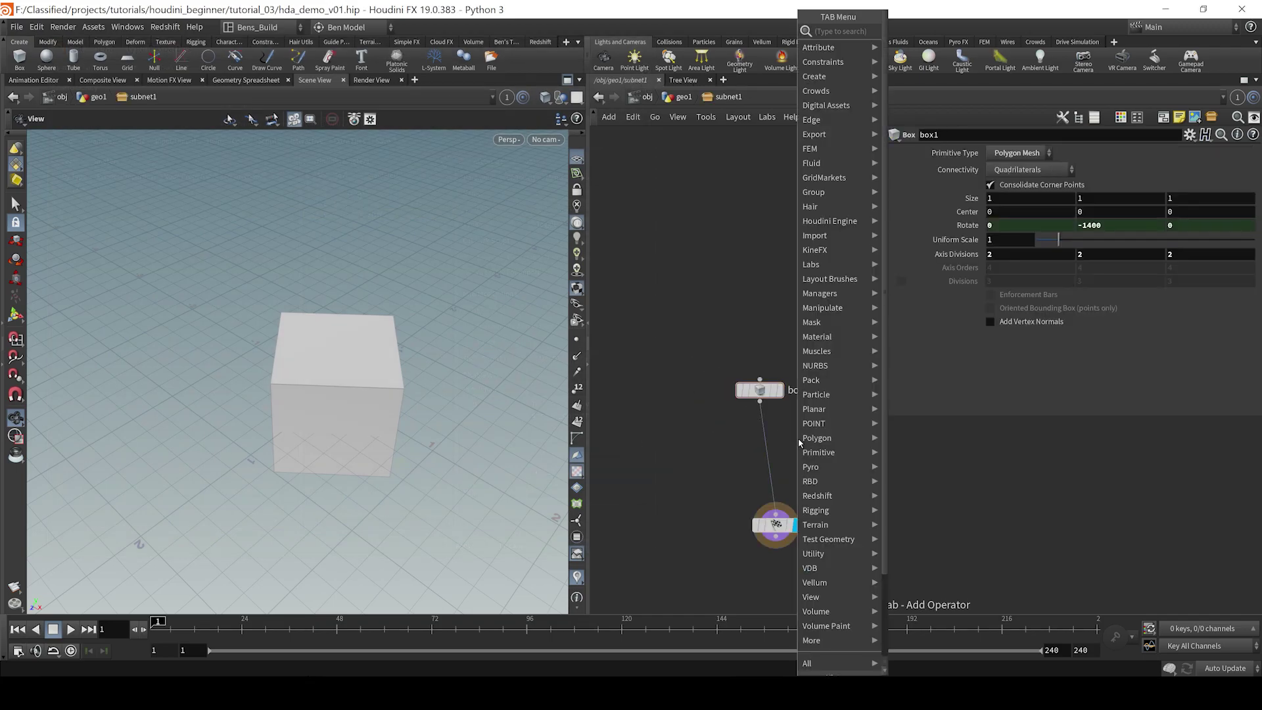
{"action": "type", "text": "sw"}
{"action": "key", "text": "Down"}
{"action": "key", "text": "Down"}
{"action": "key", "text": "Up"}
{"action": "key", "text": "Return"}
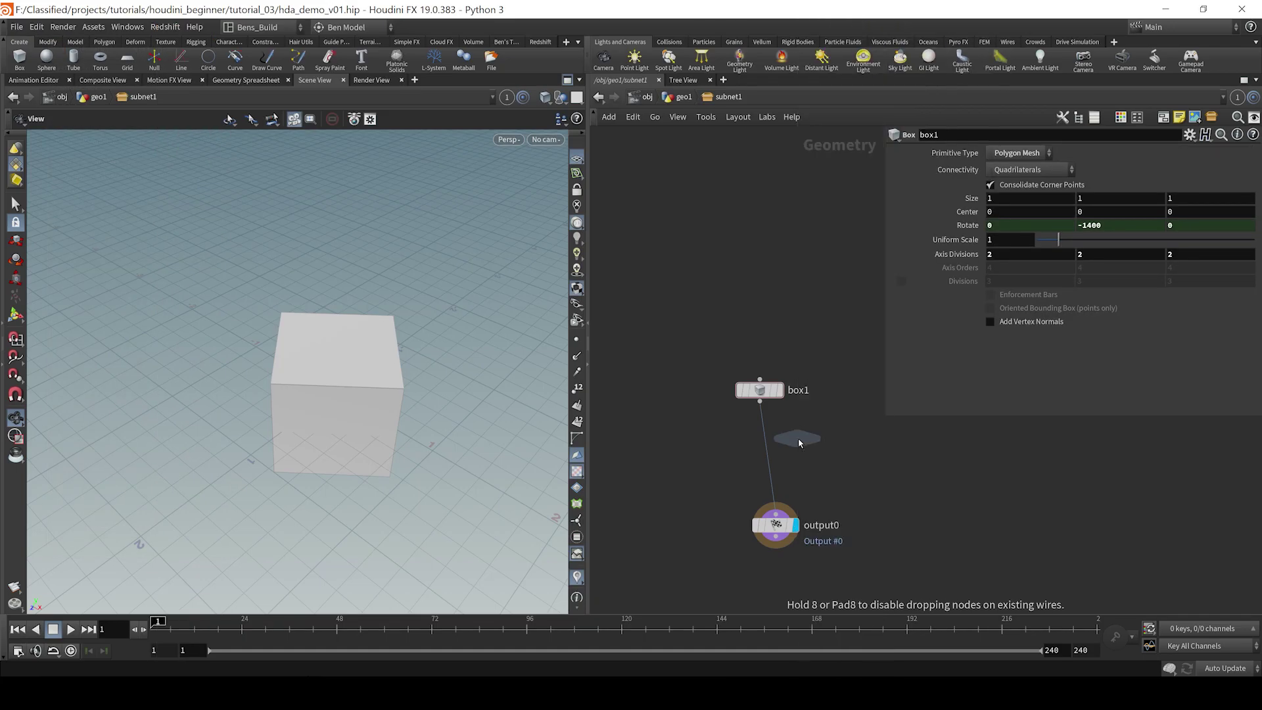
{"action": "left_click", "coordinate": [776, 479]}
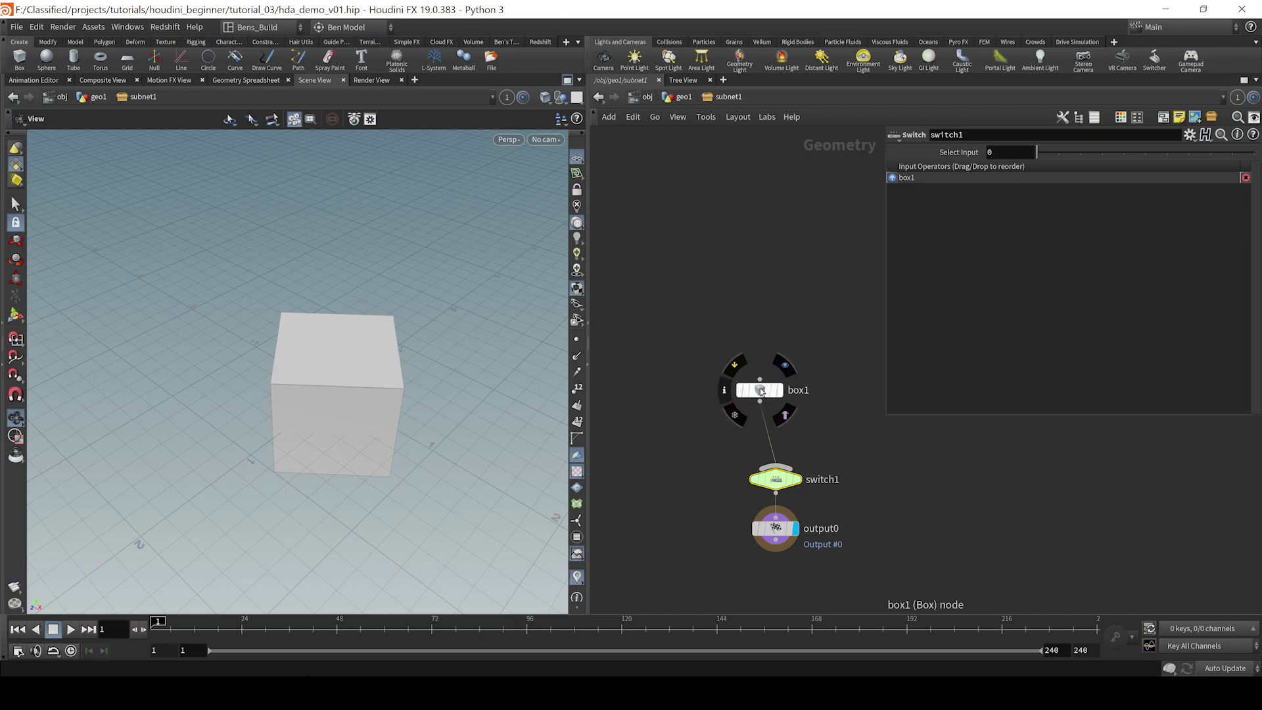
{"action": "left_click_drag", "start_coordinate": [760, 389], "coordinate": [643, 380]}
Add sphere1, wire it into switch1's second input, and return to geo1.
{"action": "key", "text": "Tab"}
{"action": "type", "text": "sphere"}
{"action": "key", "text": "Return"}
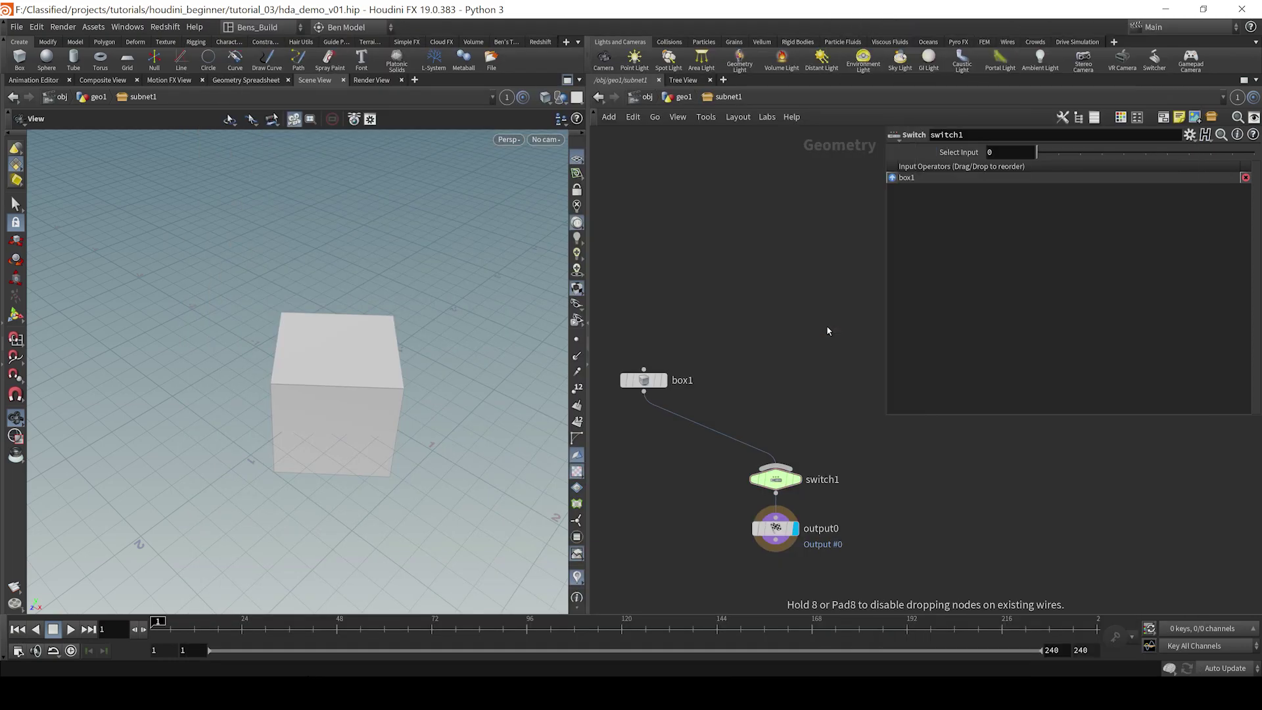
{"action": "left_click", "coordinate": [824, 326]}
{"action": "left_click_drag", "start_coordinate": [825, 340], "coordinate": [772, 505]}
{"action": "left_click", "coordinate": [772, 506]}
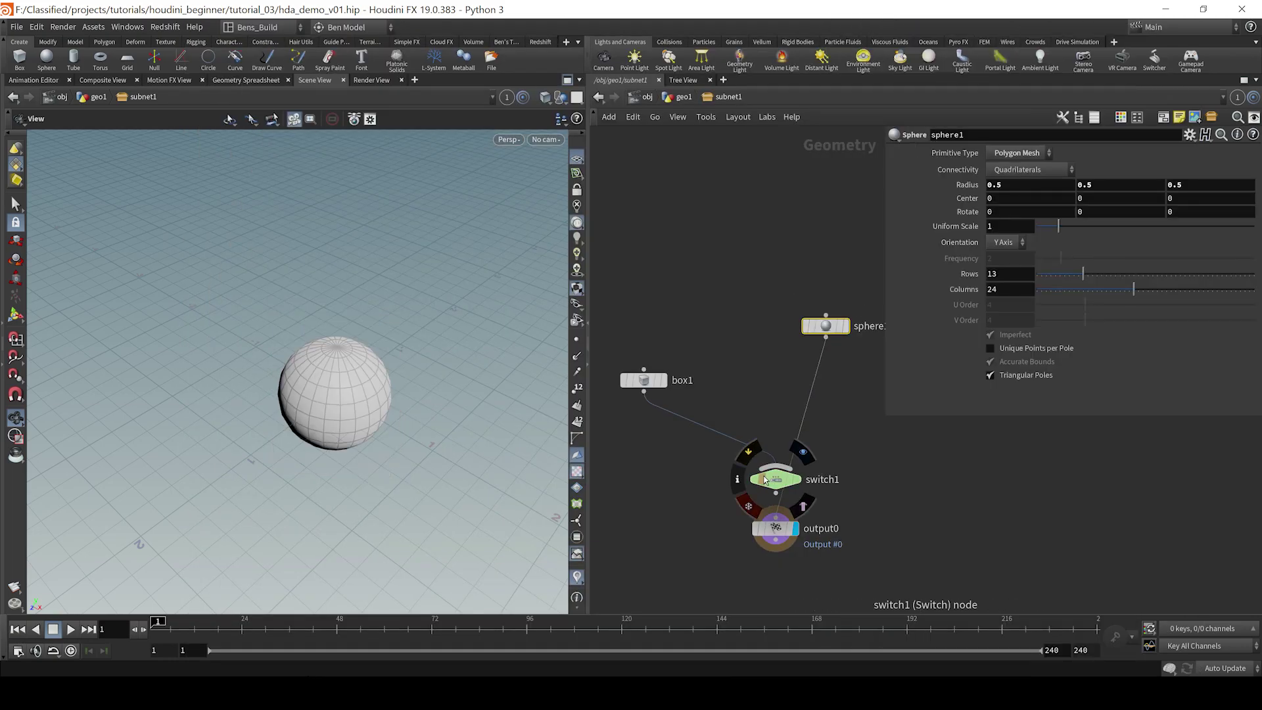
{"action": "key", "text": "ctrl+z"}
{"action": "left_click", "coordinate": [825, 340]}
{"action": "left_click", "coordinate": [776, 465]}
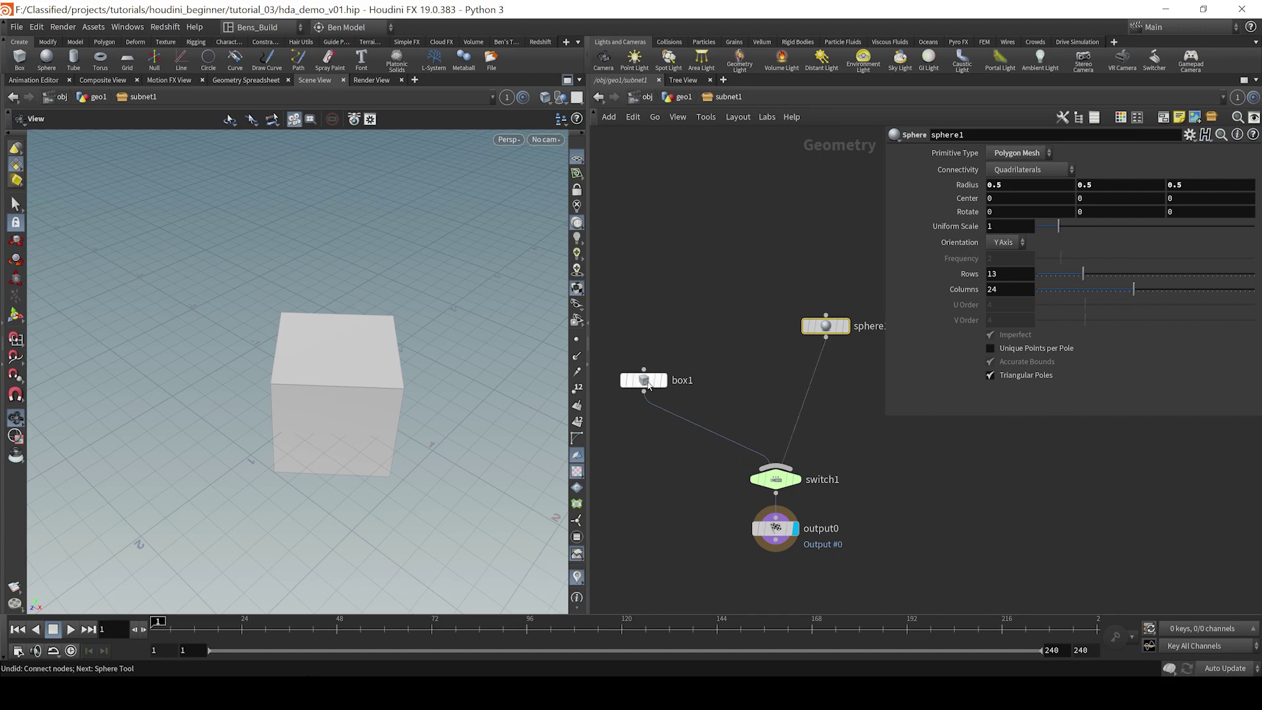
{"action": "left_click", "coordinate": [643, 379]}
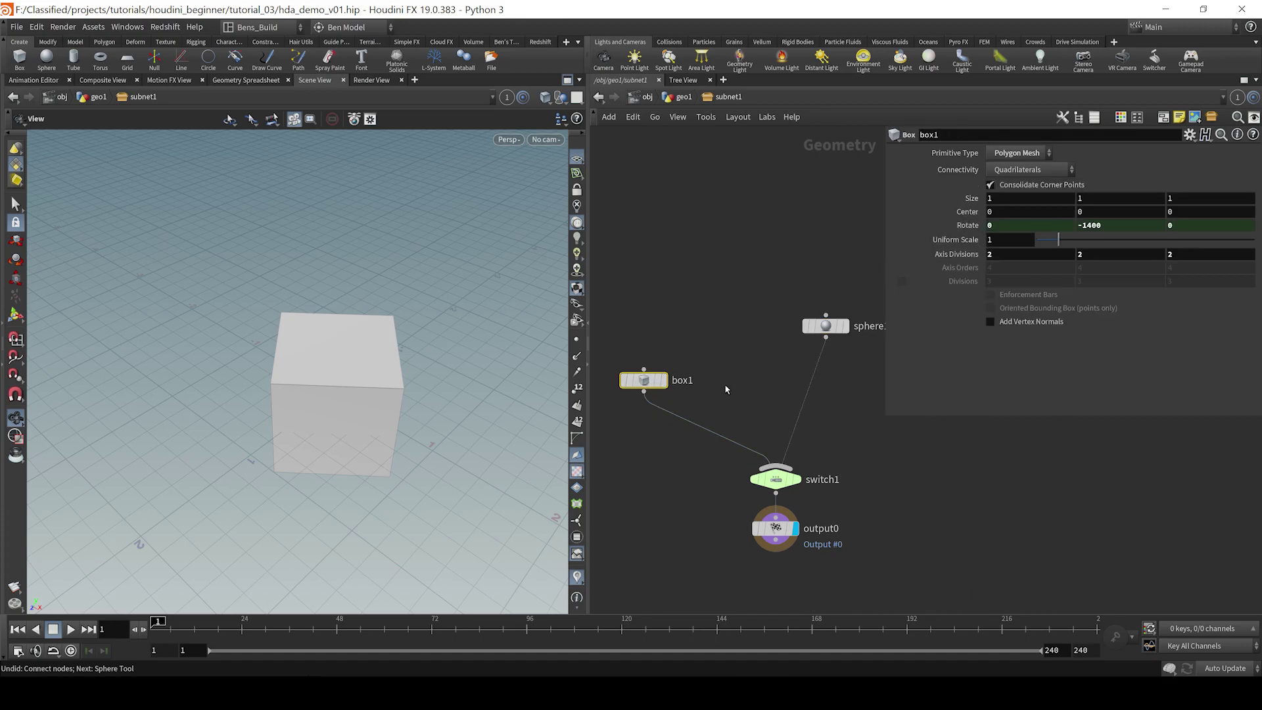
{"action": "key", "text": "u"}
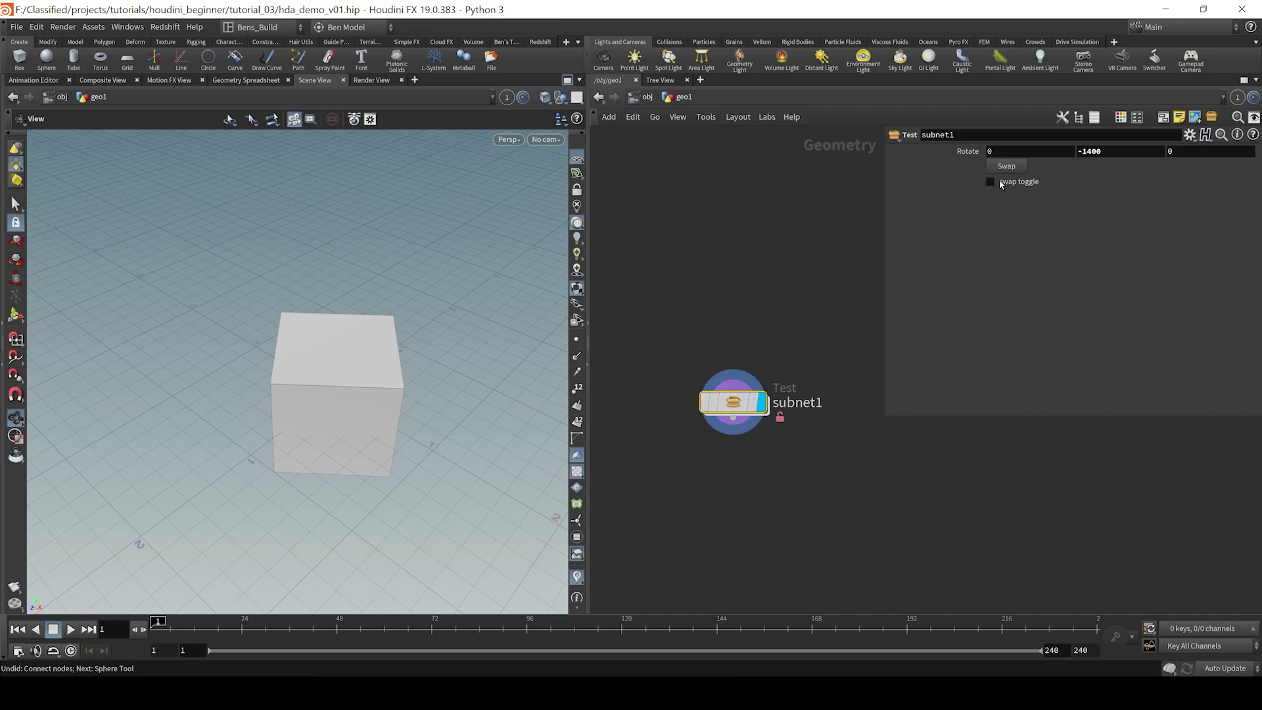
Link switch1's Select Input to subnet1's copied swap toggle parameter.
{"action": "right_click", "coordinate": [995, 183]}
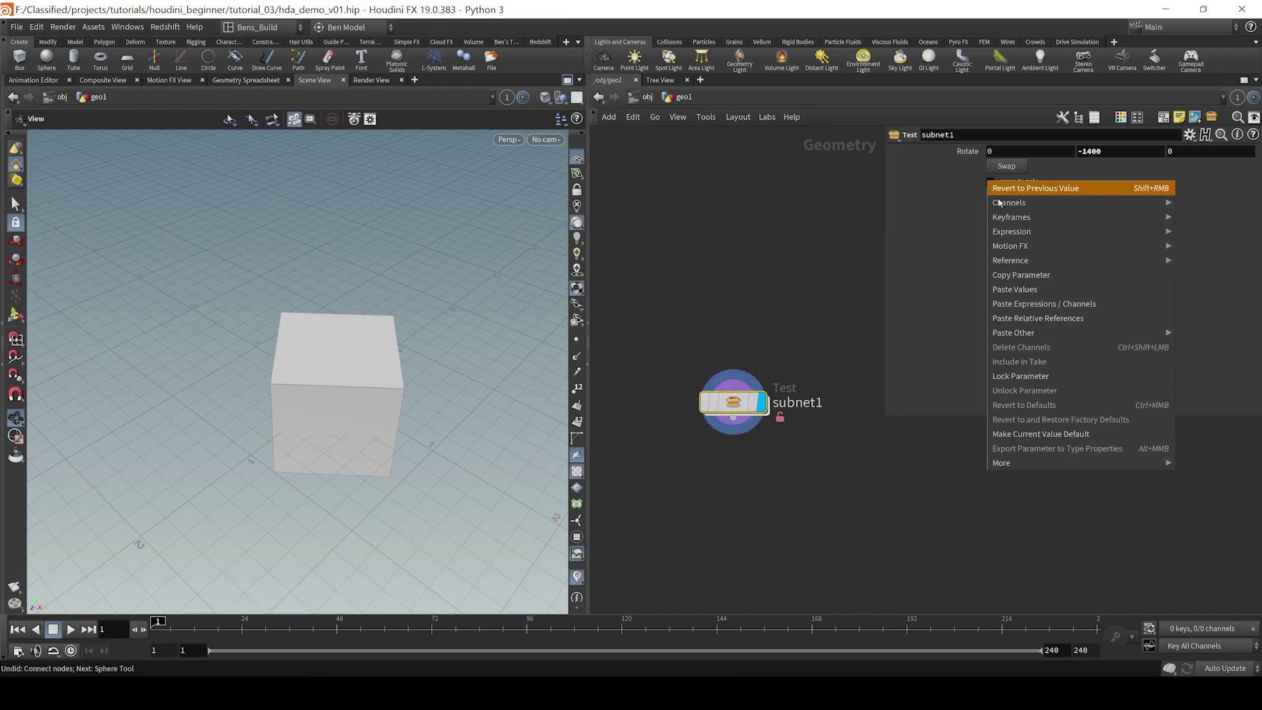
{"action": "left_click", "coordinate": [1020, 274]}
{"action": "double_click", "coordinate": [732, 402]}
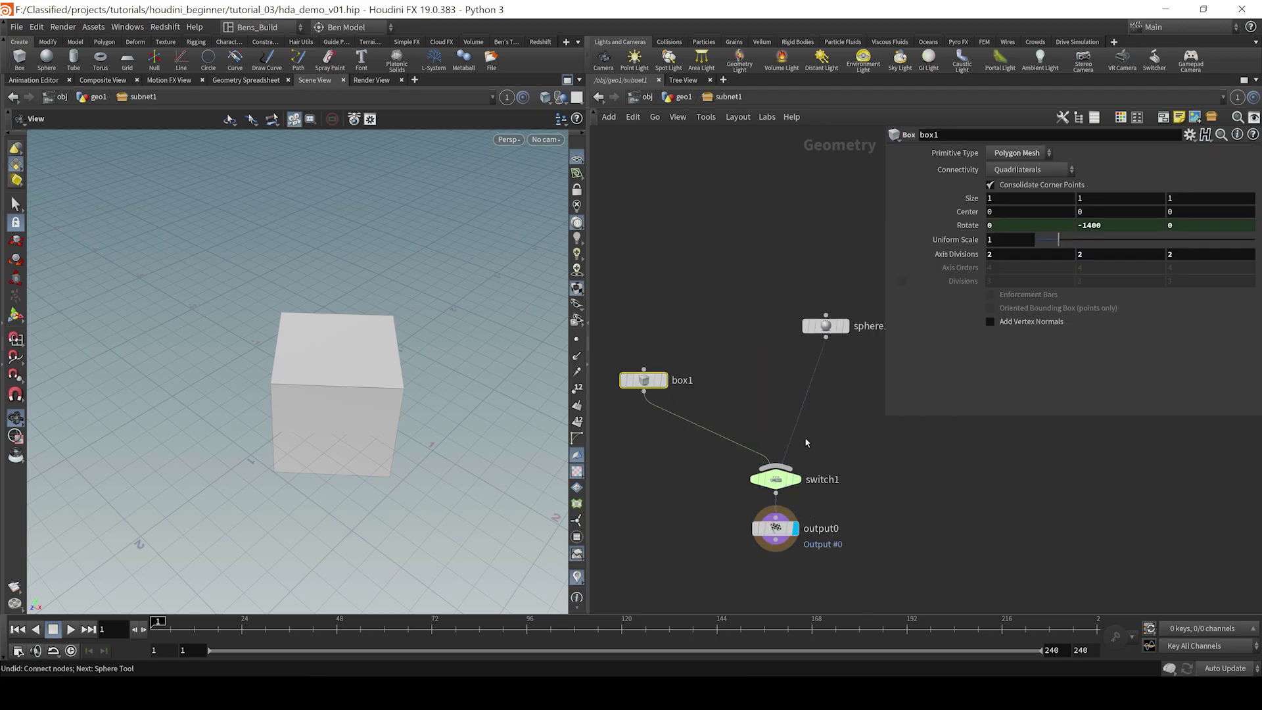
{"action": "left_click", "coordinate": [777, 479]}
{"action": "right_click", "coordinate": [1006, 158]}
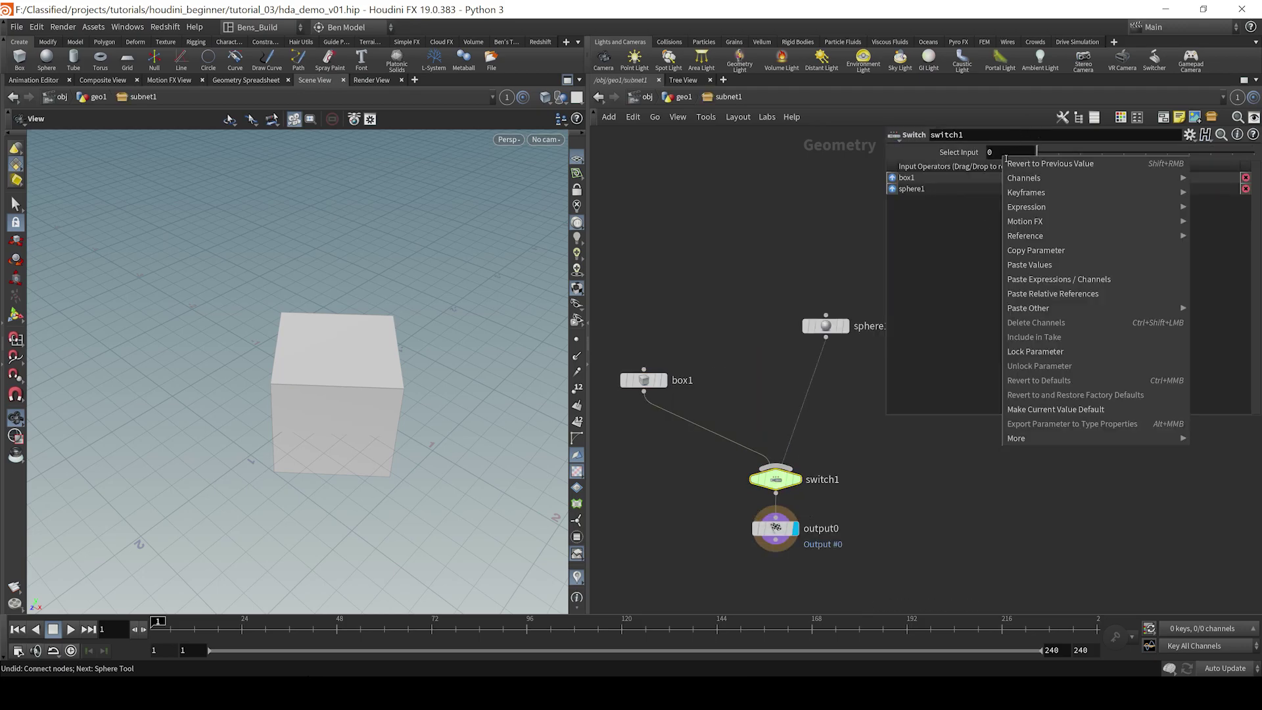
{"action": "left_click", "coordinate": [1050, 293]}
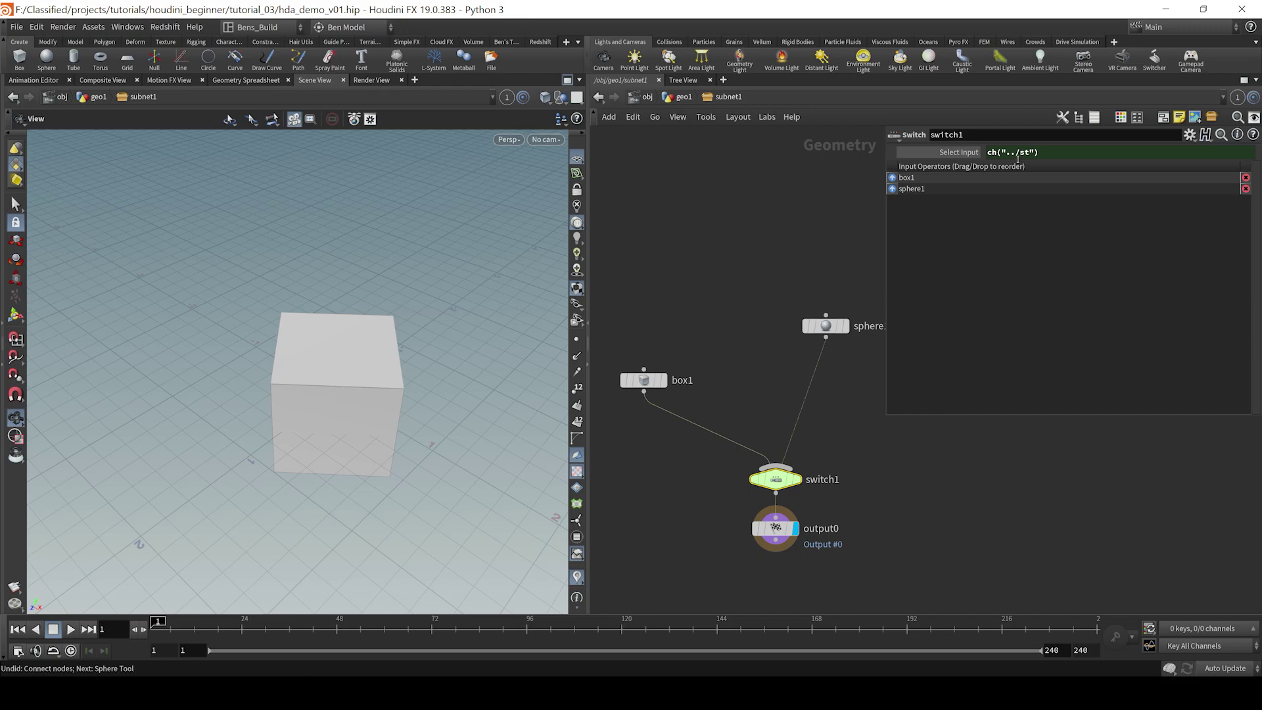
{"action": "key", "text": "u"}
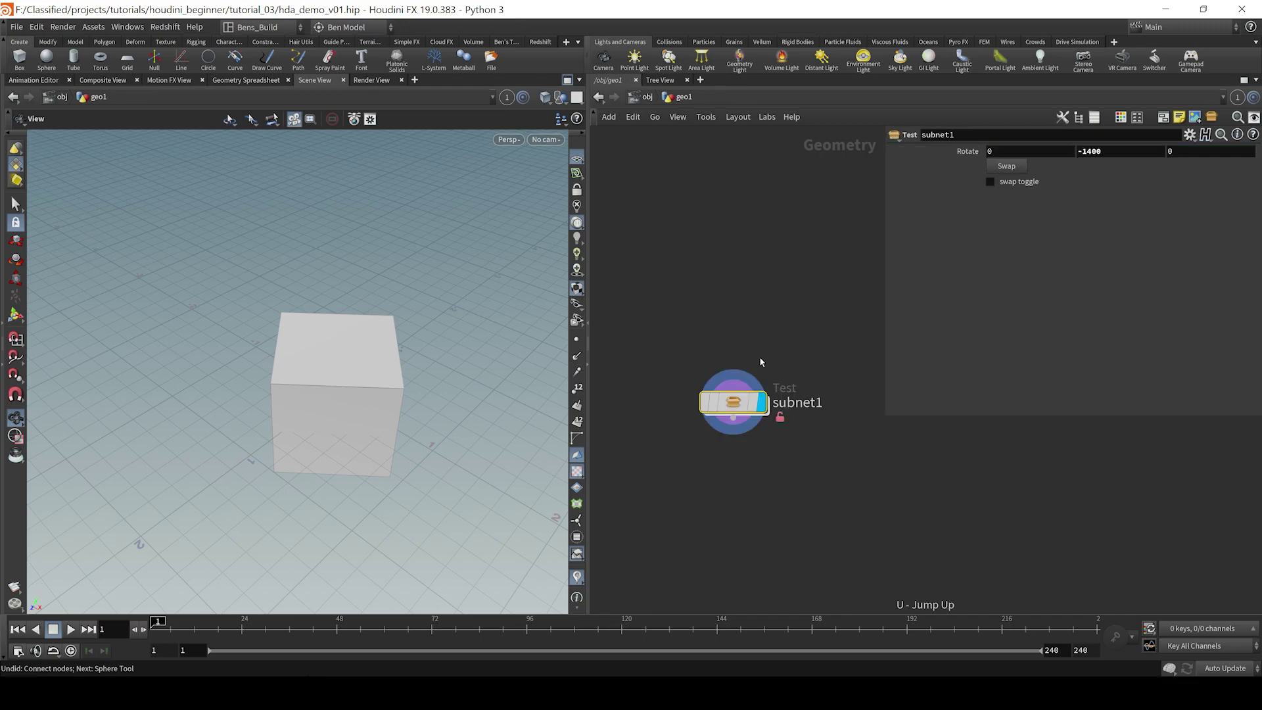
Flip the swap toggle and press Swap to compare the sphere and cube.
{"action": "left_click", "coordinate": [990, 184]}
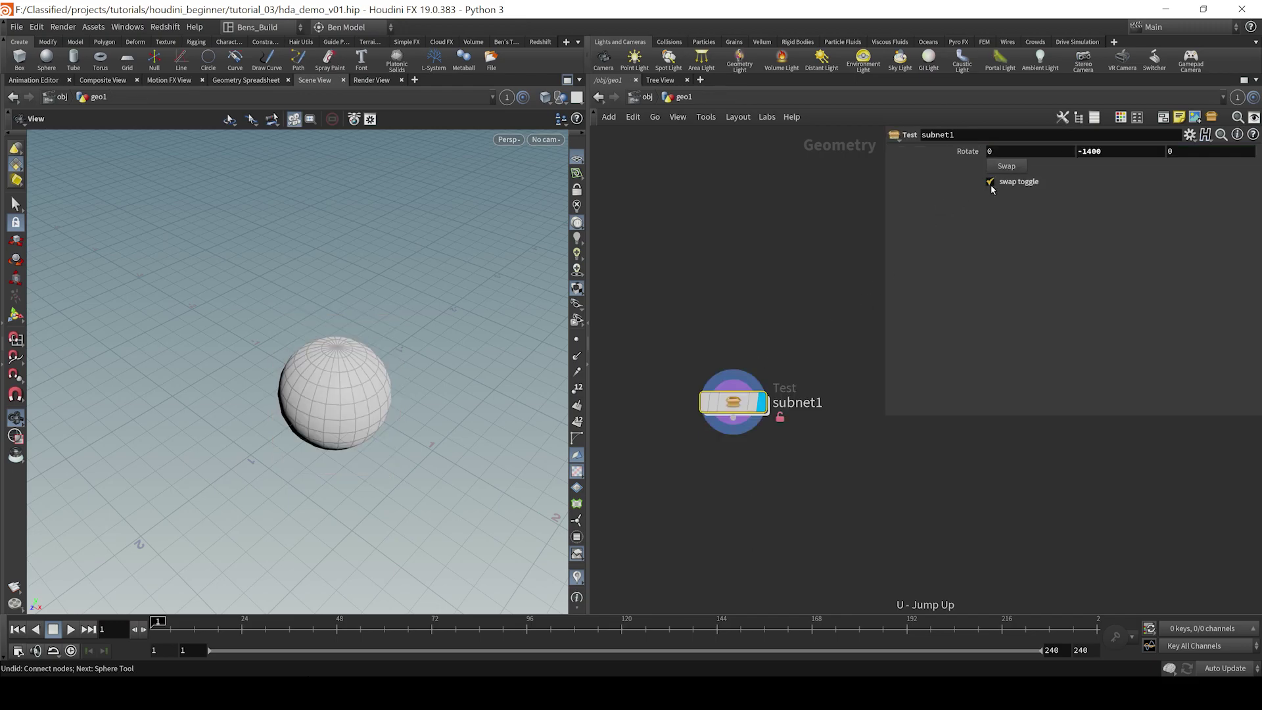
{"action": "left_click", "coordinate": [989, 184]}
{"action": "left_click", "coordinate": [991, 184]}
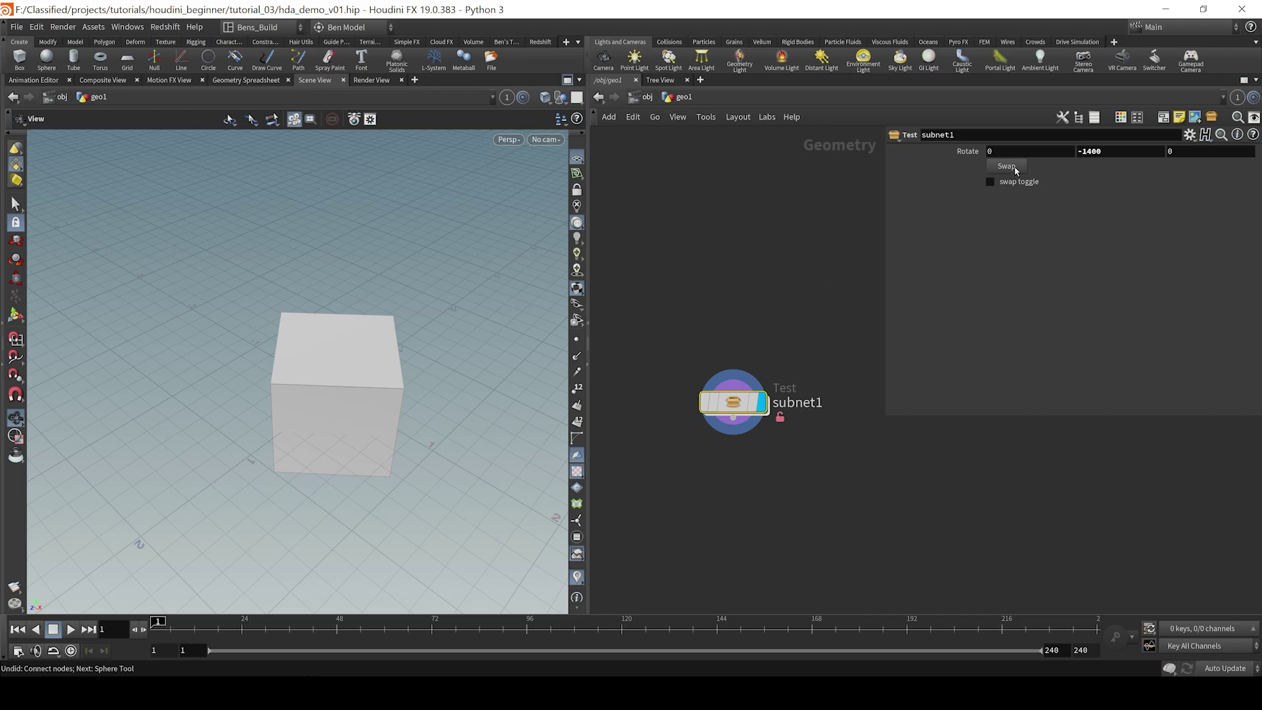
{"action": "left_click", "coordinate": [1020, 170]}
{"action": "left_click", "coordinate": [992, 184]}
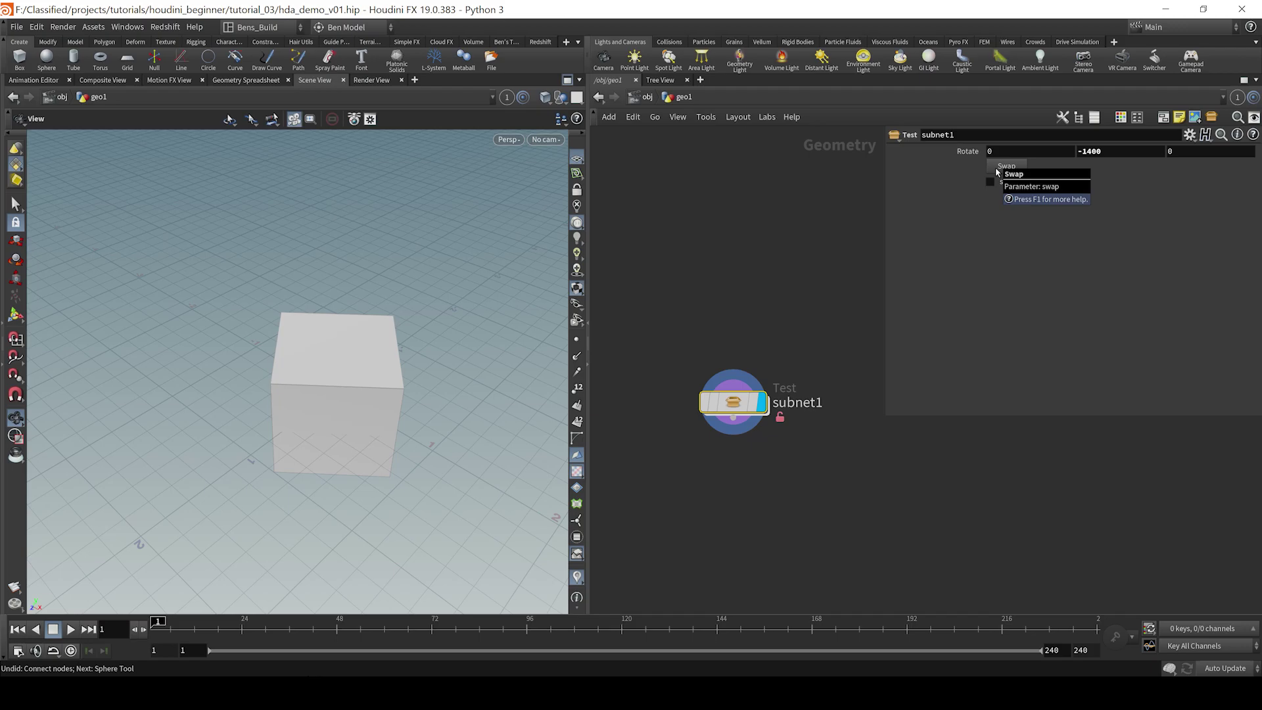
Delete the swap toggle (st) parameter in the Test asset's Type Properties and accept.
{"action": "right_click", "coordinate": [746, 408]}
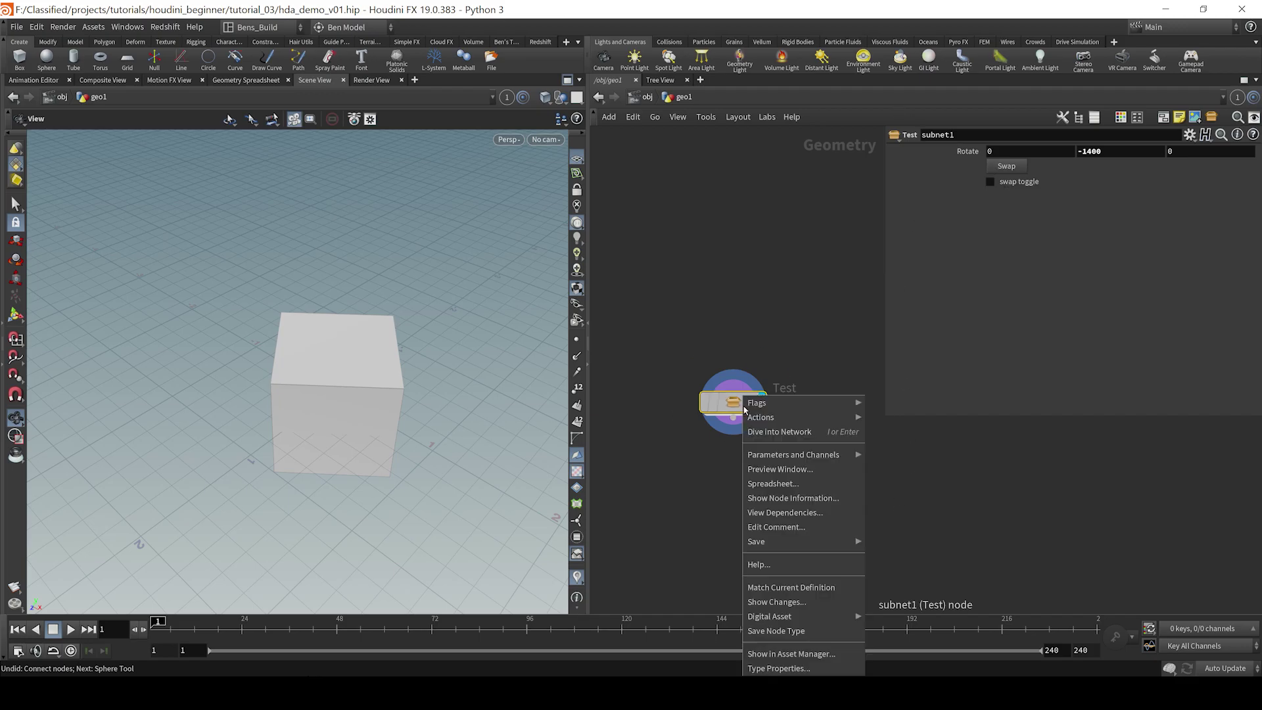
{"action": "left_click", "coordinate": [779, 667]}
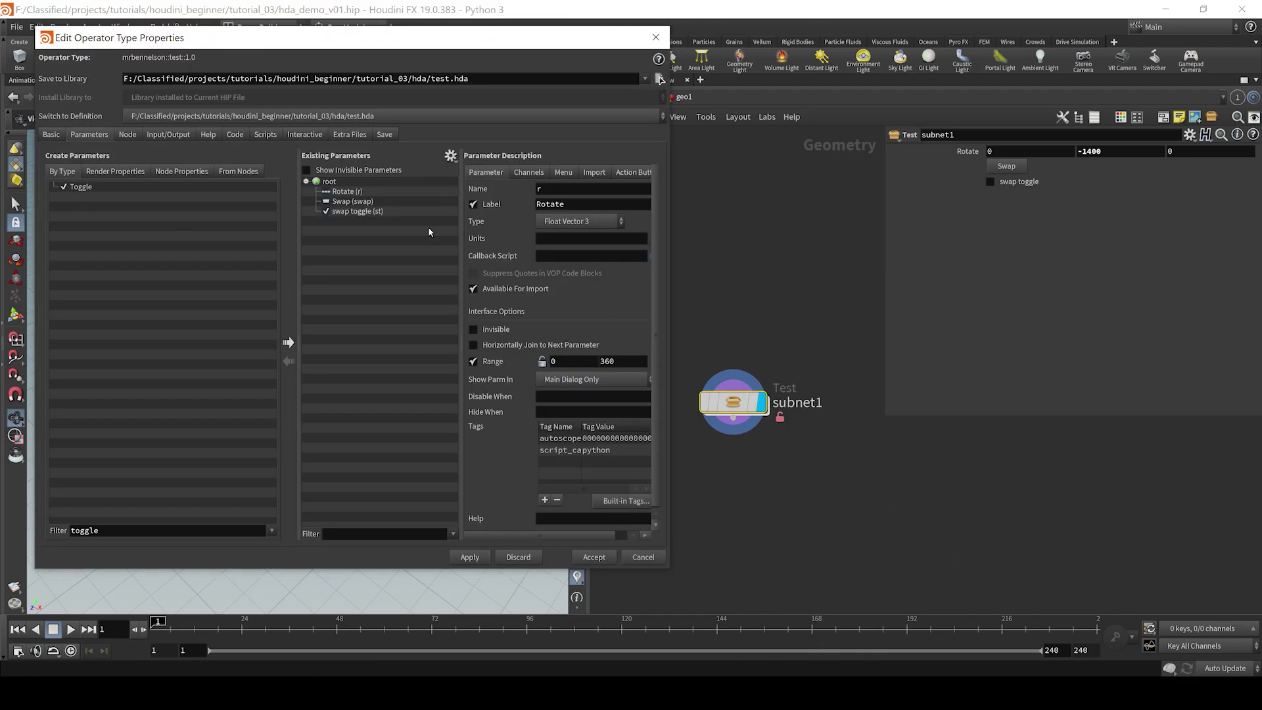
{"action": "left_click", "coordinate": [388, 214]}
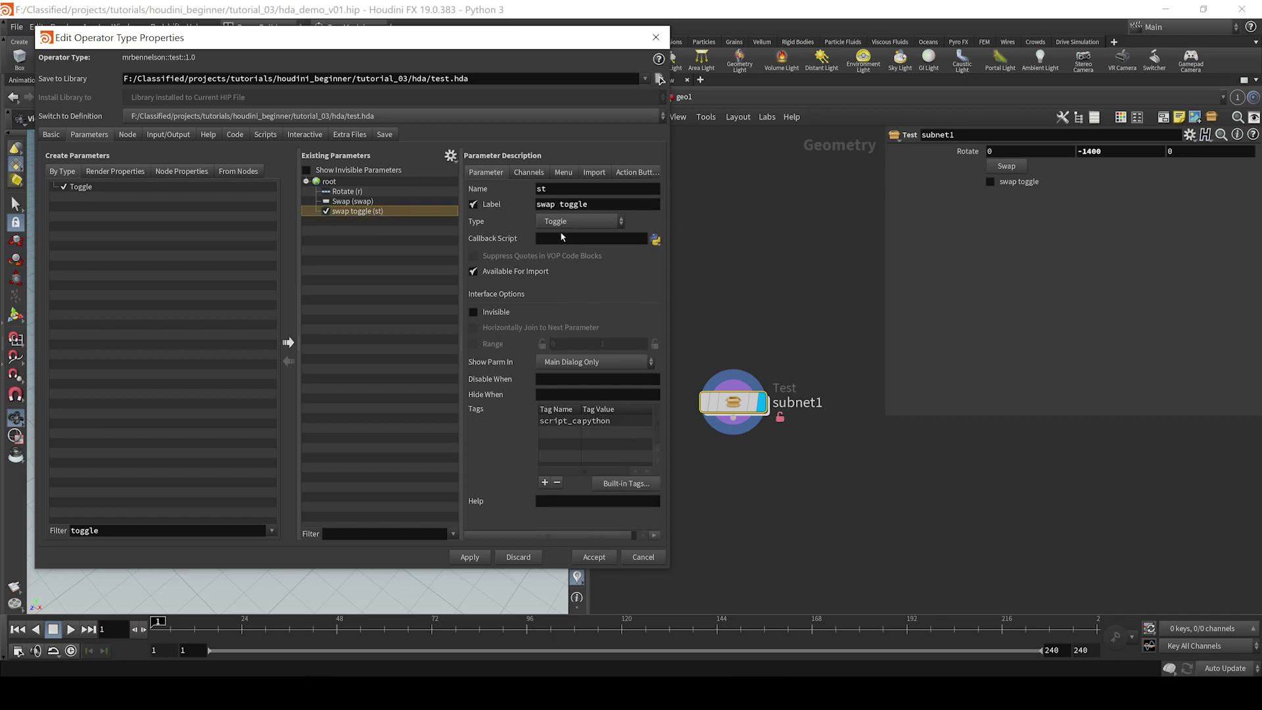
{"action": "key", "text": "Delete"}
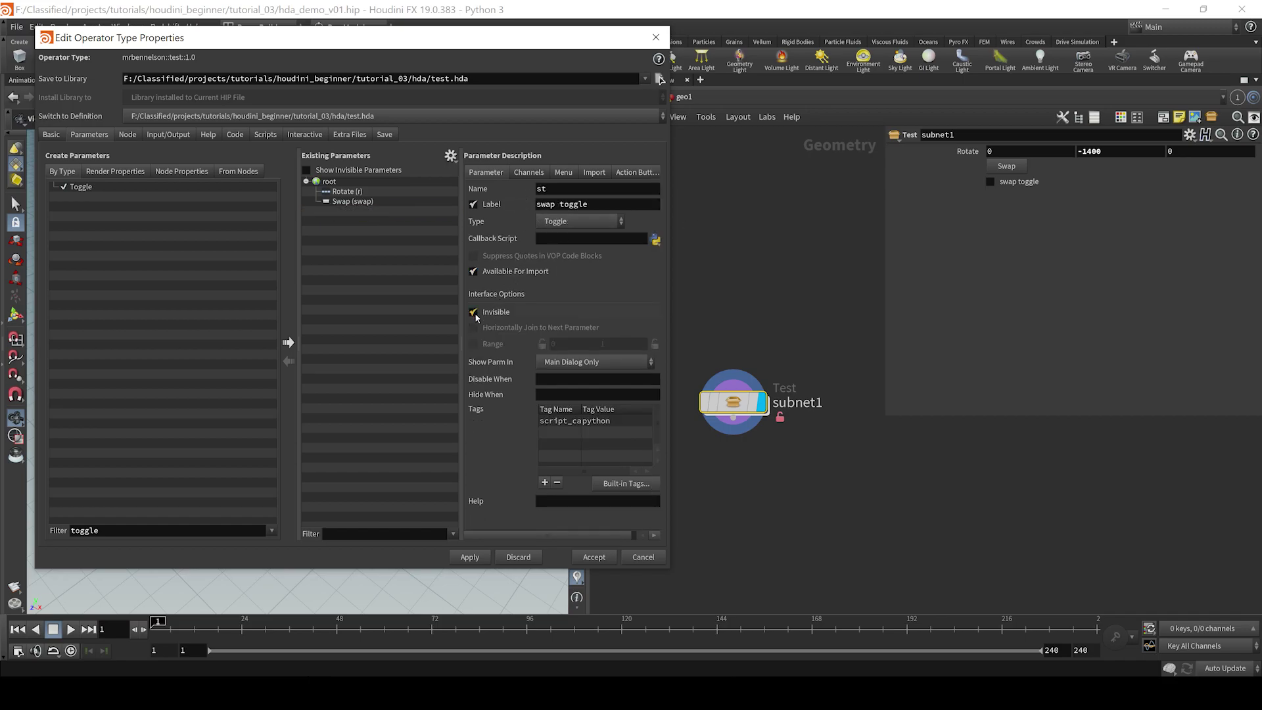
{"action": "left_click", "coordinate": [469, 557]}
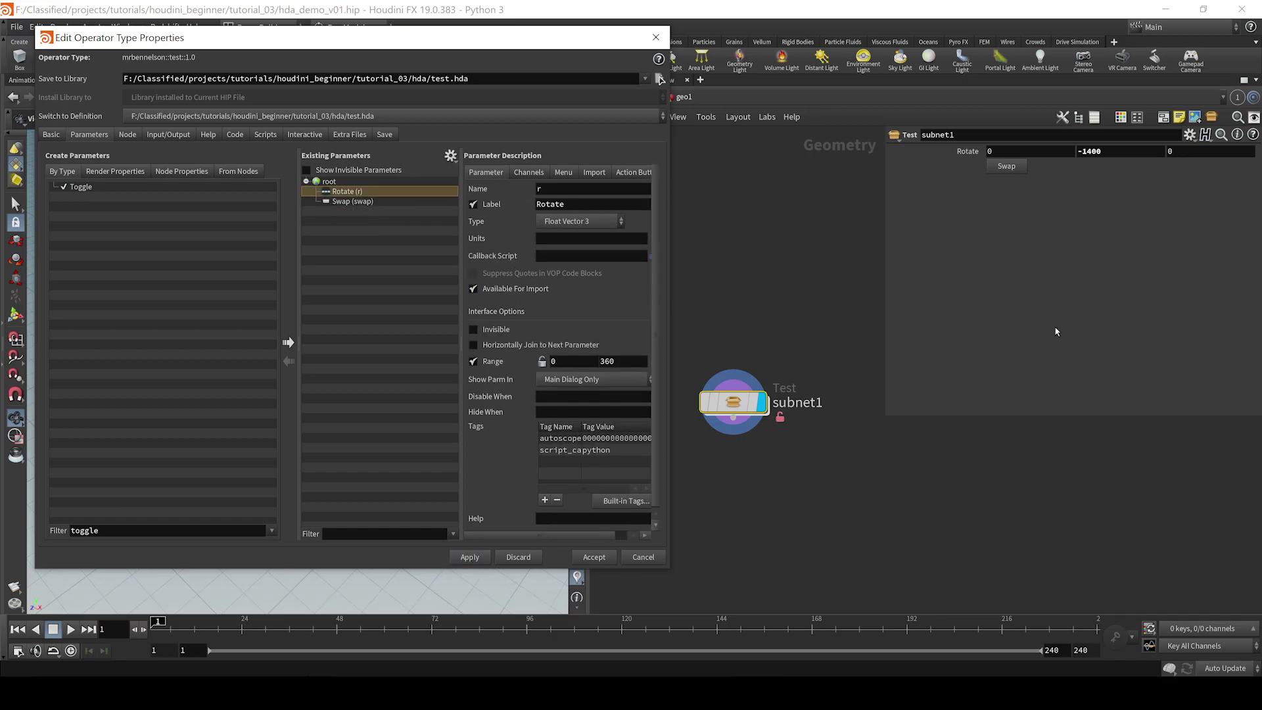
{"action": "left_click", "coordinate": [892, 468]}
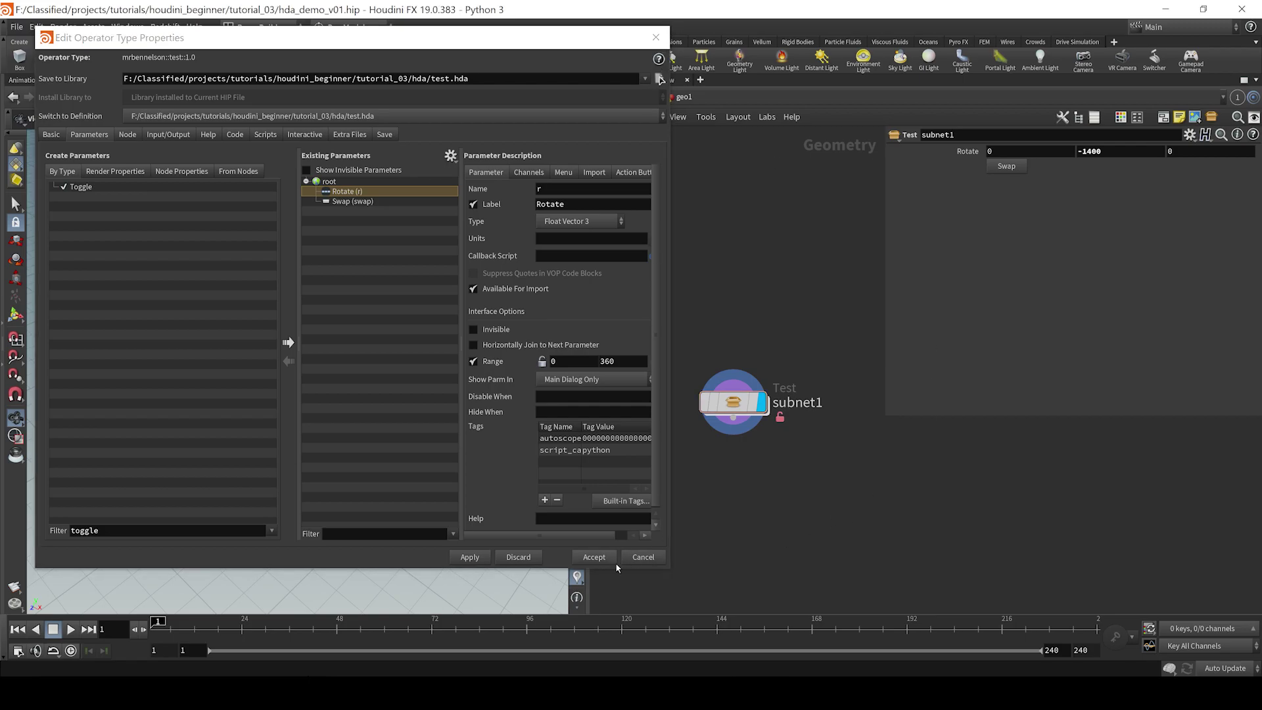
{"action": "left_click", "coordinate": [655, 37]}
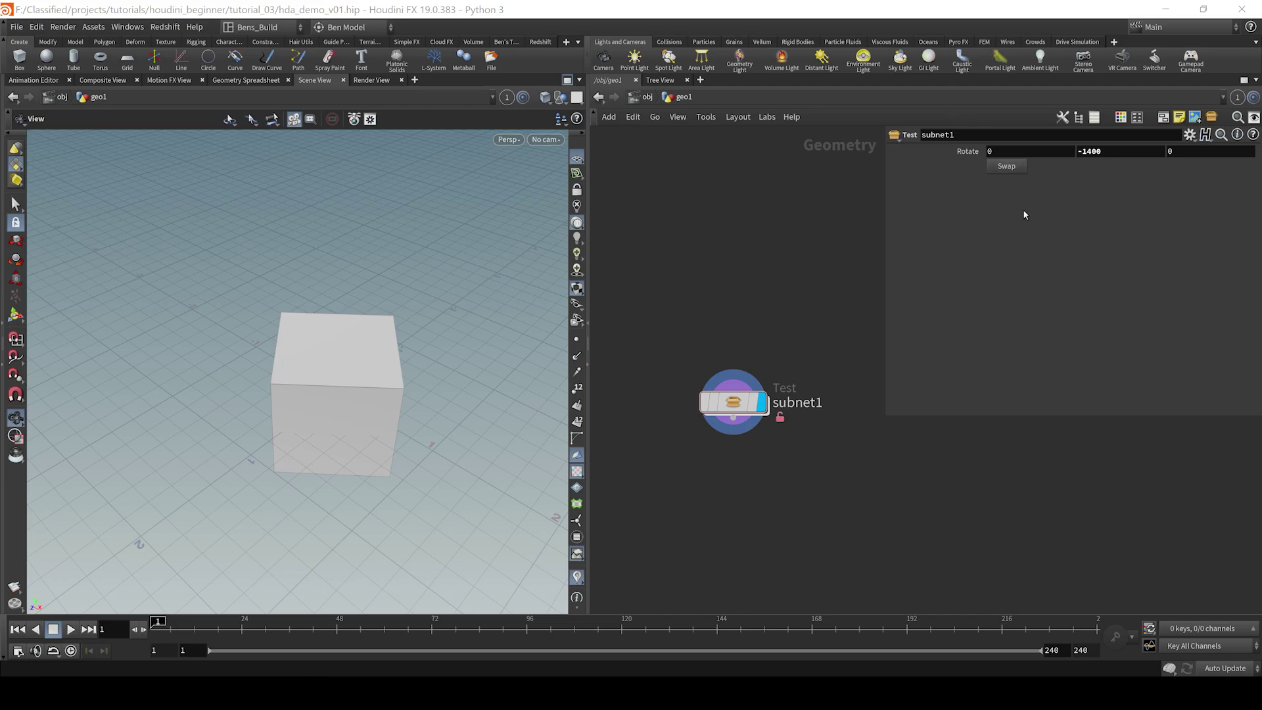
Reopen subnet1's Type Properties and widen the dialog.
{"action": "right_click", "coordinate": [733, 398]}
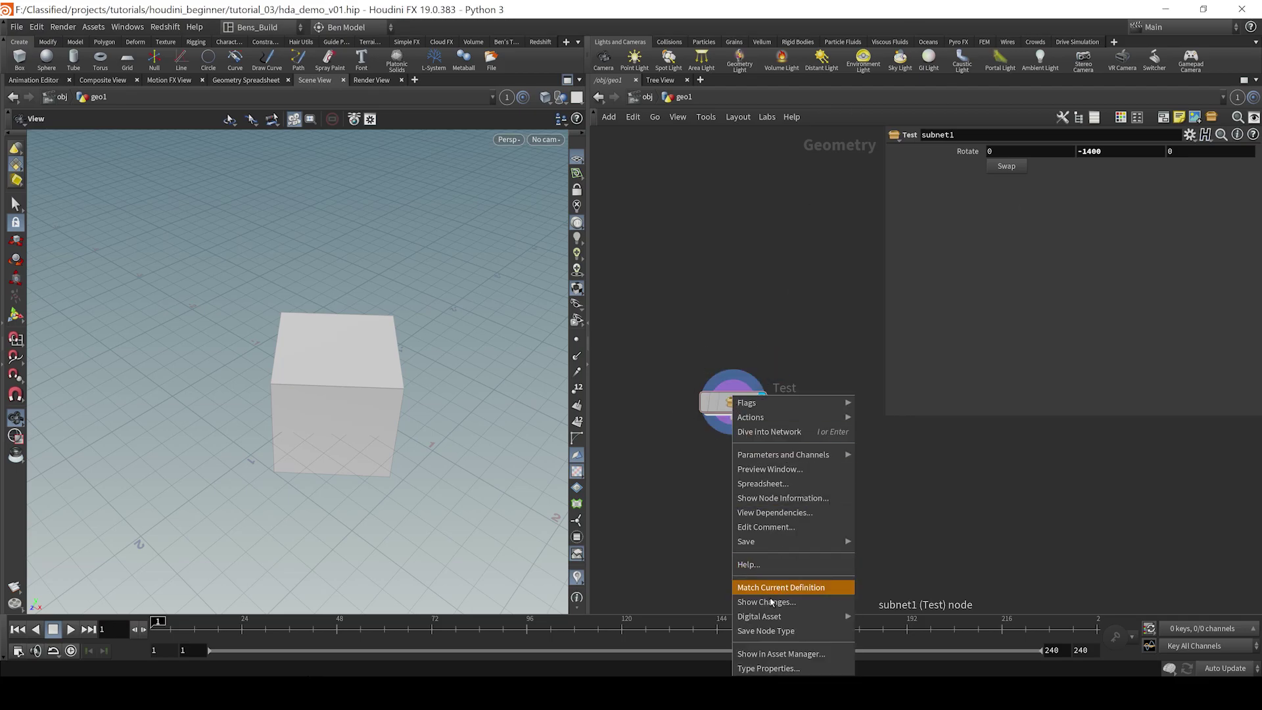
{"action": "left_click", "coordinate": [787, 668]}
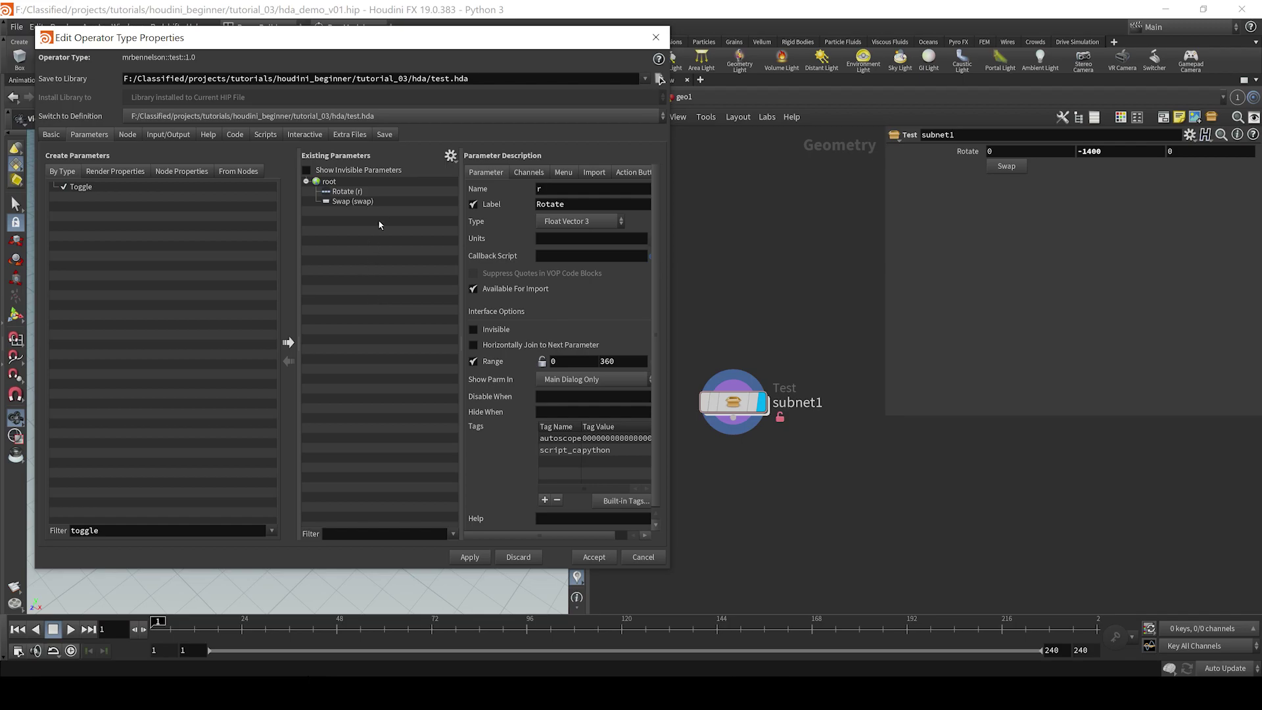
{"action": "mouse_move", "coordinate": [671, 284]}
{"action": "left_mouse_down"}
{"action": "mouse_move", "coordinate": [820, 286]}
{"action": "mouse_move", "coordinate": [715, 294]}
{"action": "left_mouse_up"}
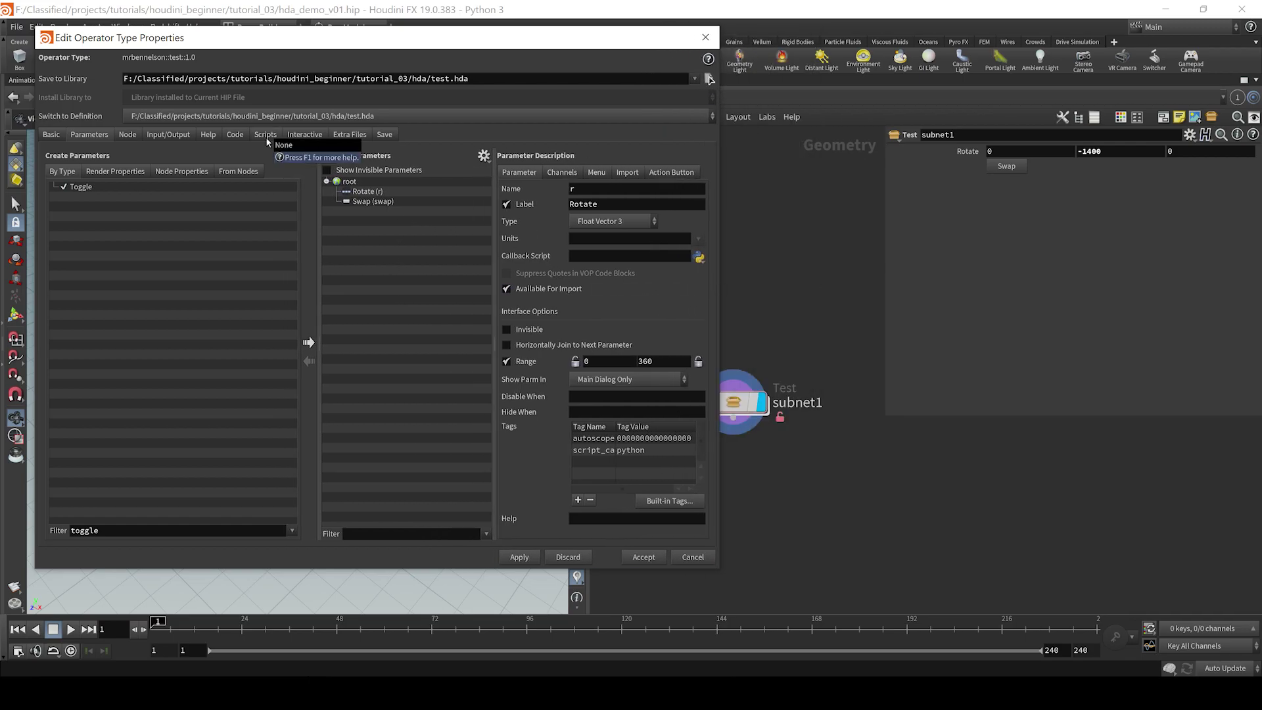
Add a PythonModule defining test(kwargs, myHda) that prints 'hello world', and apply.
{"action": "left_click", "coordinate": [267, 135]}
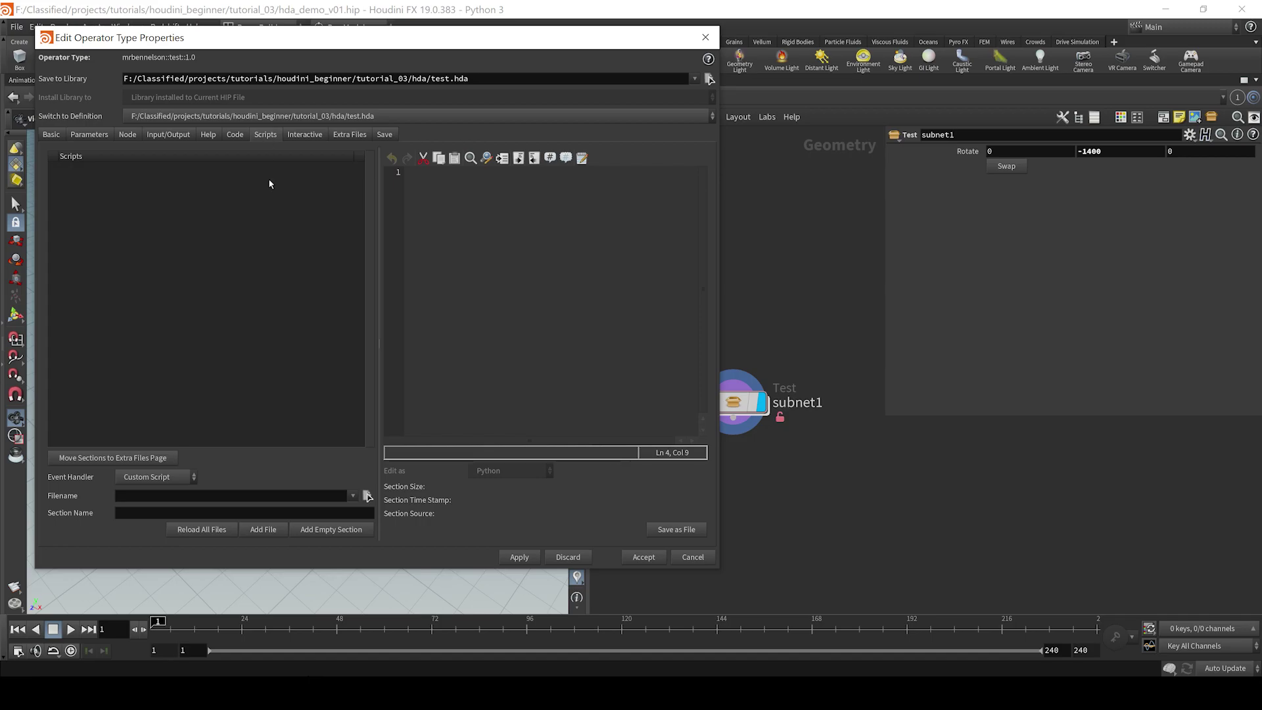
{"action": "left_click", "coordinate": [138, 478]}
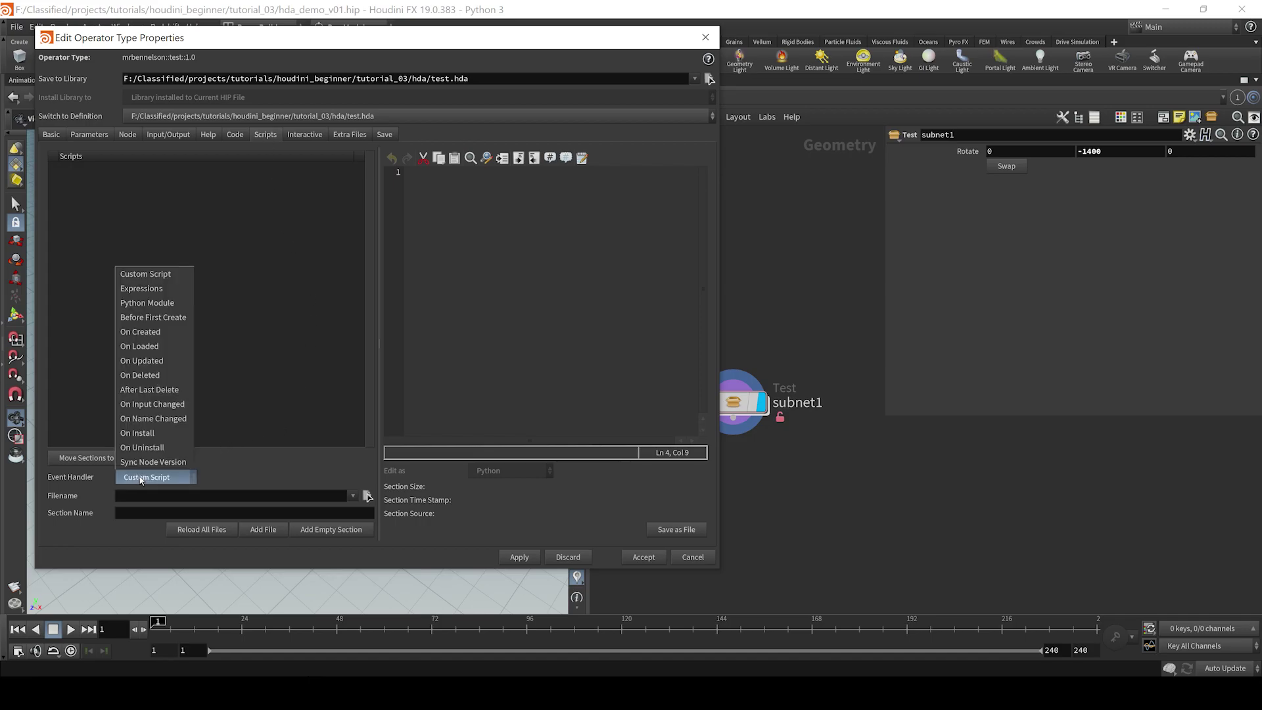
{"action": "left_click", "coordinate": [145, 304]}
{"action": "left_click", "coordinate": [441, 249]}
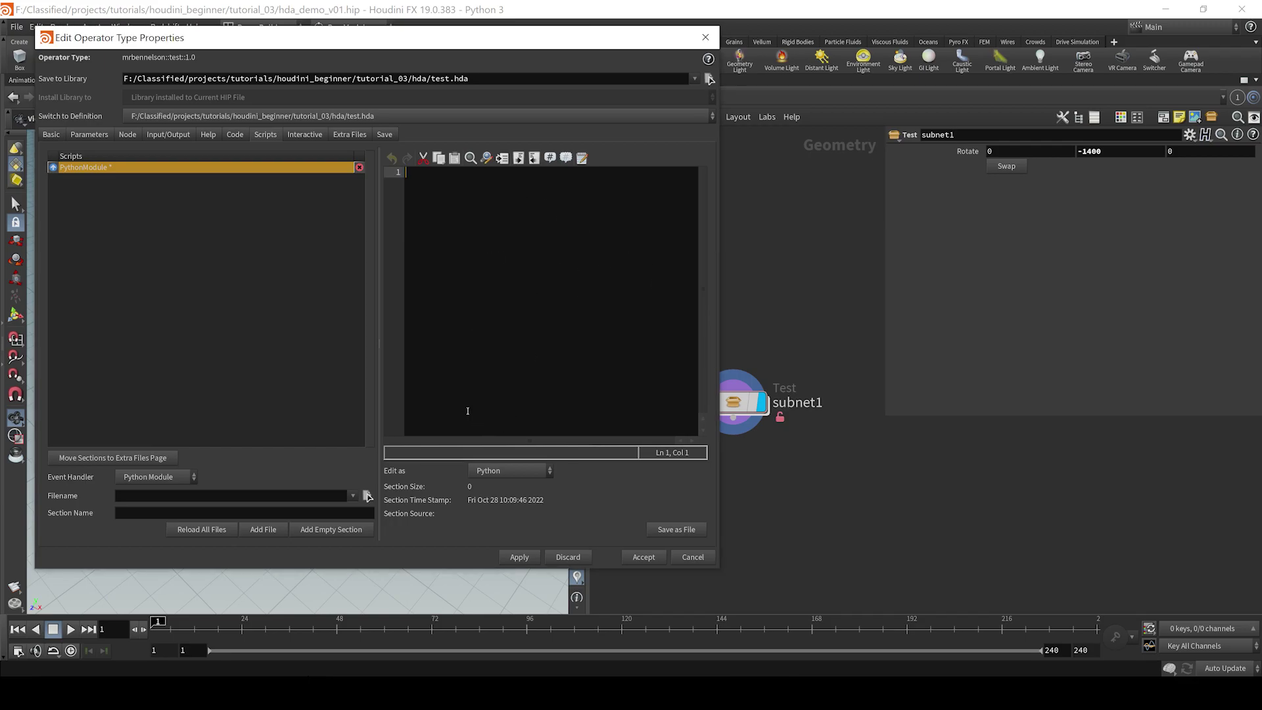
{"action": "type", "text": "w"}
{"action": "key", "text": "BackSpace"}
{"action": "type", "text": "def"}
{"action": "type", "text": " test"}
{"action": "type", "text": "("}
{"action": "type", "text": "kwa"}
{"action": "type", "text": "rgs"}
{"action": "type", "text": ","}
{"action": "type", "text": "mh"}
{"action": "type", "text": "H"}
{"action": "type", "text": "da)"}
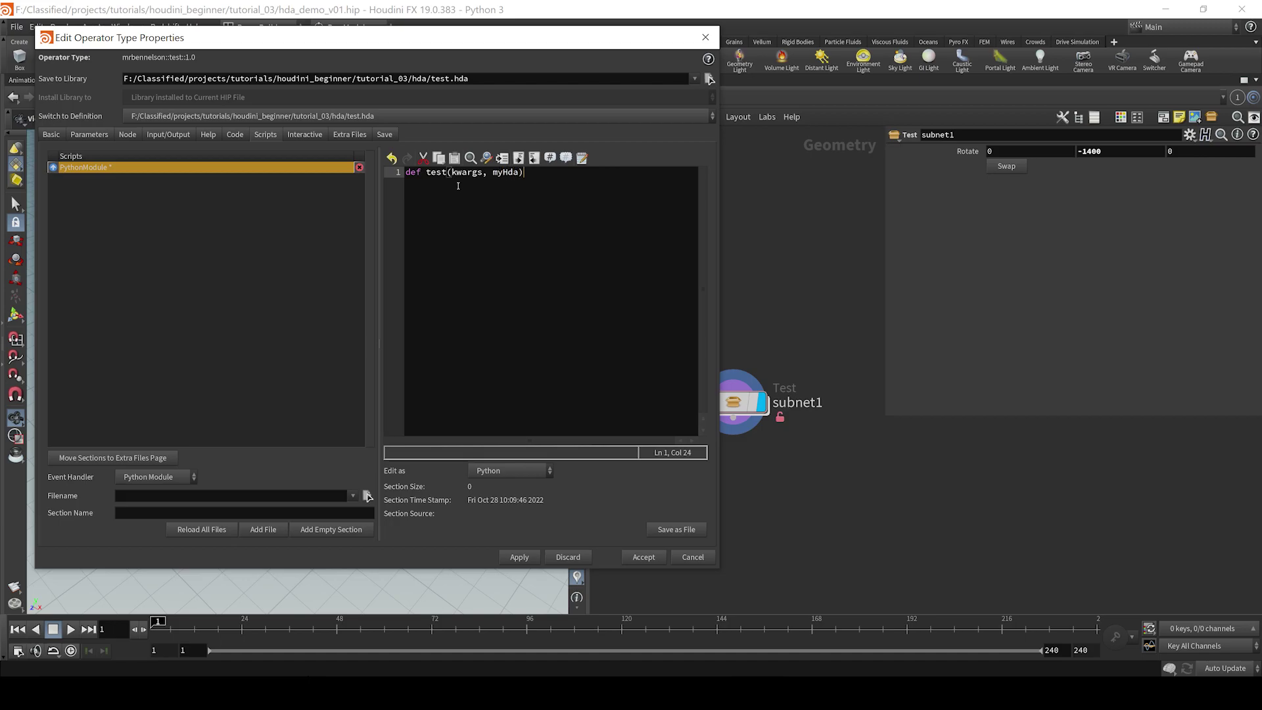
{"action": "type", "text": ":"}
{"action": "key", "text": "Return"}
{"action": "type", "text": "print(\""}
{"action": "type", "text": "hello wor"}
{"action": "type", "text": "ld\""}
{"action": "type", "text": ")"}
{"action": "left_click", "coordinate": [519, 556]}
{"action": "left_click", "coordinate": [1005, 166]}
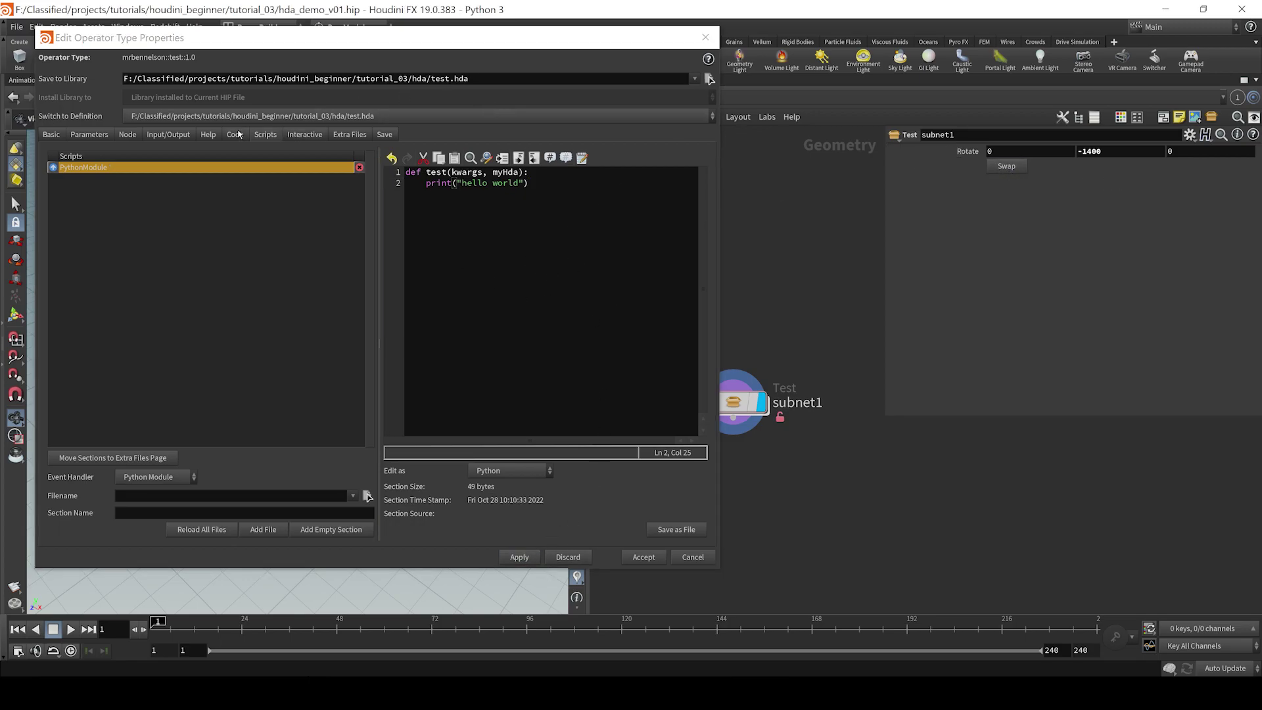
Start the Swap button's Callback Script as hou.pwd().hm() and review the PythonModule code.
{"action": "left_click", "coordinate": [90, 135]}
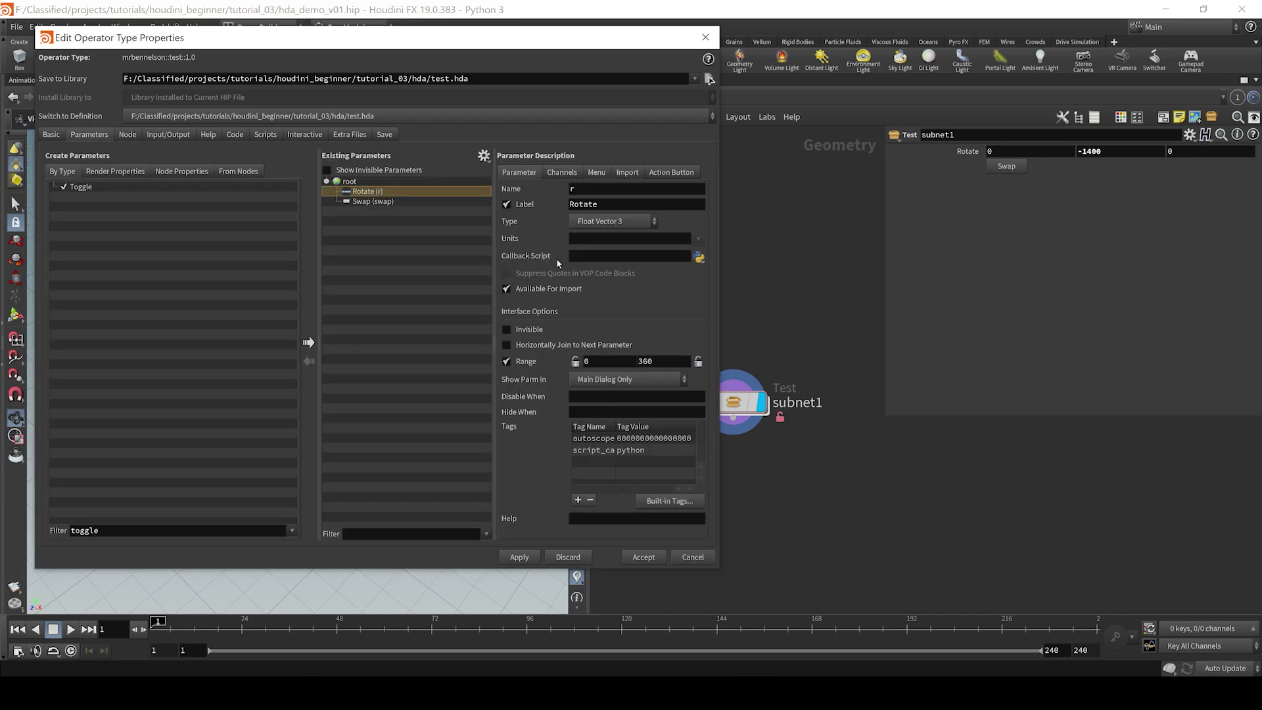
{"action": "left_click", "coordinate": [416, 202]}
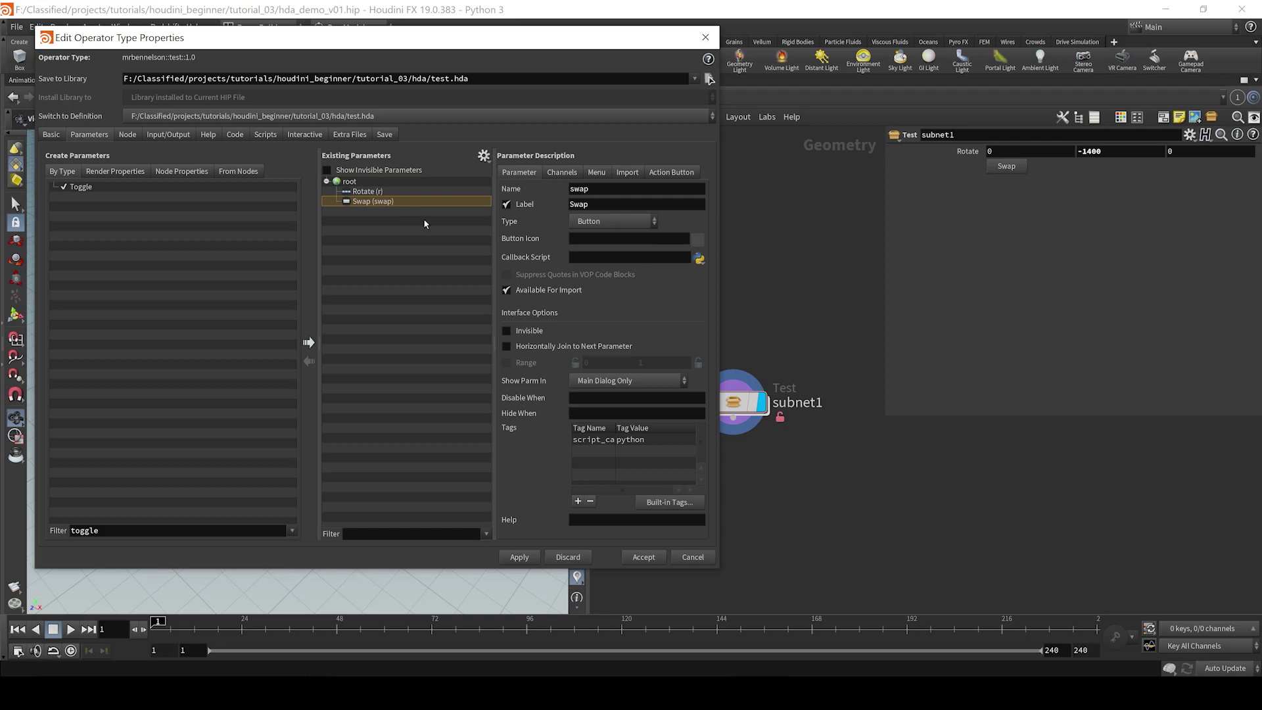
{"action": "left_click", "coordinate": [604, 261]}
{"action": "type", "text": "hou."}
{"action": "type", "text": "pwd("}
{"action": "type", "text": ")"}
{"action": "left_click_drag", "start_coordinate": [645, 262], "coordinate": [546, 257]}
{"action": "mouse_move", "coordinate": [745, 403]}
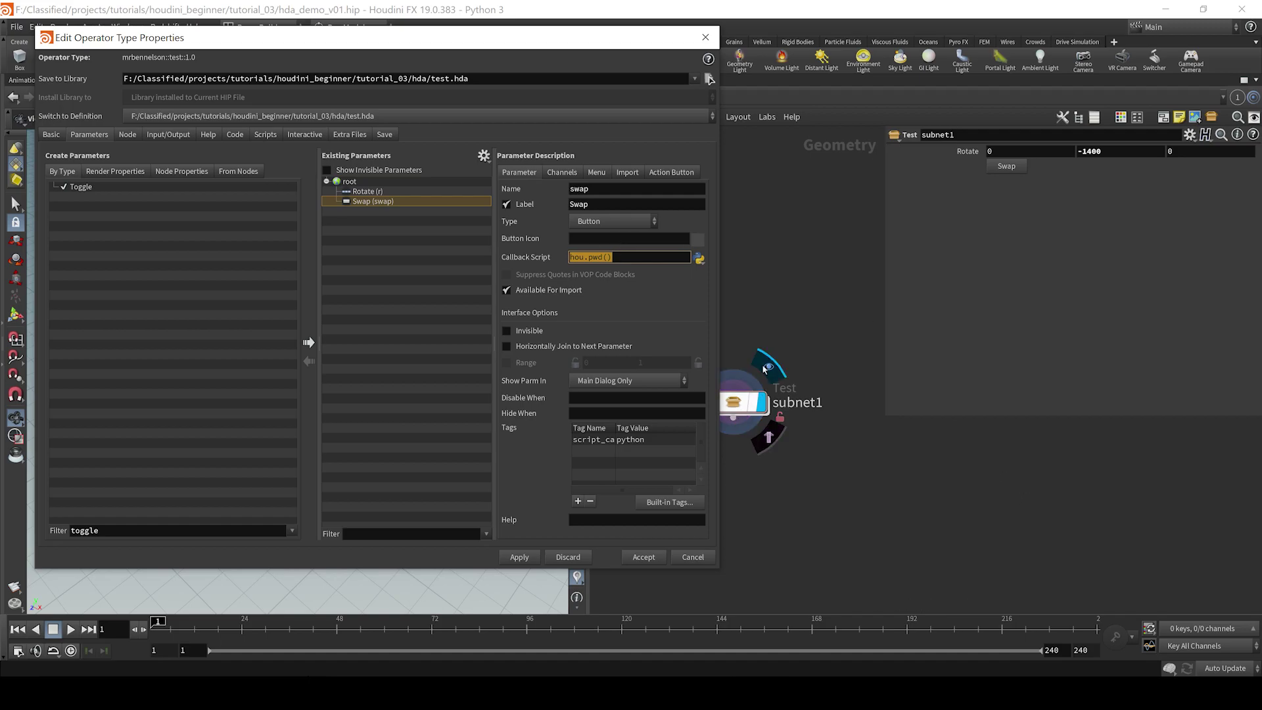
{"action": "left_click", "coordinate": [634, 256]}
{"action": "type", "text": "hm"}
{"action": "type", "text": "()"}
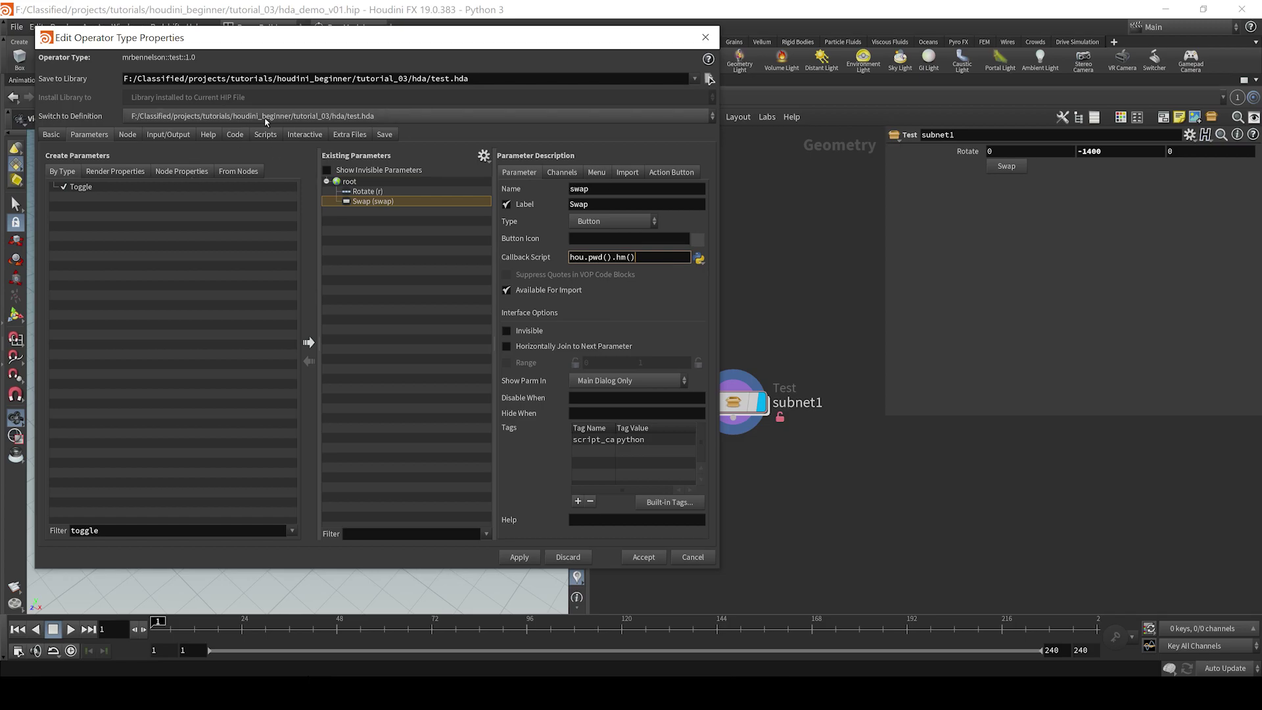
{"action": "left_click", "coordinate": [267, 134]}
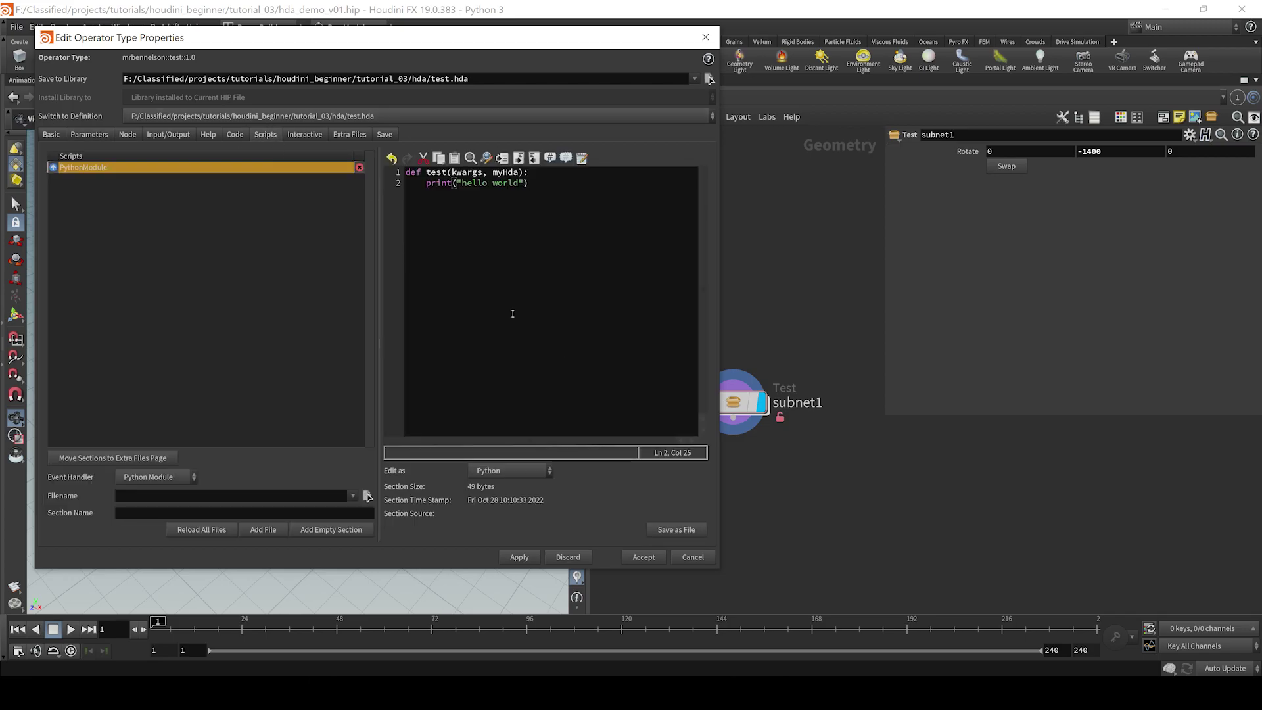
Complete the Swap callback as hou.pwd().hm().test(kwargs, hou.pwd()).
{"action": "left_click", "coordinate": [89, 134]}
{"action": "left_click", "coordinate": [665, 261]}
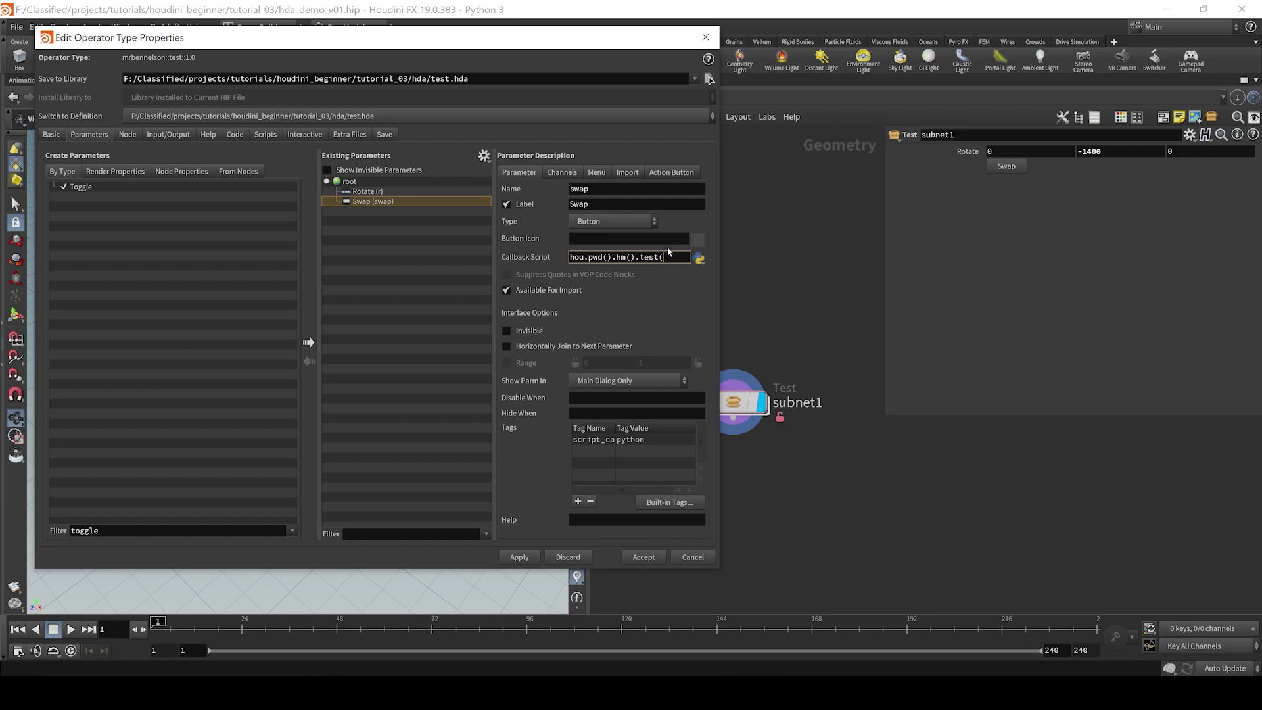
{"action": "type", "text": "kwargs"}
{"action": "type", "text": ", "}
{"action": "type", "text": "hou."}
{"action": "type", "text": "pwd())"}
{"action": "left_click_drag", "start_coordinate": [689, 258], "coordinate": [644, 259]}
{"action": "left_click_drag", "start_coordinate": [759, 399], "coordinate": [828, 452]}
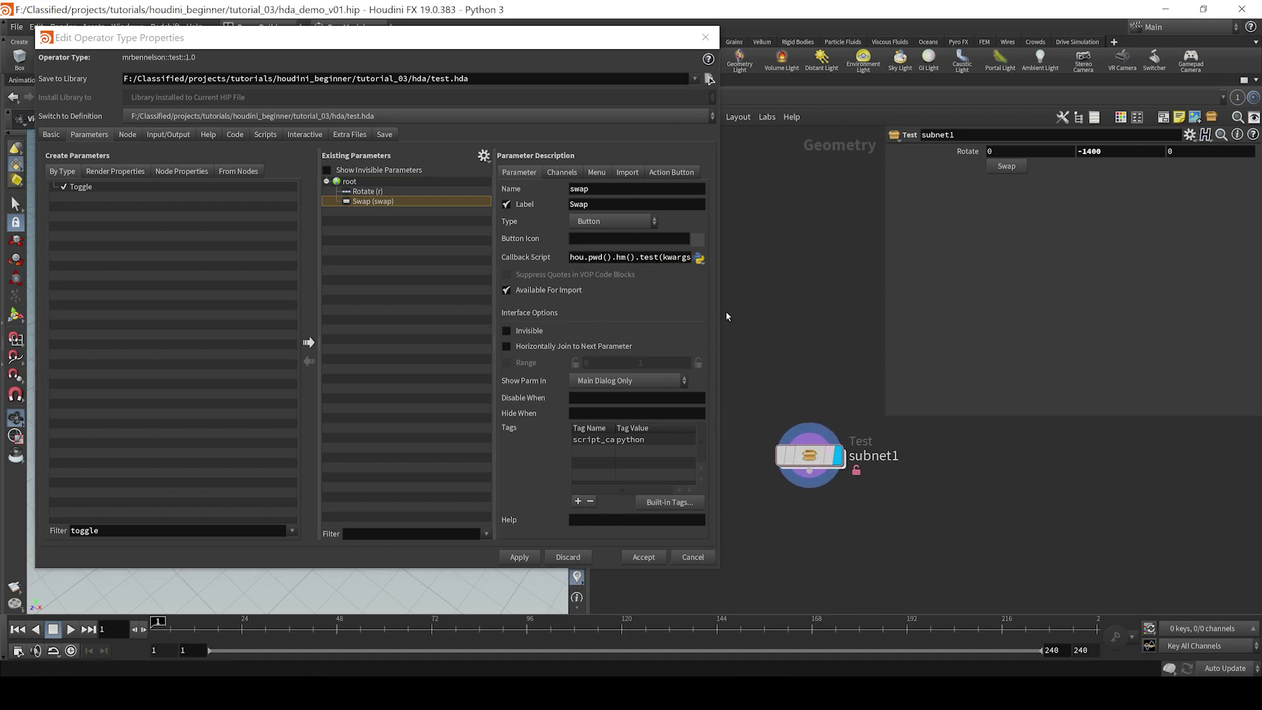
{"action": "mouse_move", "coordinate": [720, 321]}
{"action": "left_mouse_down"}
{"action": "mouse_move", "coordinate": [993, 321]}
{"action": "mouse_move", "coordinate": [973, 323]}
{"action": "left_mouse_up"}
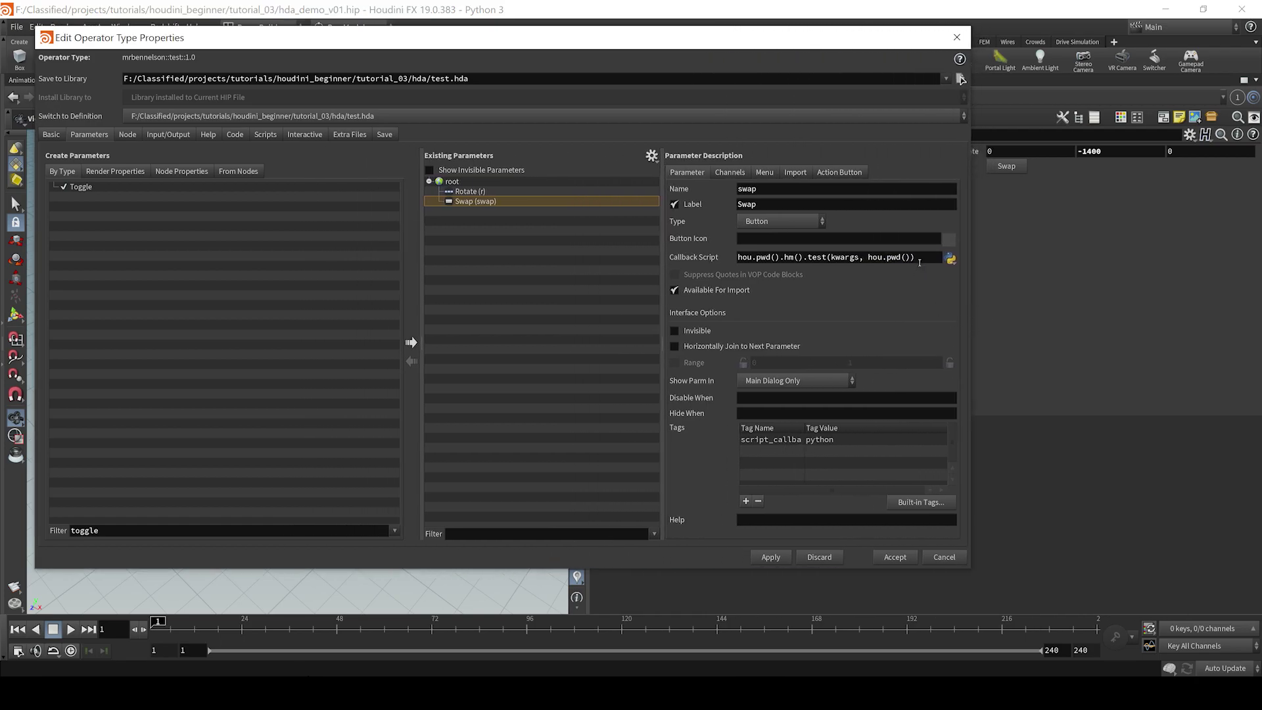
{"action": "left_click", "coordinate": [809, 257]}
Highlight the module access and test call, apply, and review the test function.
{"action": "left_click_drag", "start_coordinate": [804, 257], "coordinate": [735, 257]}
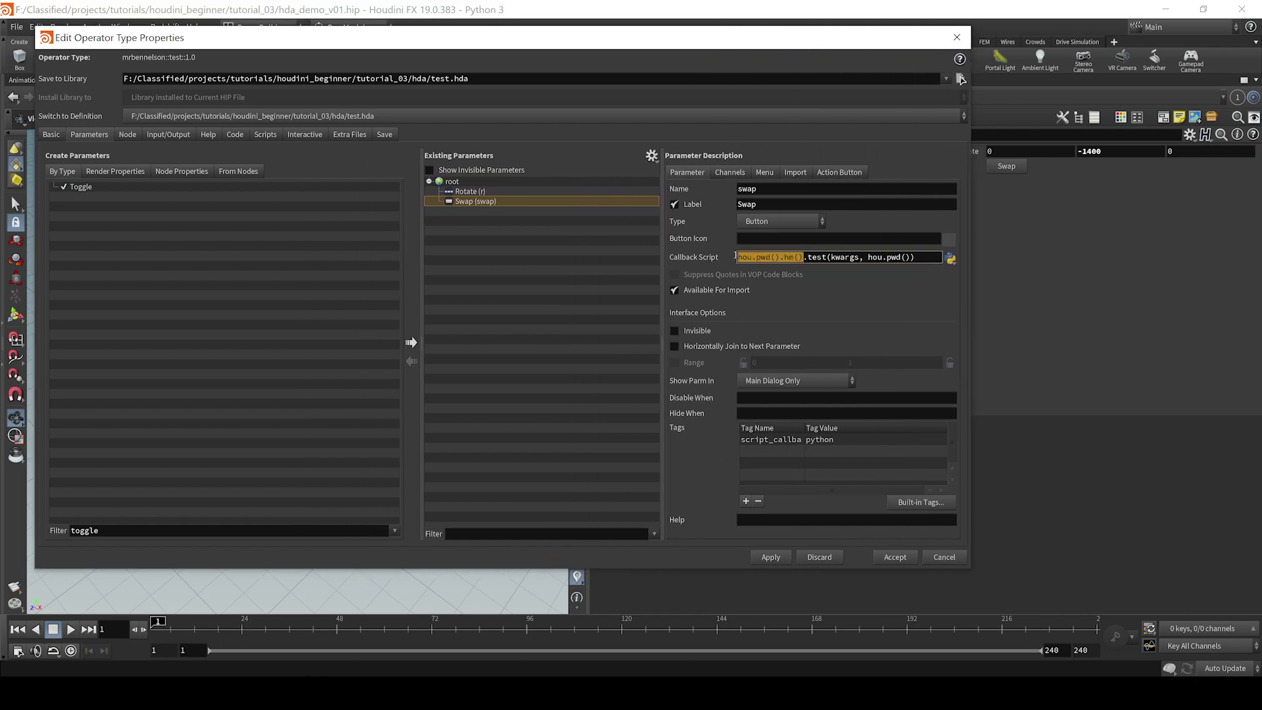
{"action": "left_click_drag", "start_coordinate": [917, 257], "coordinate": [810, 258]}
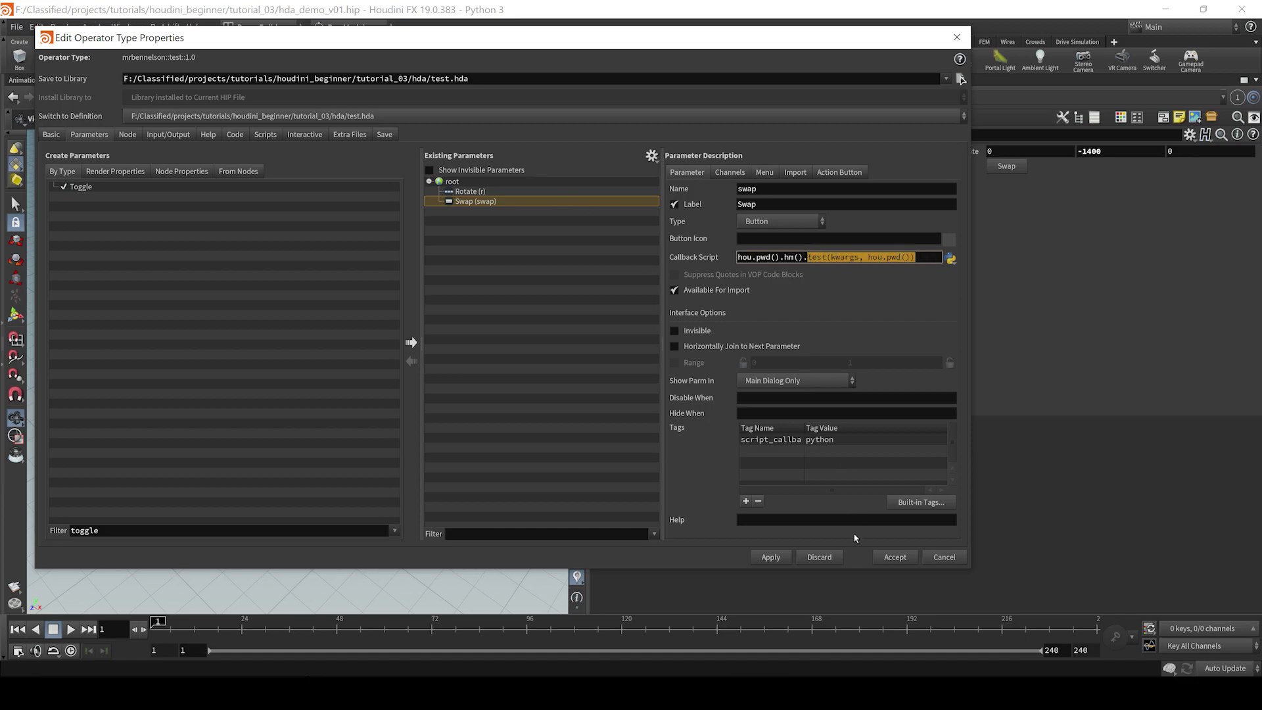
{"action": "left_click", "coordinate": [771, 557]}
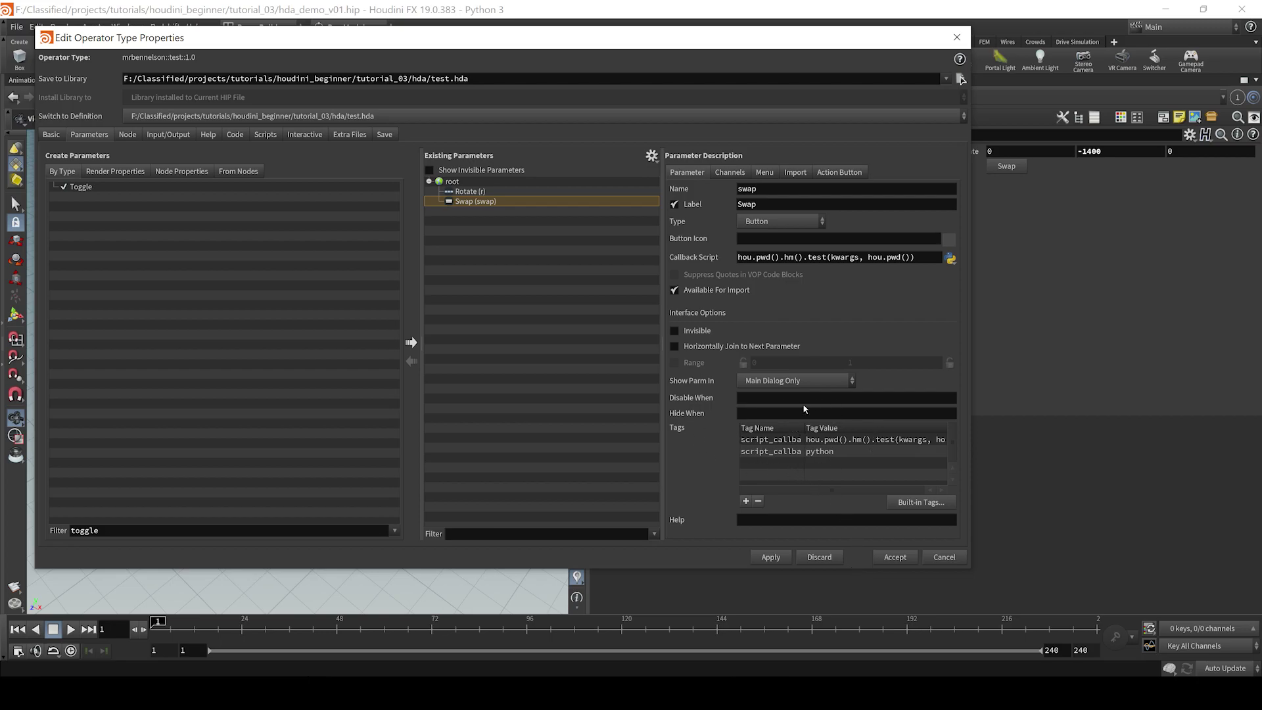
{"action": "left_click", "coordinate": [265, 134]}
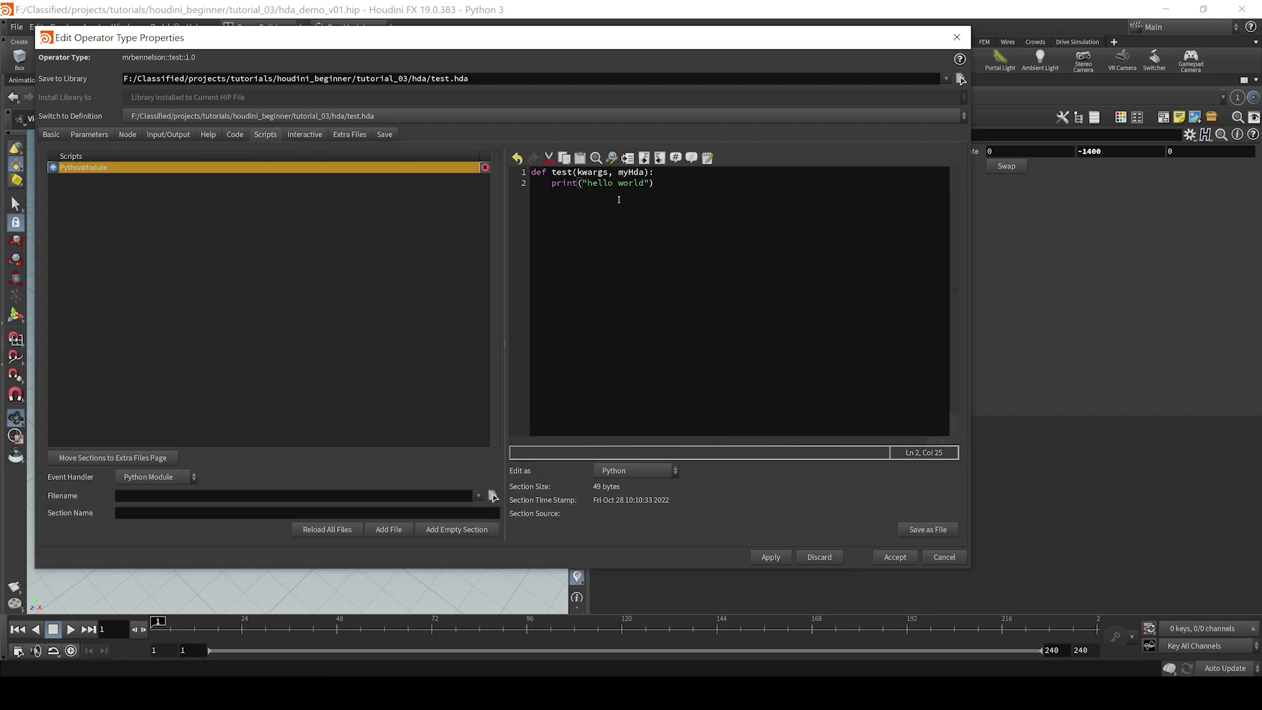
{"action": "left_click_drag", "start_coordinate": [549, 170], "coordinate": [579, 175]}
Accept the changes, clear the console, and press Swap repeatedly to print 'hello world'.
{"action": "left_click", "coordinate": [893, 557]}
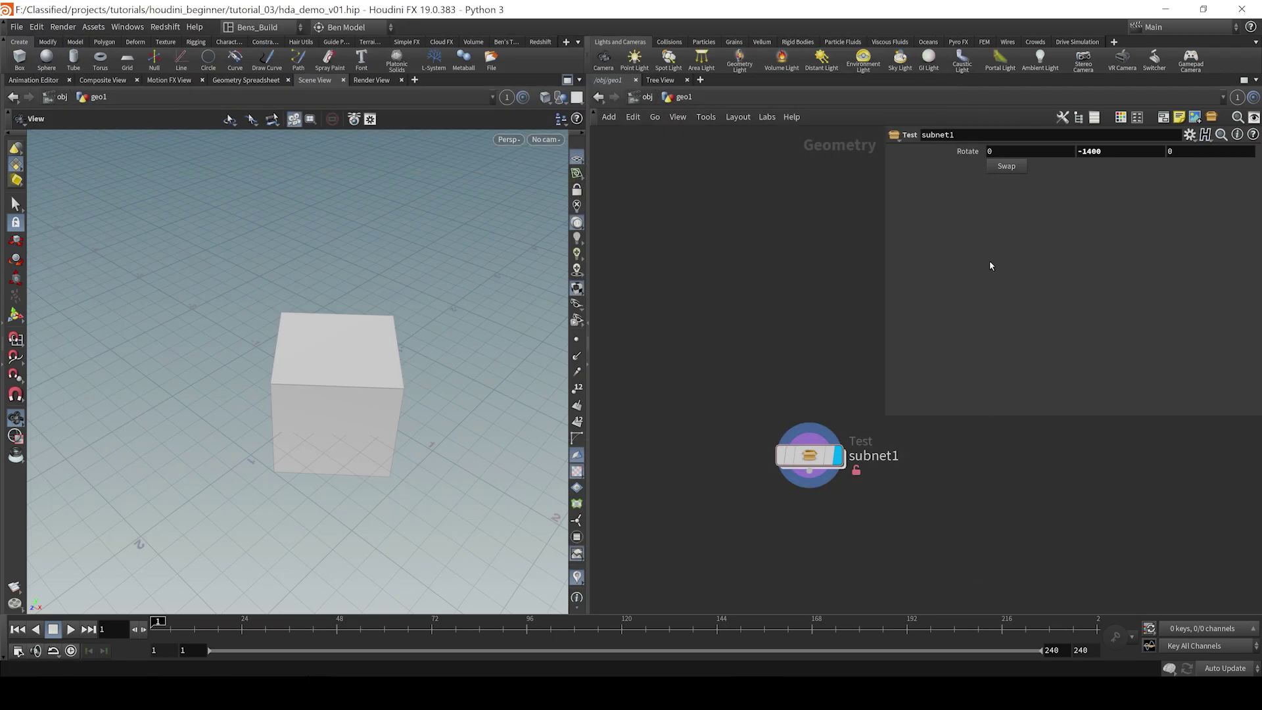
{"action": "left_click", "coordinate": [1009, 170]}
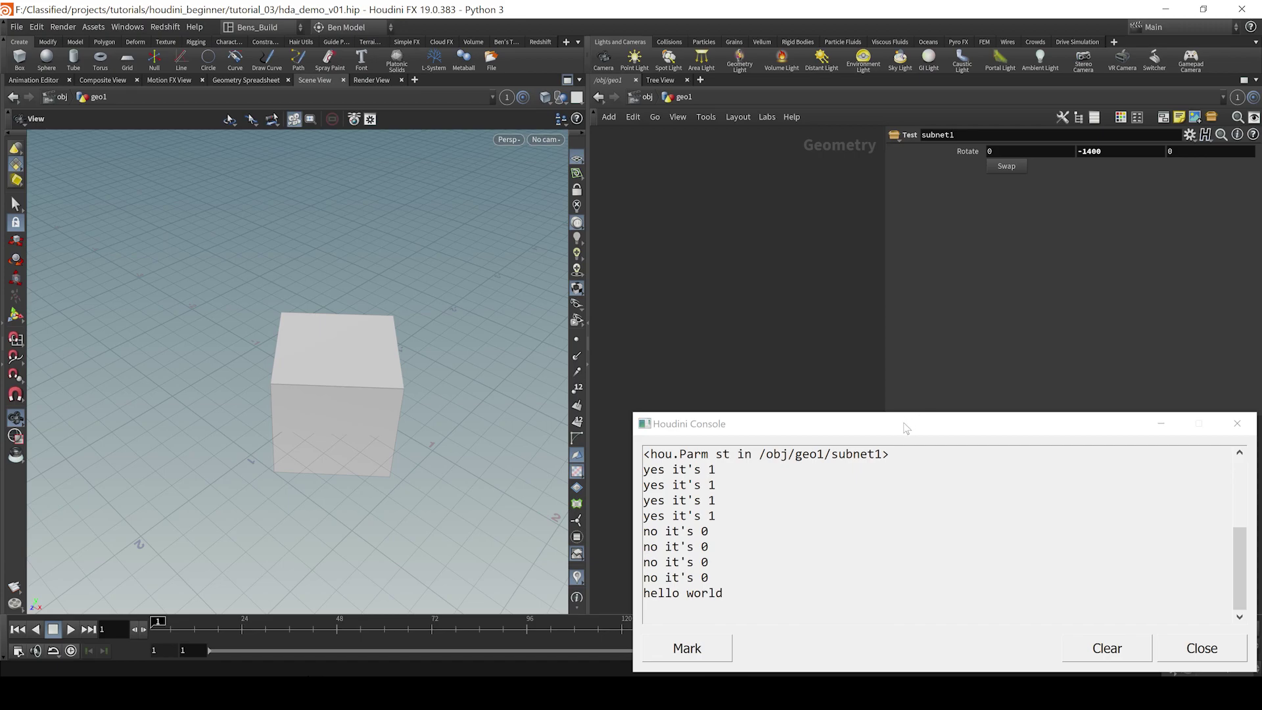
{"action": "left_click_drag", "start_coordinate": [911, 422], "coordinate": [907, 384]}
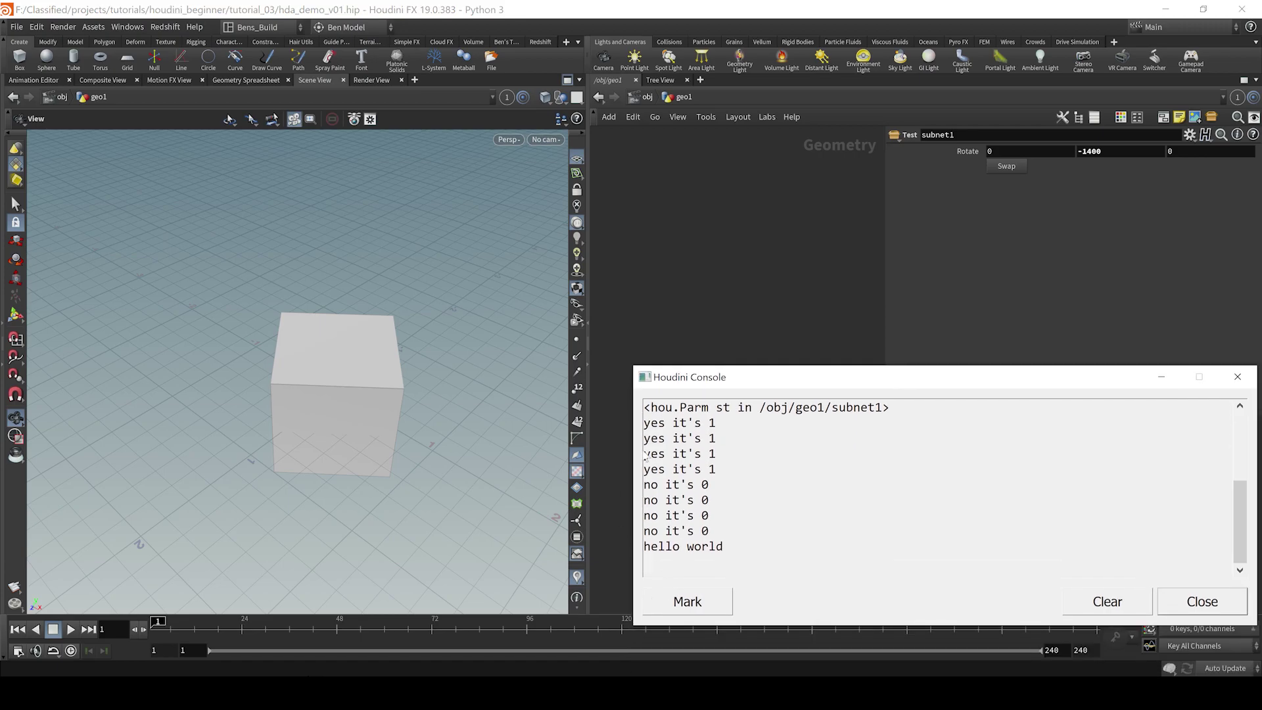
{"action": "left_click", "coordinate": [1134, 603]}
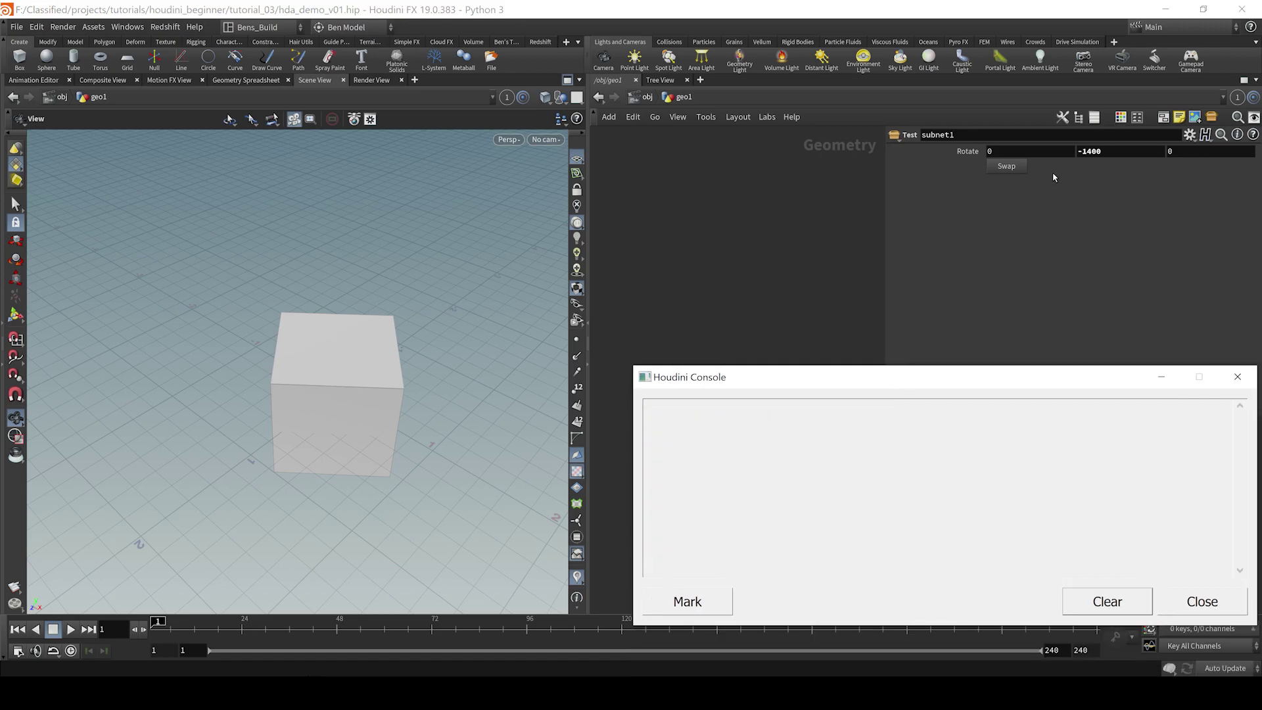
{"action": "left_click", "coordinate": [1015, 171]}
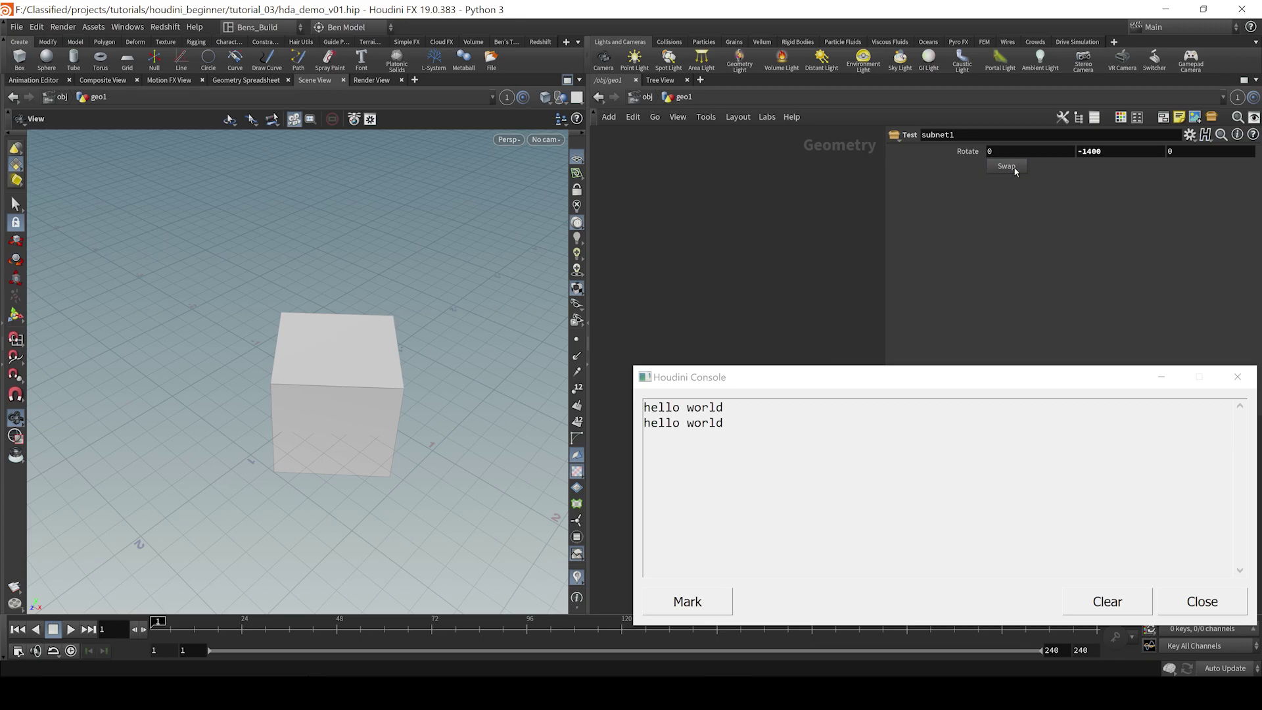
{"action": "left_click", "coordinate": [1015, 169]}
{"action": "left_click", "coordinate": [1016, 171]}
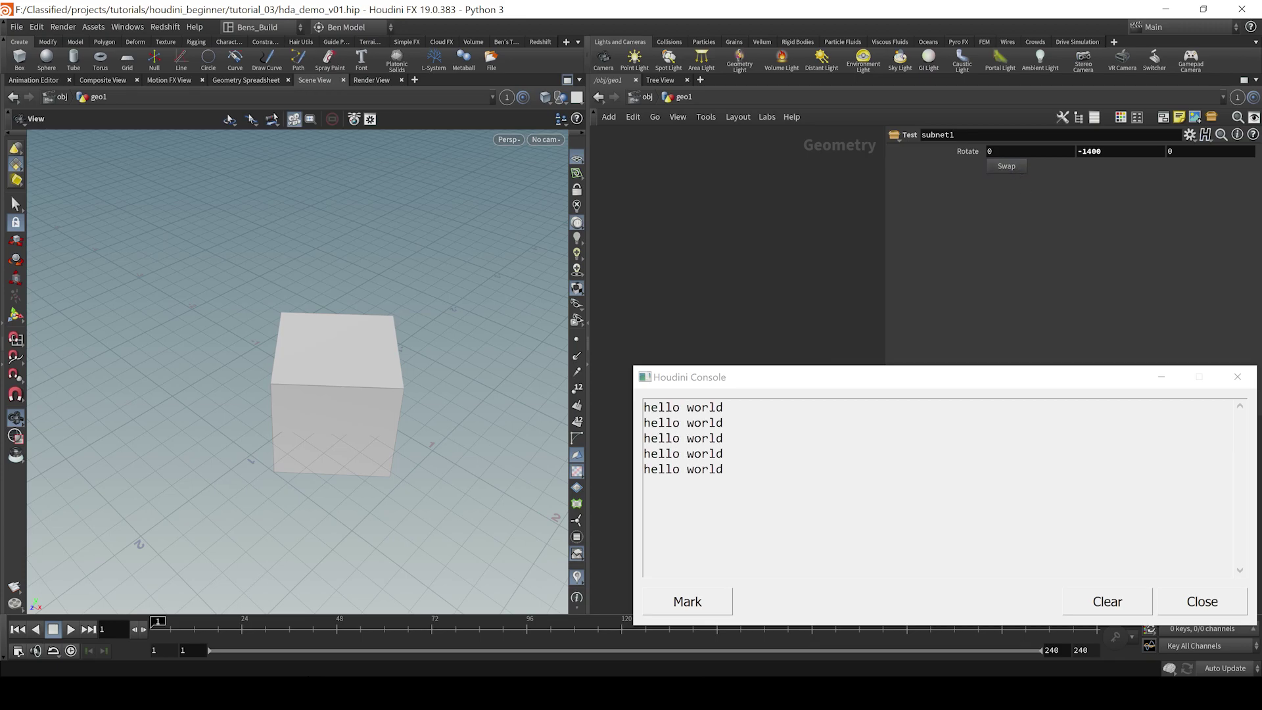
{"action": "left_click", "coordinate": [1225, 611]}
{"action": "mouse_move", "coordinate": [809, 455]}
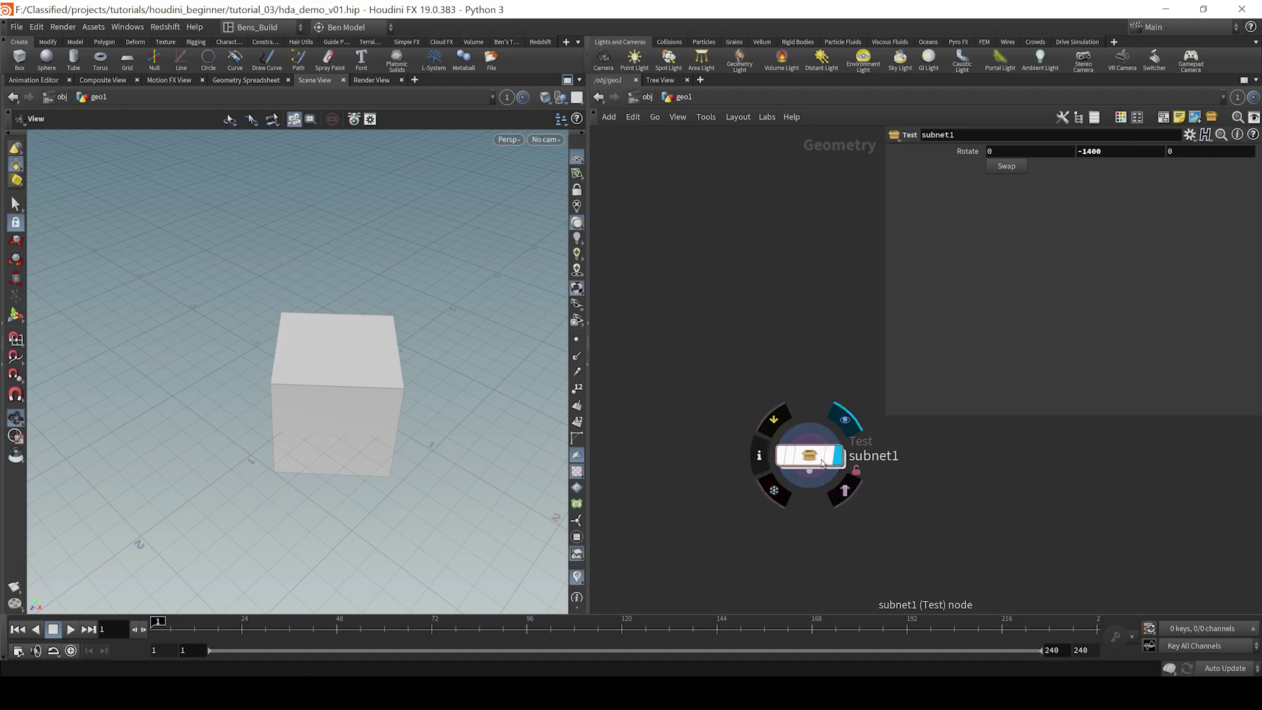
Reopen Type Properties and delete the print("hello world") line from the test function.
{"action": "right_click", "coordinate": [824, 463]}
{"action": "left_click", "coordinate": [859, 669]}
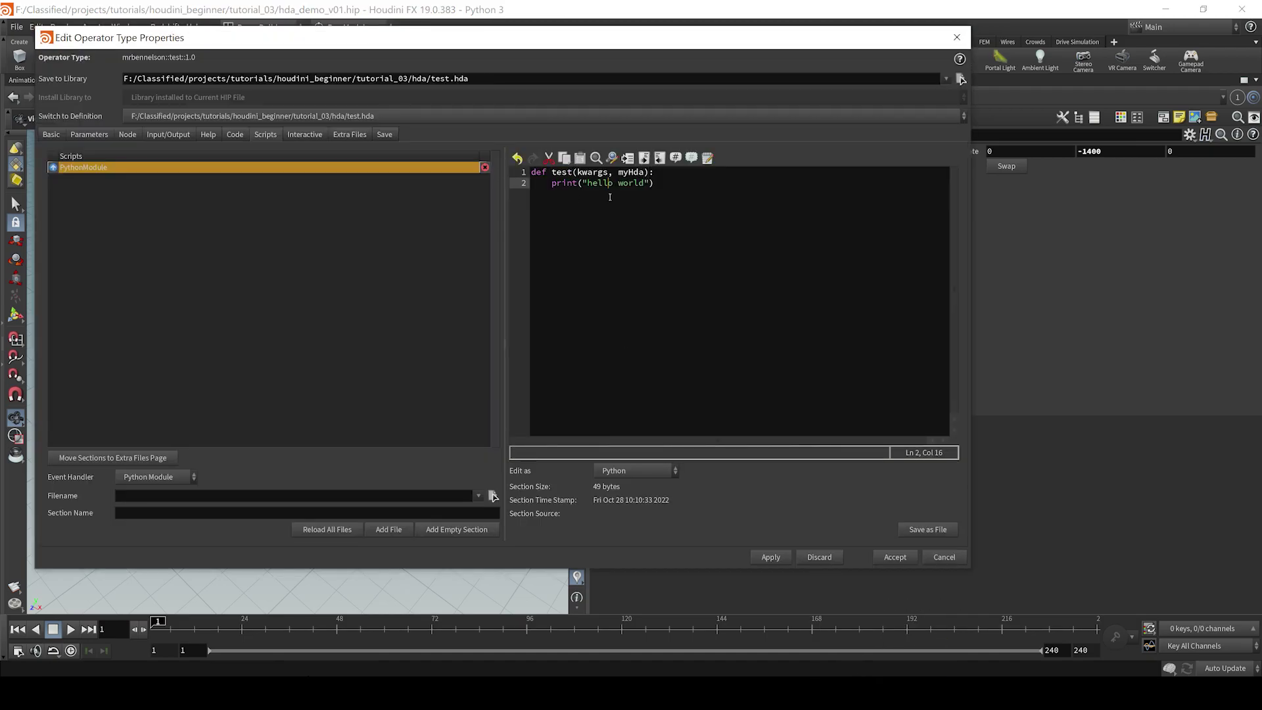
{"action": "left_click_drag", "start_coordinate": [666, 188], "coordinate": [553, 184]}
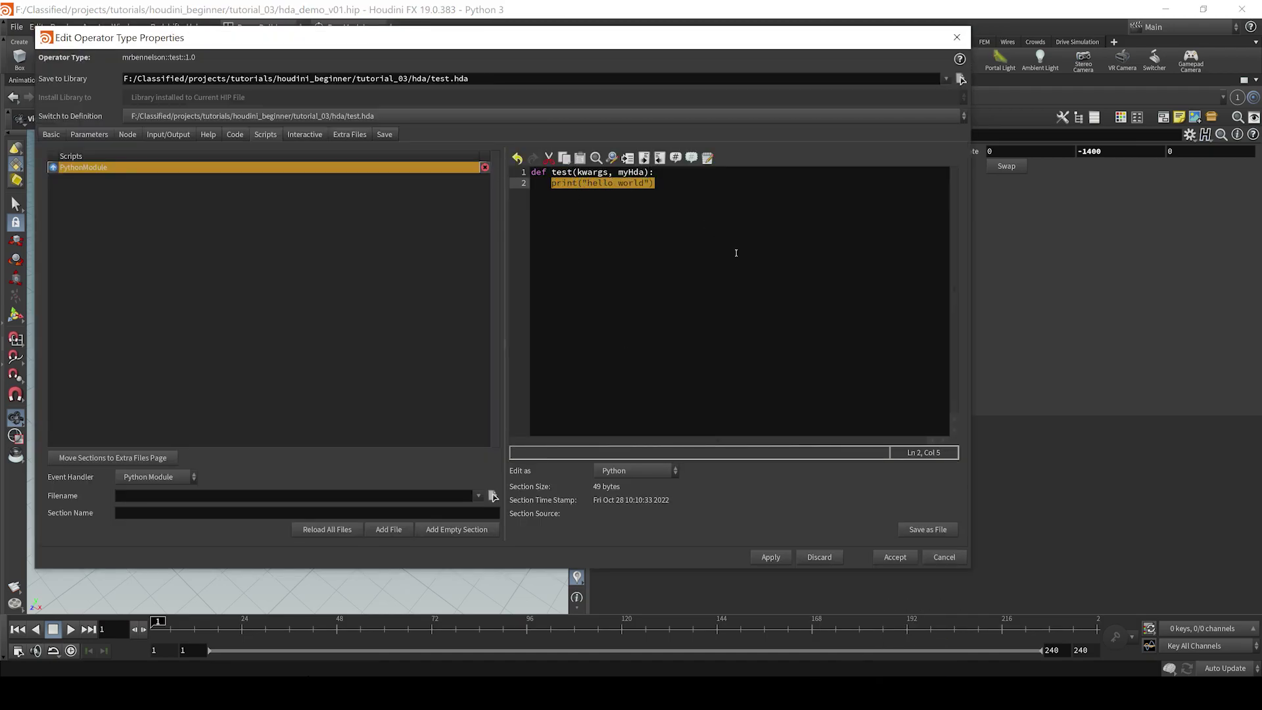
{"action": "key", "text": "Delete"}
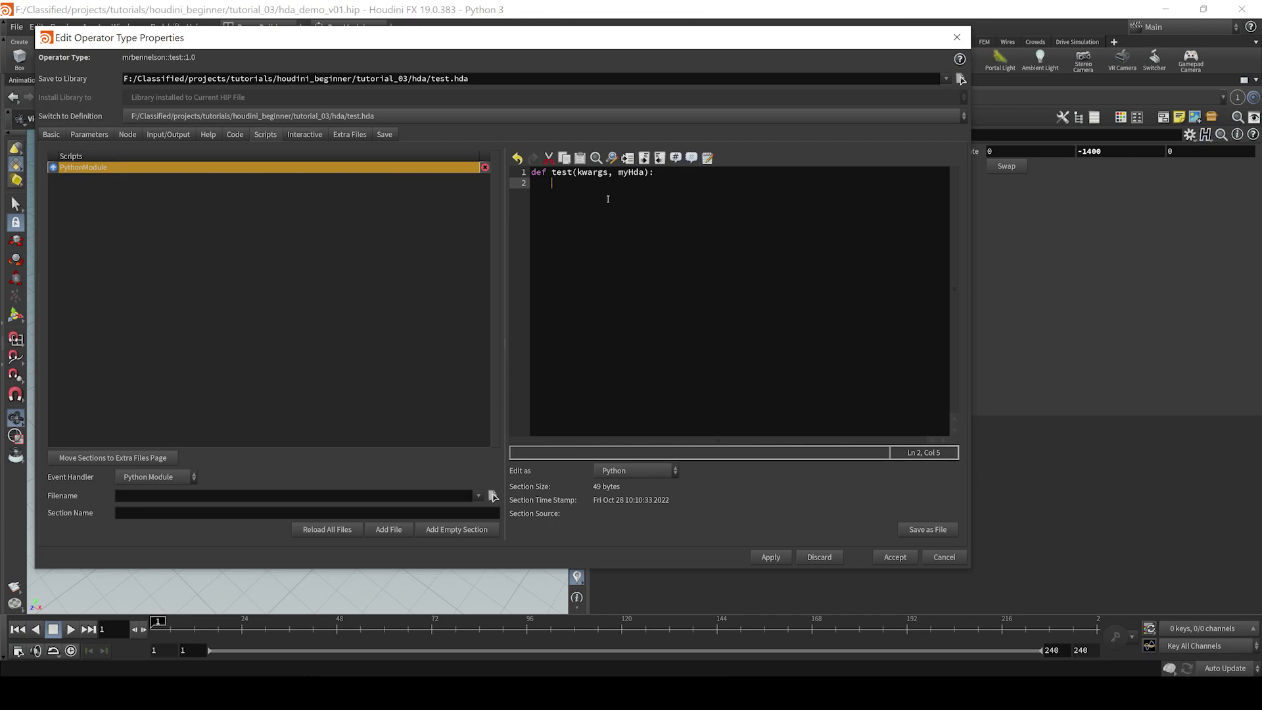
Show hidden parameters to confirm the swap toggle is named st.
{"action": "left_click", "coordinate": [90, 134]}
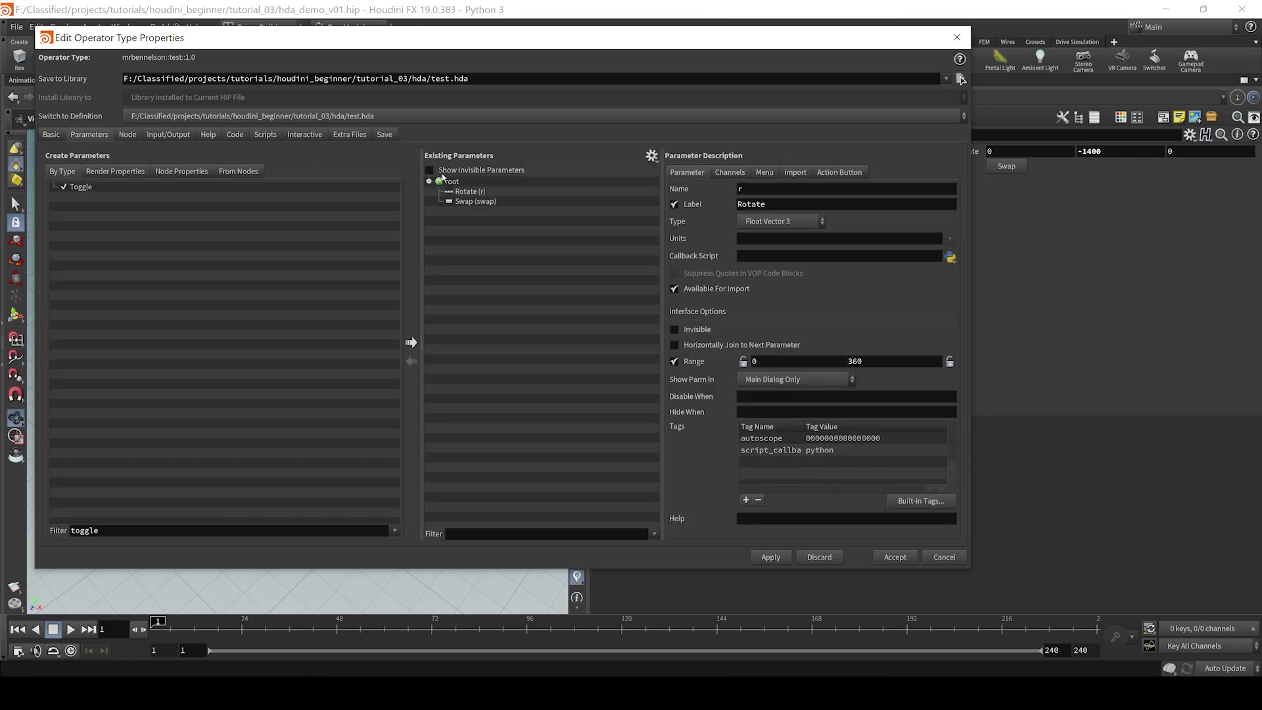
{"action": "left_click", "coordinate": [430, 171]}
{"action": "left_click", "coordinate": [517, 211]}
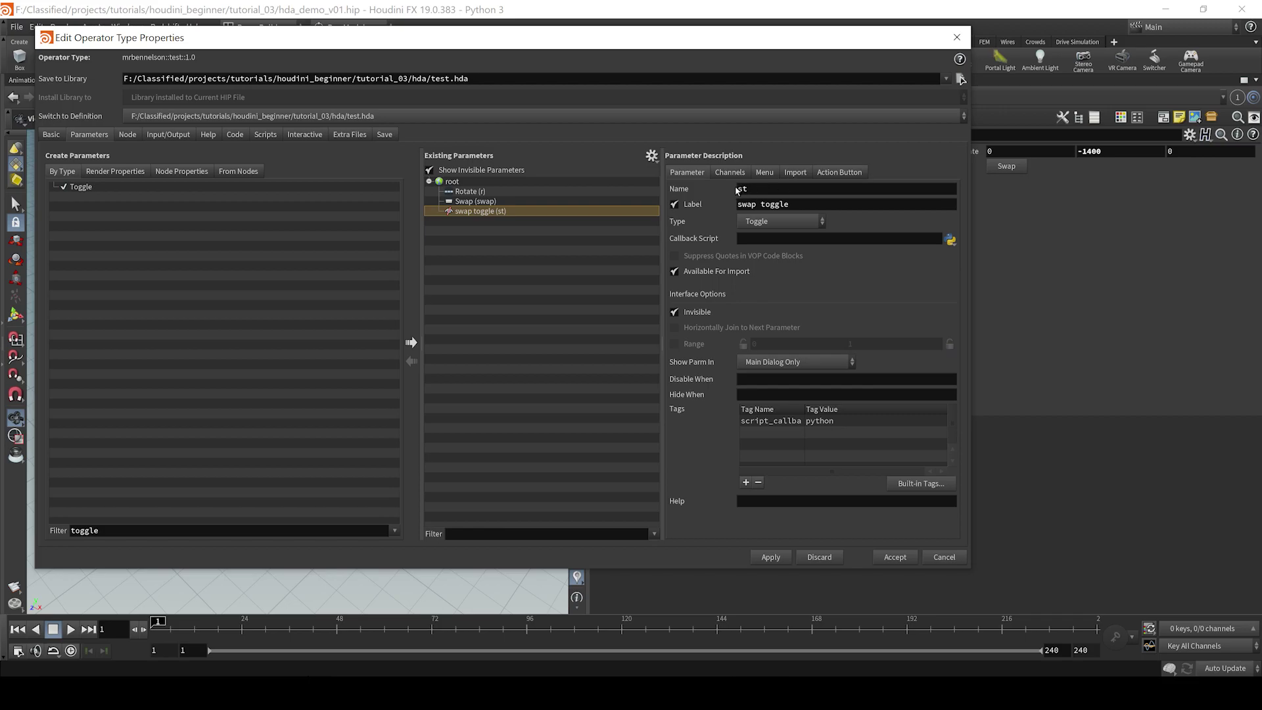
{"action": "double_click", "coordinate": [760, 188]}
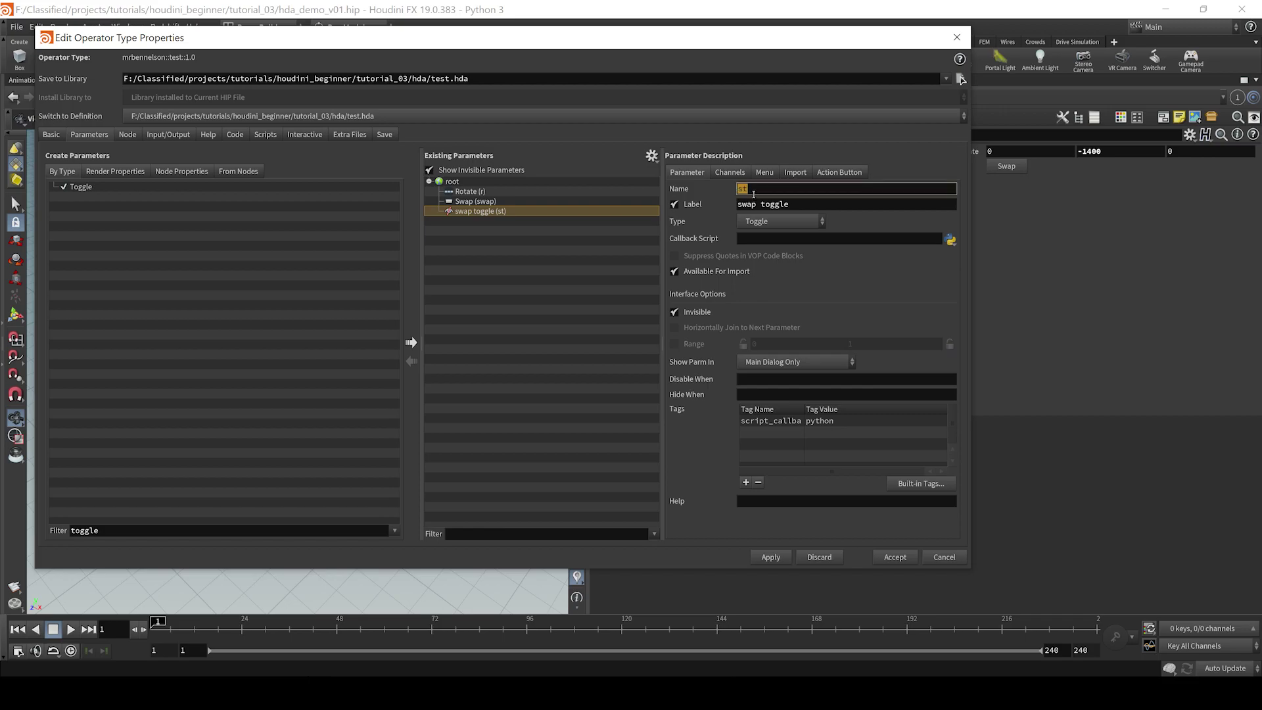
{"action": "left_click", "coordinate": [753, 193]}
{"action": "left_click", "coordinate": [269, 135]}
Add an 'else:' branch with 'parm.set(1)' to the Python Module function and apply the code.
{"action": "left_click", "coordinate": [609, 188]}
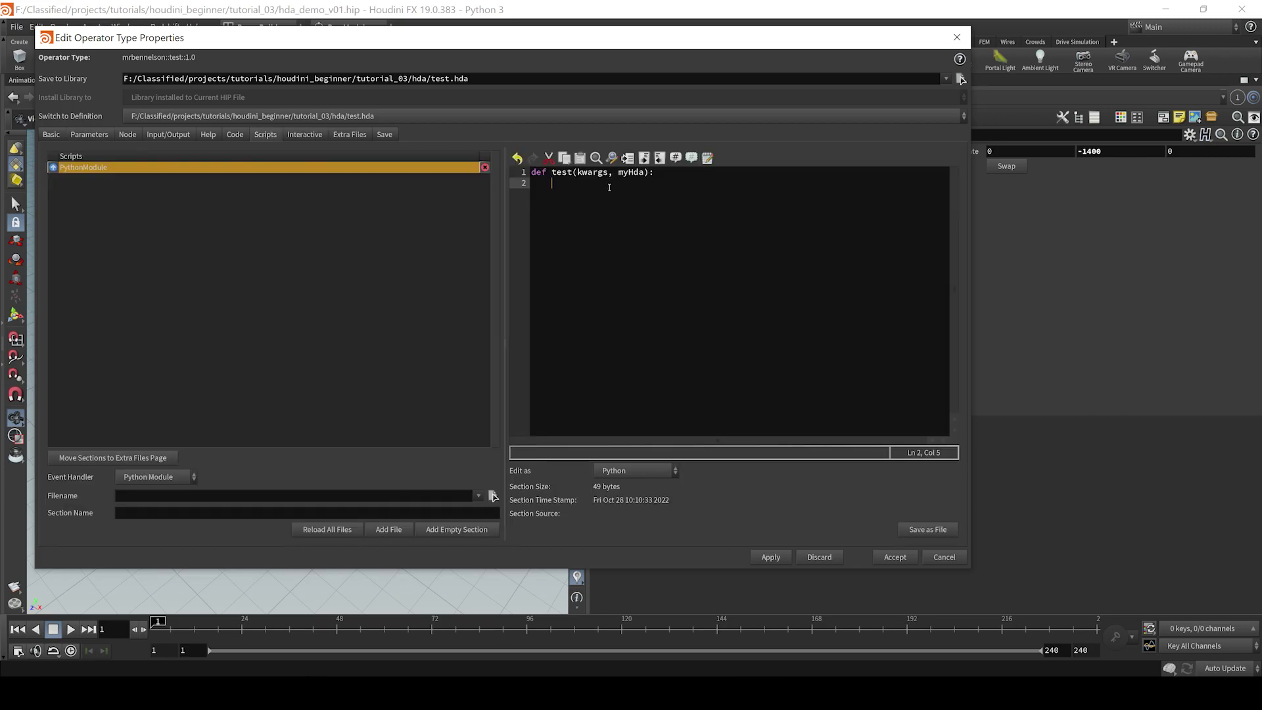
{"action": "type", "text": "my"}
{"action": "type", "text": "Hda"}
{"action": "type", "text": ".p"}
{"action": "type", "text": "arm"}
{"action": "type", "text": "("}
{"action": "type", "text": "\"st"}
{"action": "type", "text": "\")"}
{"action": "type", "text": "parm ="}
{"action": "key", "text": "Return"}
{"action": "type", "text": "if par"}
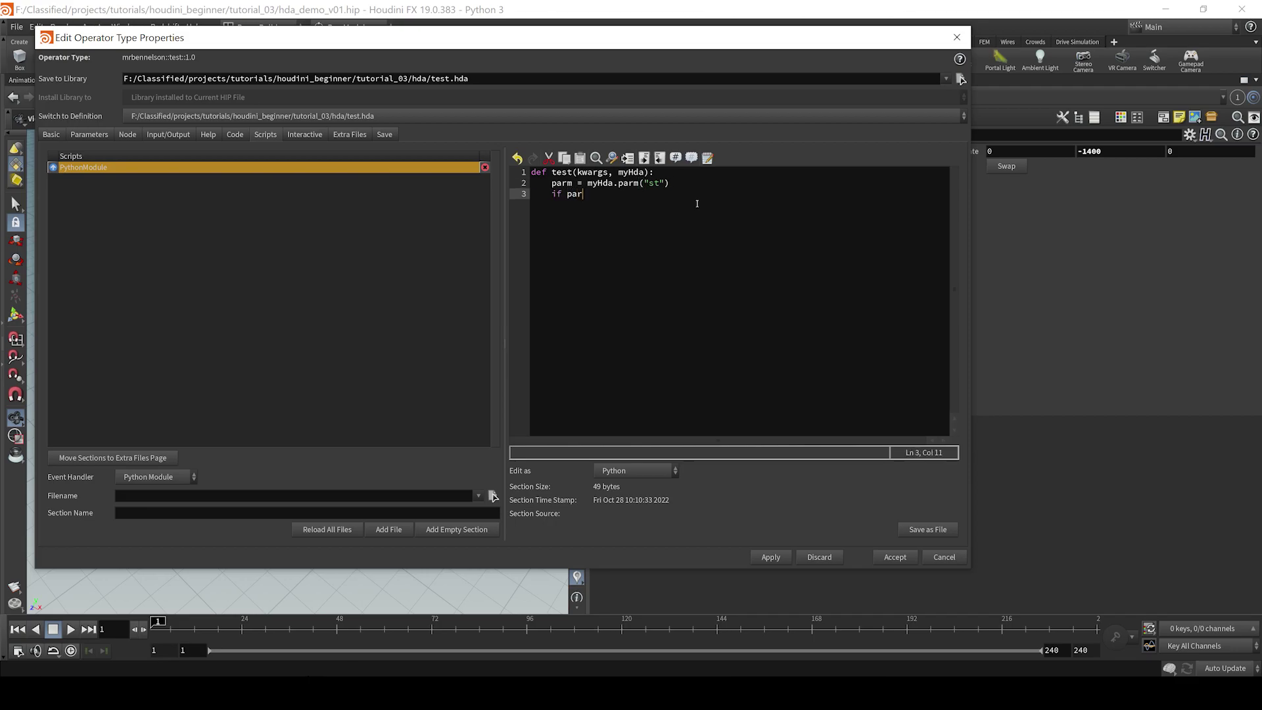
{"action": "type", "text": "m.eval()"}
{"action": "type", "text": " == 1"}
{"action": "type", "text": ":"}
{"action": "key", "text": "Return"}
{"action": "type", "text": "parm"}
{"action": "type", "text": ".set(0)"}
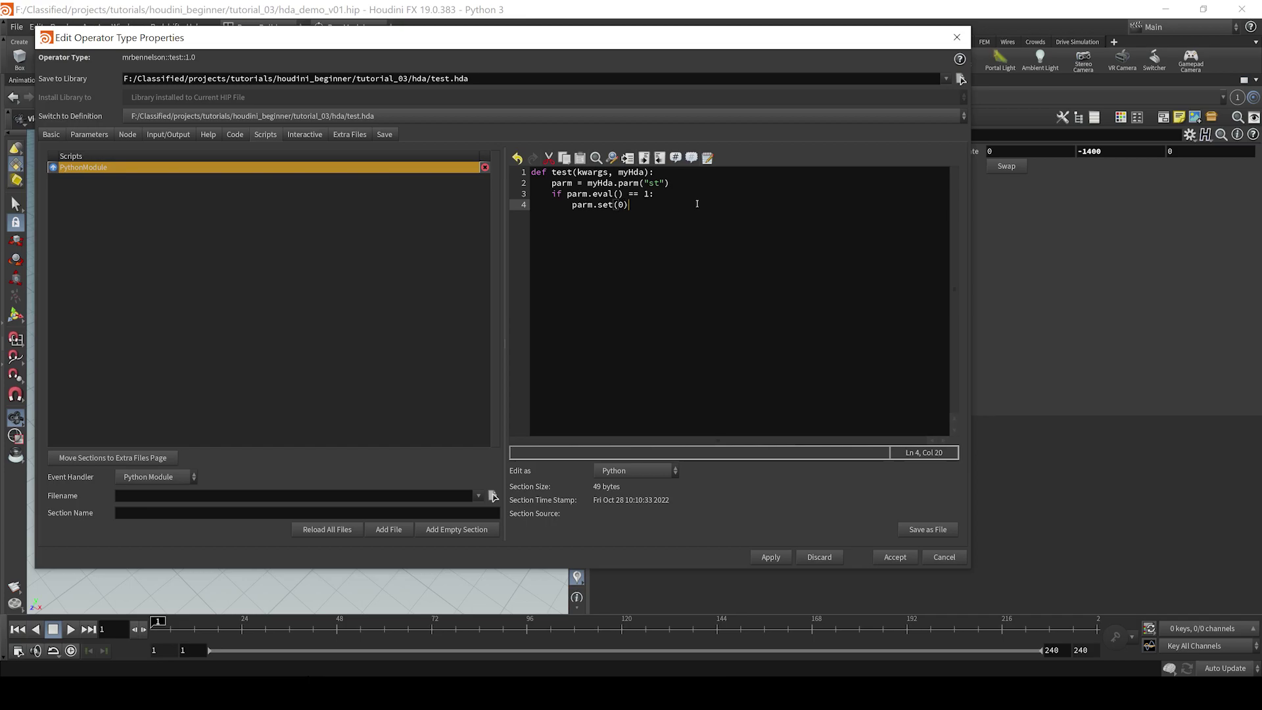
{"action": "key", "text": "Return"}
{"action": "key", "text": "BackSpace"}
{"action": "key", "text": "BackSpace"}
{"action": "type", "text": "e"}
{"action": "type", "text": "lse:"}
{"action": "key", "text": "Return"}
{"action": "type", "text": "parm."}
{"action": "type", "text": "set(1"}
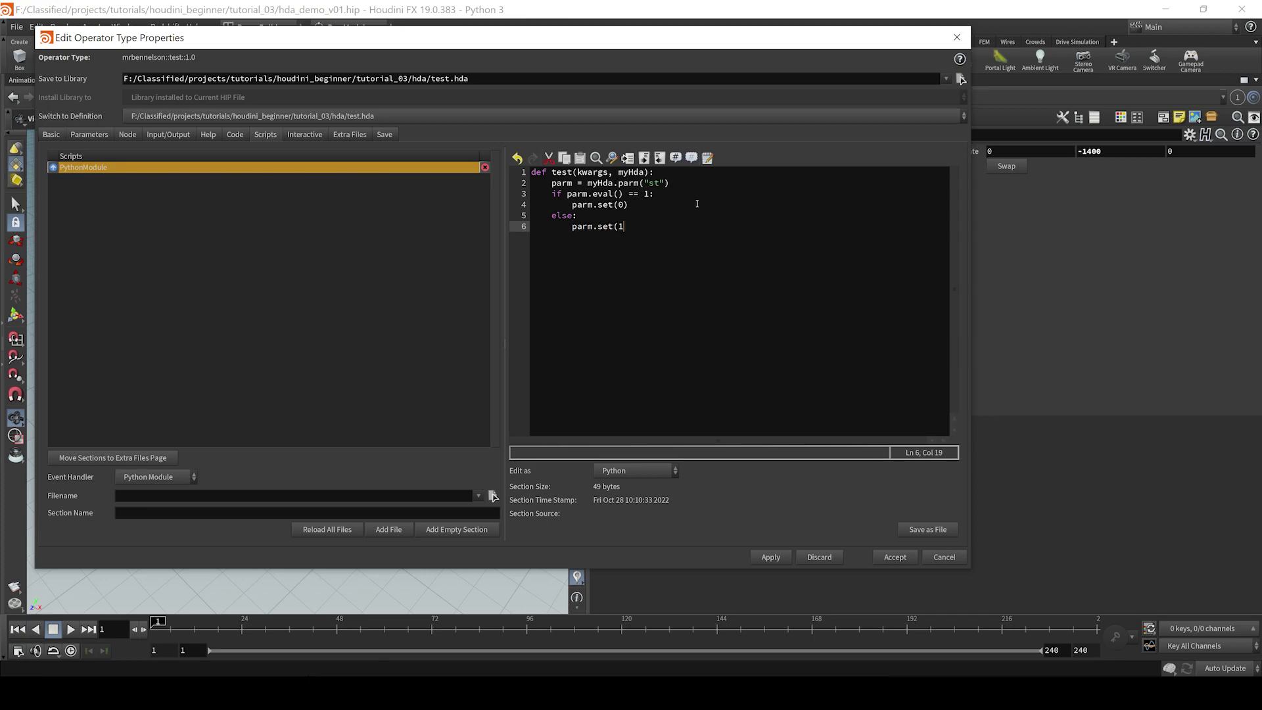
{"action": "type", "text": ")"}
{"action": "left_click", "coordinate": [605, 198]}
{"action": "left_click", "coordinate": [585, 218]}
{"action": "left_click_drag", "start_coordinate": [631, 226], "coordinate": [567, 234]}
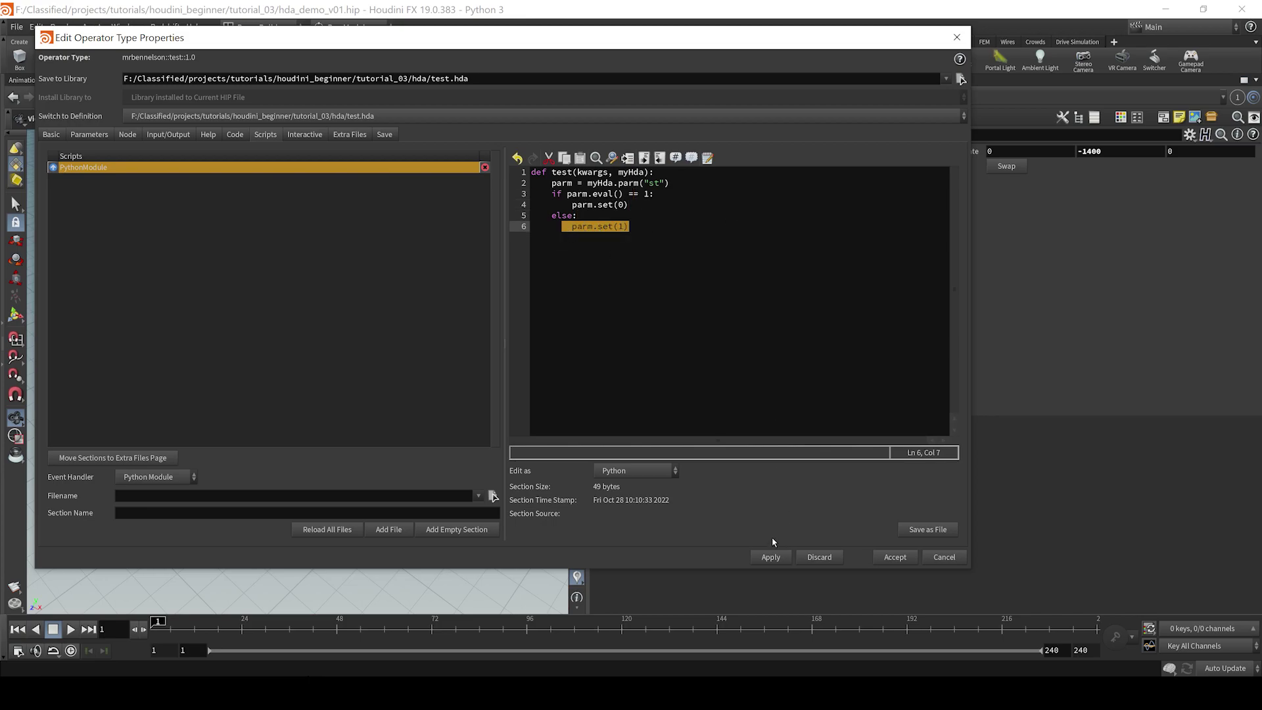
{"action": "left_click", "coordinate": [770, 556]}
Accept the edits and press Swap twice, flipping the box to a sphere and back.
{"action": "left_click", "coordinate": [893, 556]}
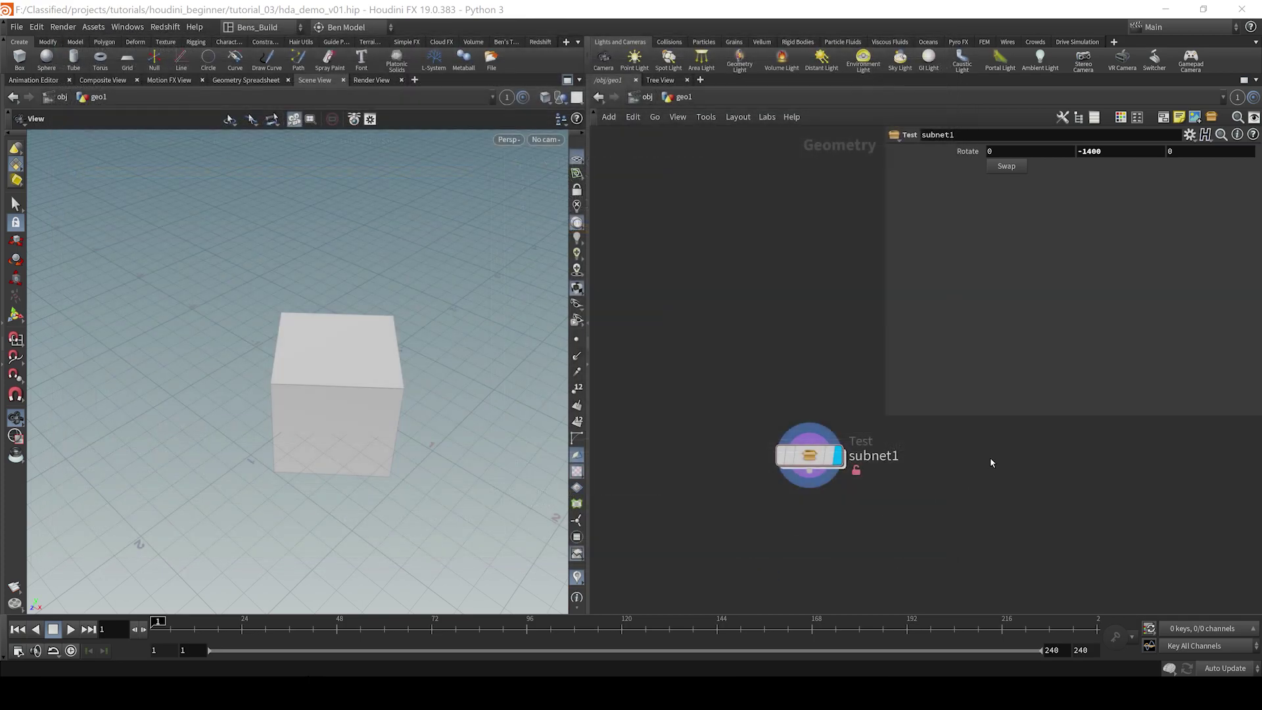
{"action": "left_click", "coordinate": [1016, 167]}
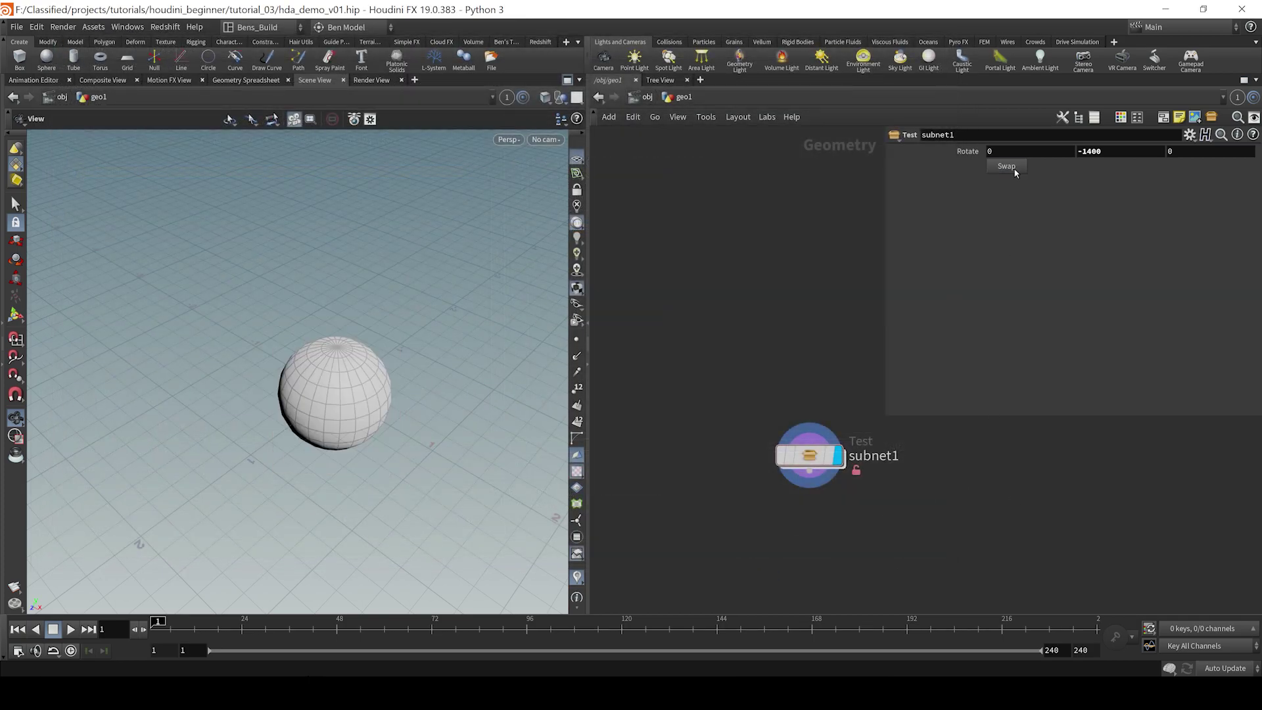
{"action": "left_click", "coordinate": [1016, 167]}
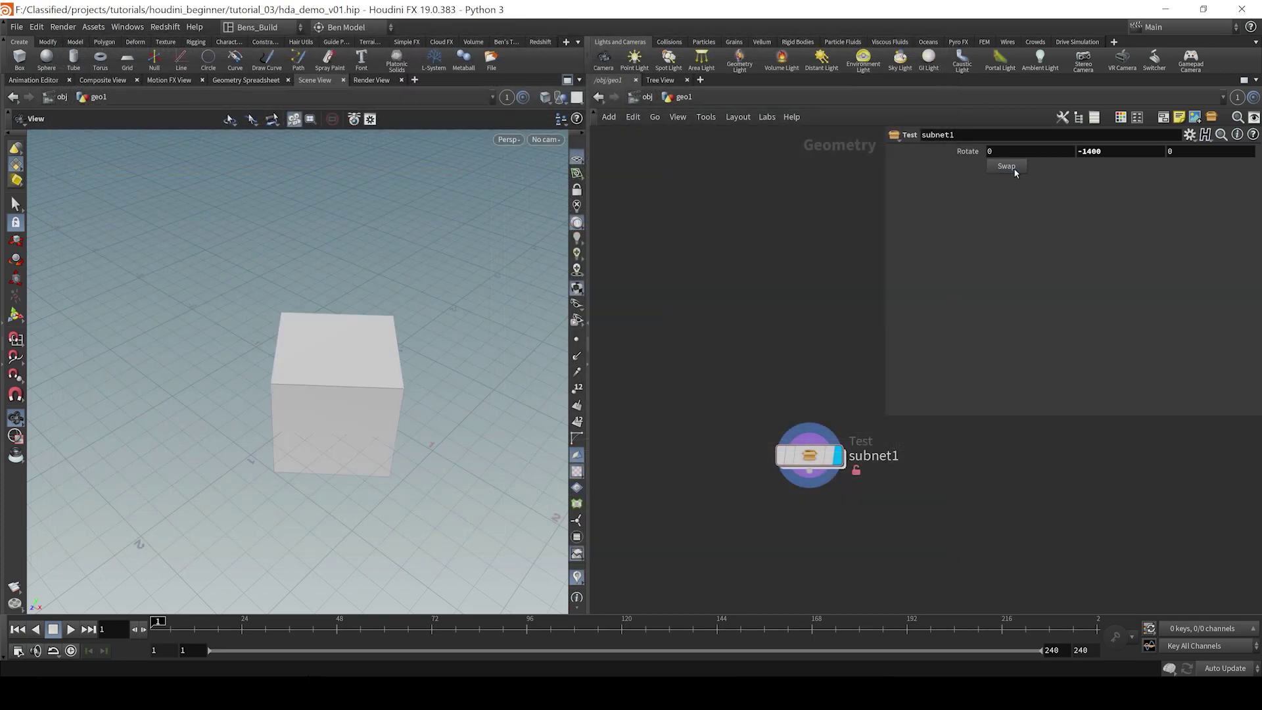
{"action": "right_click", "coordinate": [824, 464]}
Show invisible parameters, untick Invisible on the swap toggle, then apply and accept.
{"action": "left_click", "coordinate": [855, 668]}
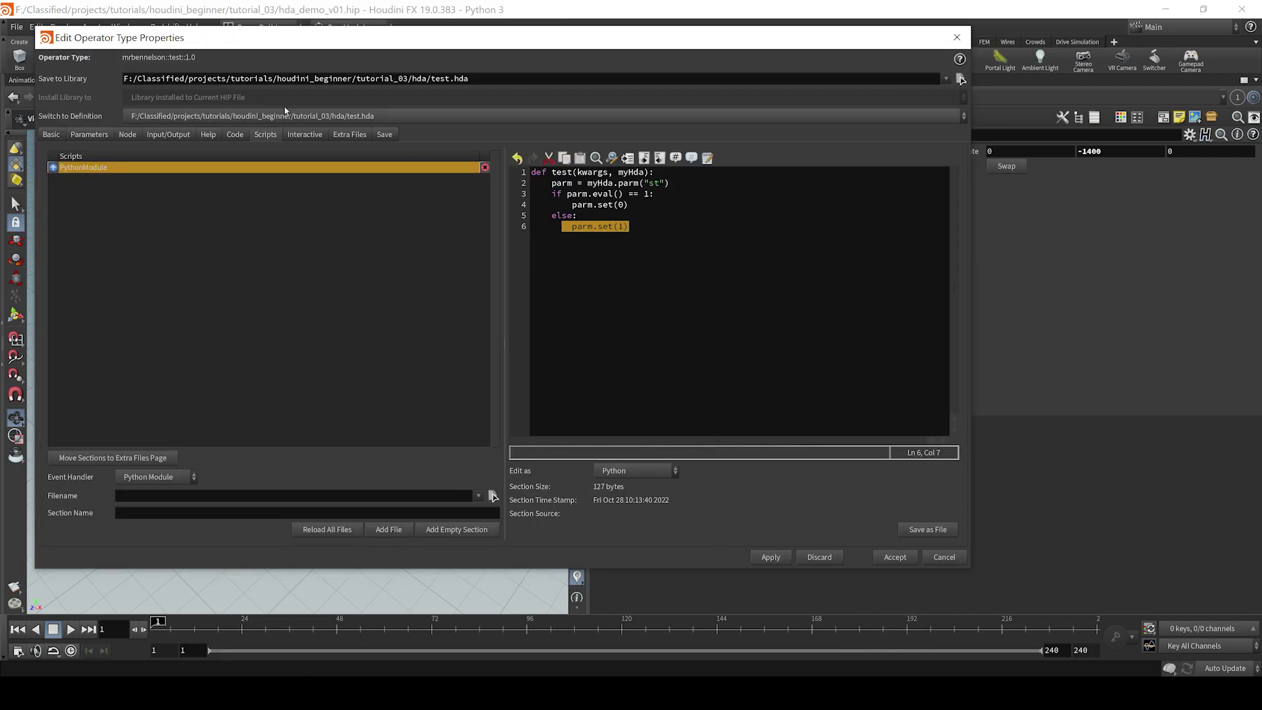
{"action": "left_click", "coordinate": [89, 134]}
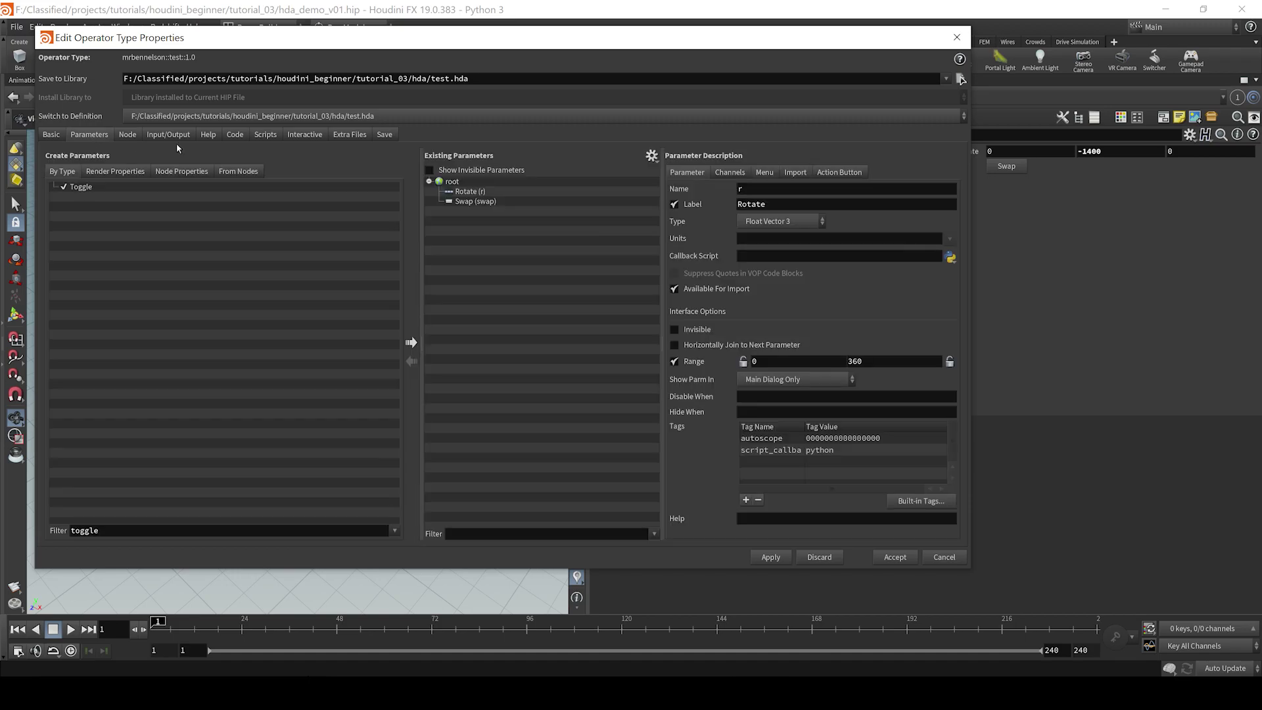
{"action": "left_click", "coordinate": [429, 170]}
{"action": "left_click", "coordinate": [469, 211]}
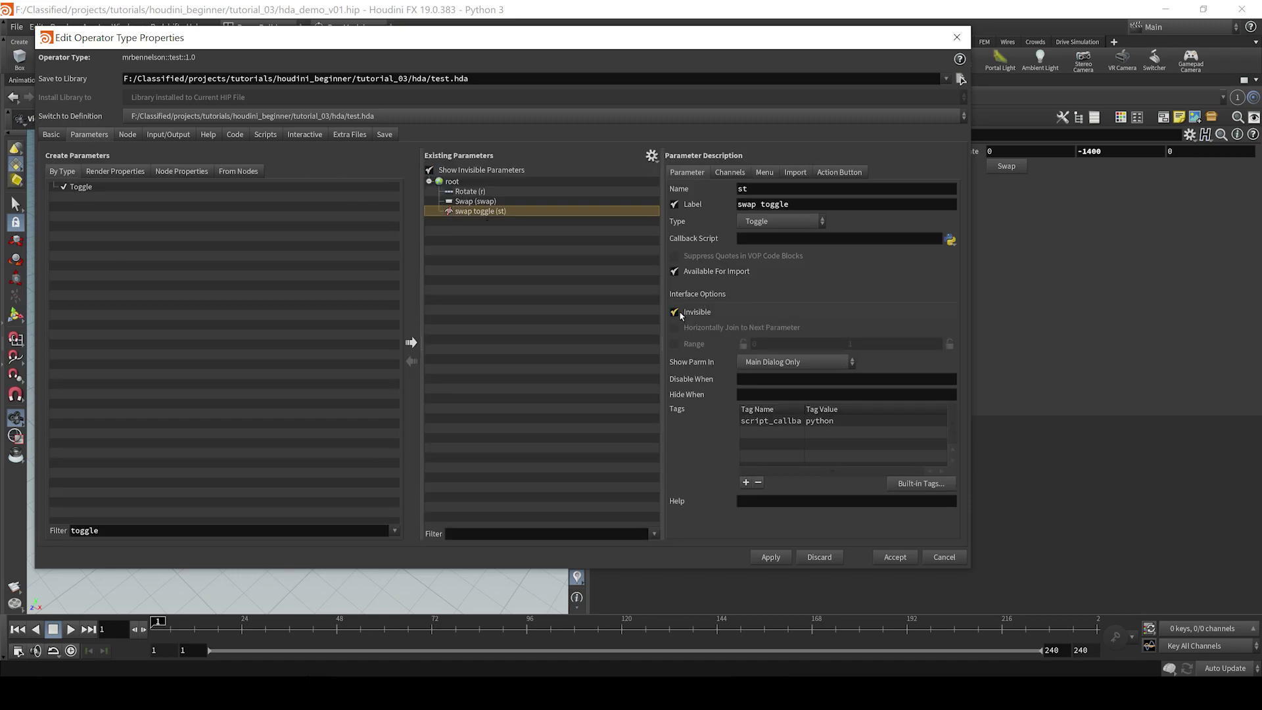
{"action": "left_click", "coordinate": [675, 311]}
{"action": "left_click", "coordinate": [771, 557]}
{"action": "left_click", "coordinate": [894, 558]}
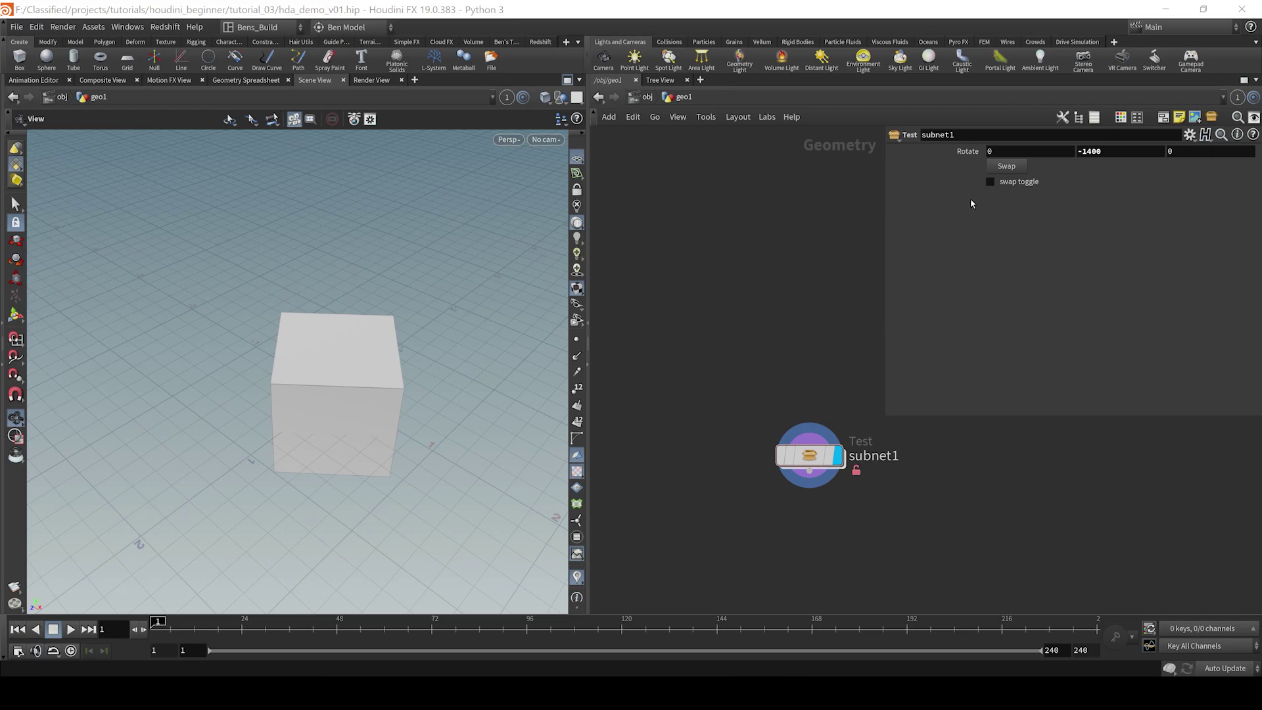
Test Swap repeatedly, checking inside subnet1 and returning to geo1, ending on the sphere.
{"action": "left_click", "coordinate": [1005, 182]}
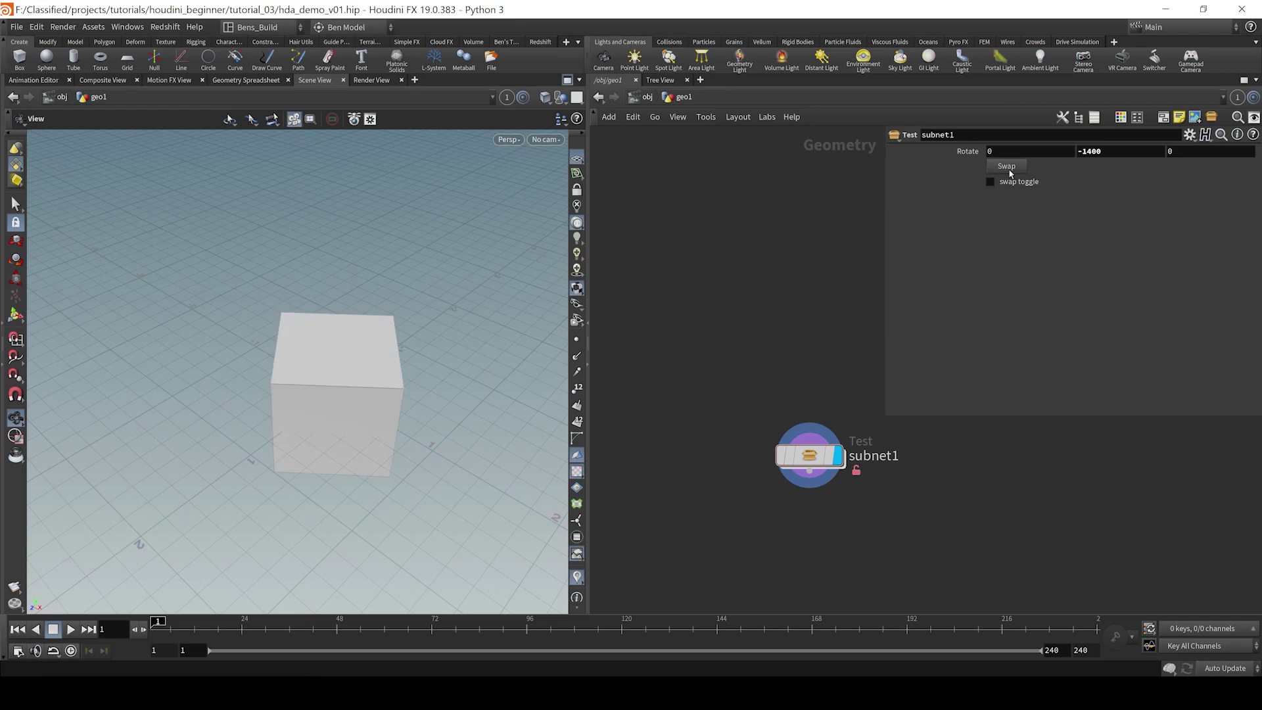
{"action": "left_click", "coordinate": [1008, 171]}
{"action": "left_click", "coordinate": [1009, 171]}
{"action": "double_click", "coordinate": [810, 454]}
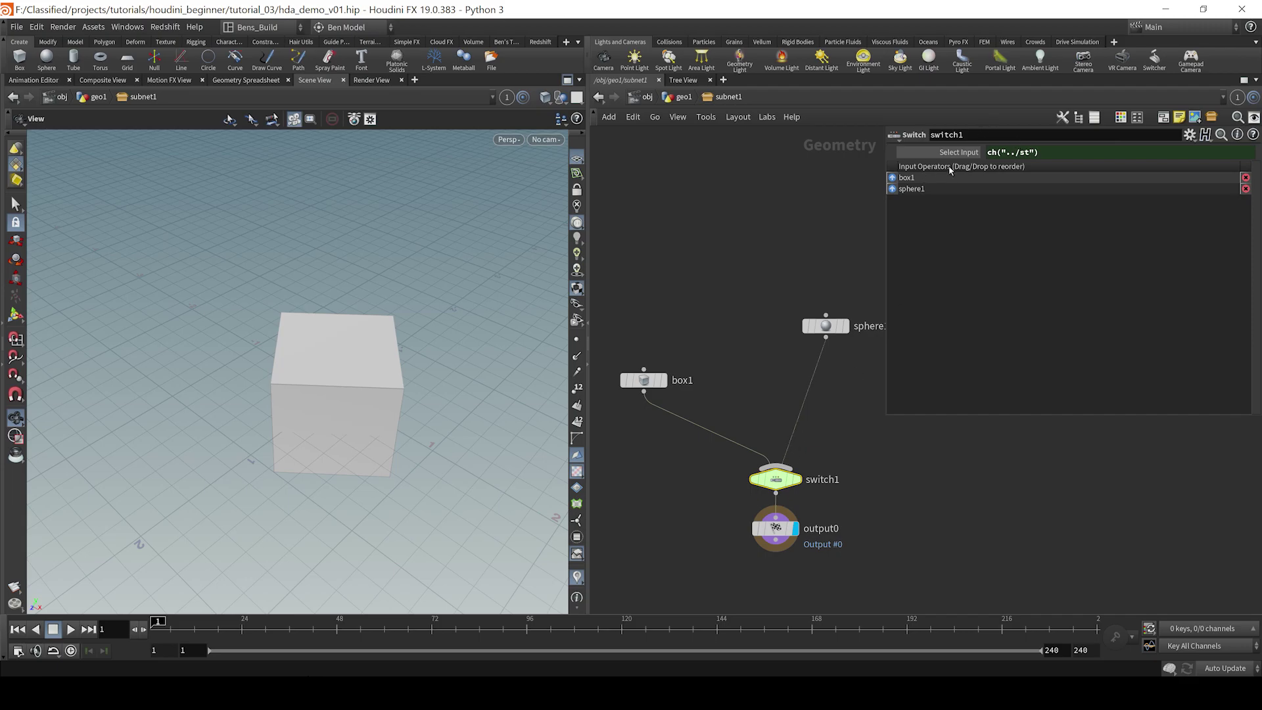
{"action": "key", "text": "u"}
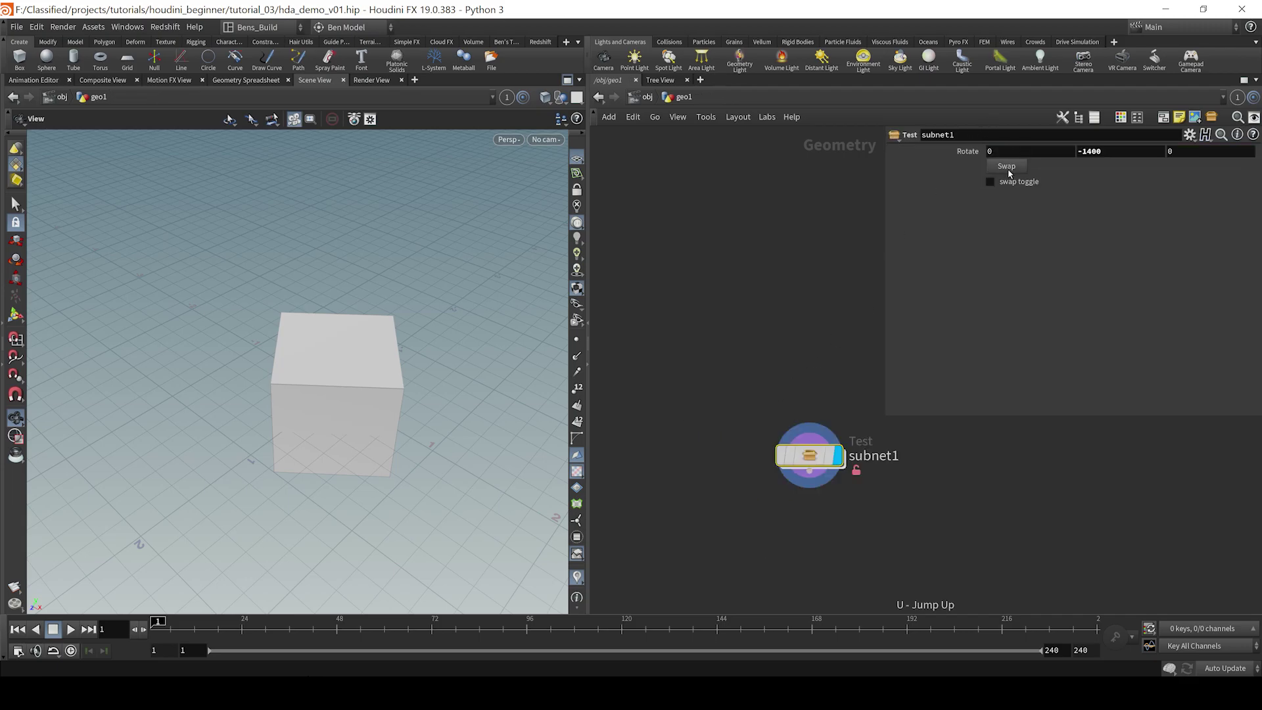
{"action": "left_click", "coordinate": [1009, 171]}
{"action": "left_click", "coordinate": [1006, 165]}
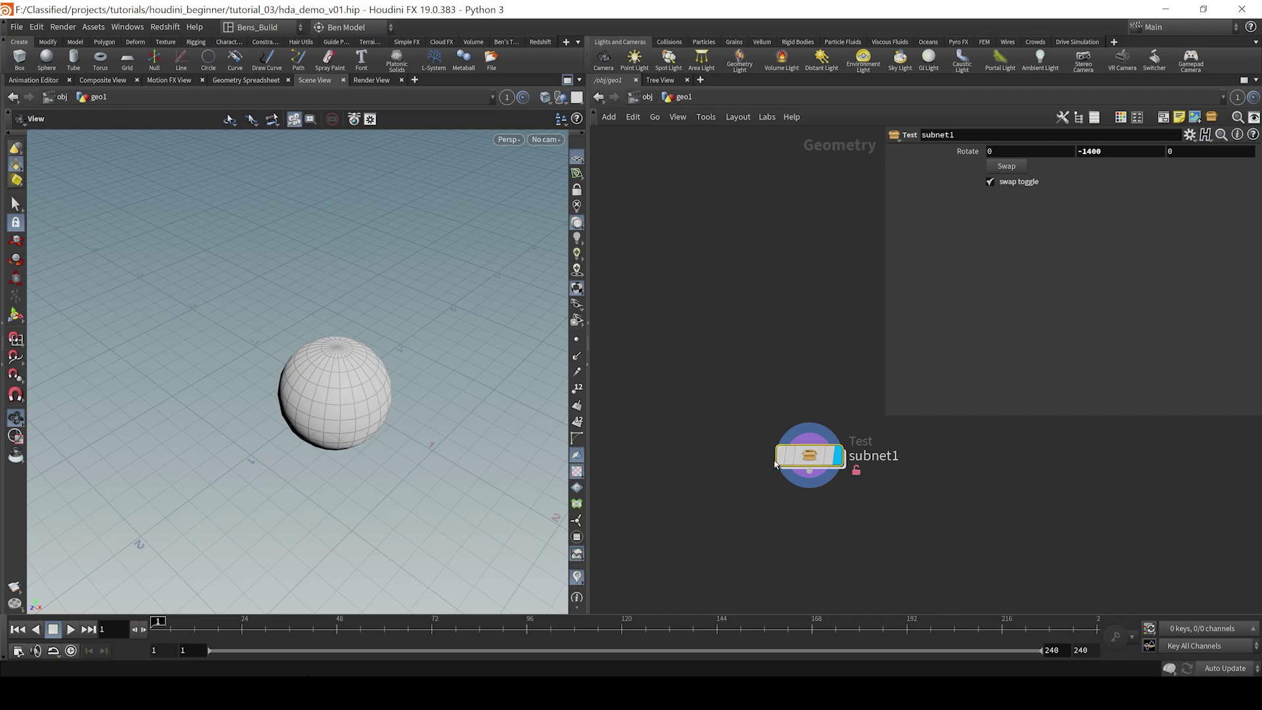
Save subnet1's node type and match it to the current Test definition.
{"action": "right_click", "coordinate": [812, 454]}
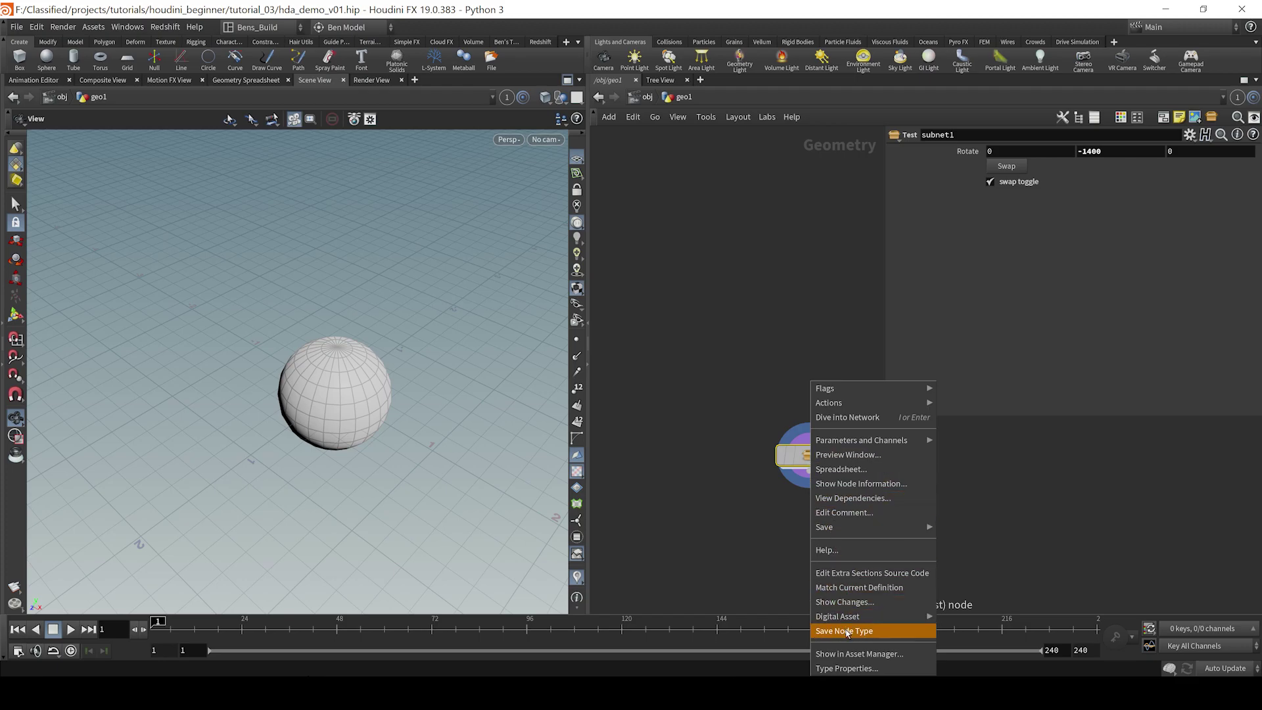
{"action": "left_click", "coordinate": [846, 632]}
{"action": "mouse_move", "coordinate": [816, 471]}
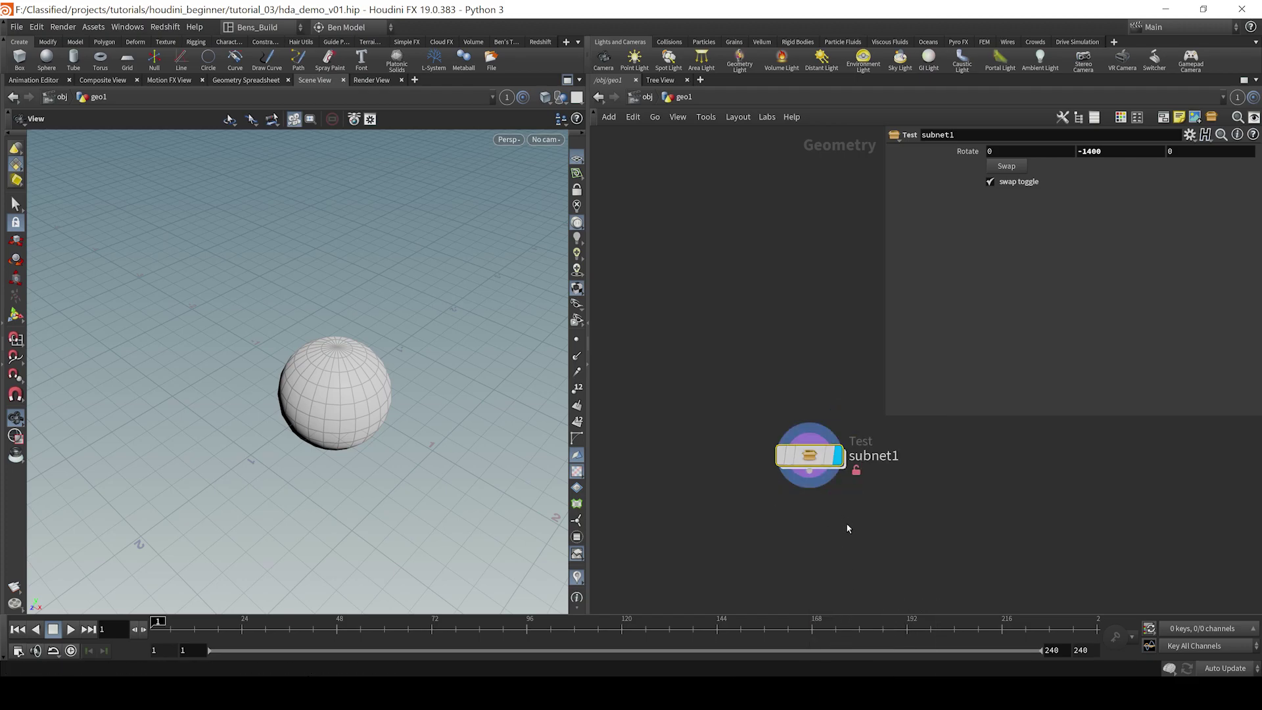
{"action": "right_click", "coordinate": [816, 456]}
{"action": "left_click", "coordinate": [879, 590]}
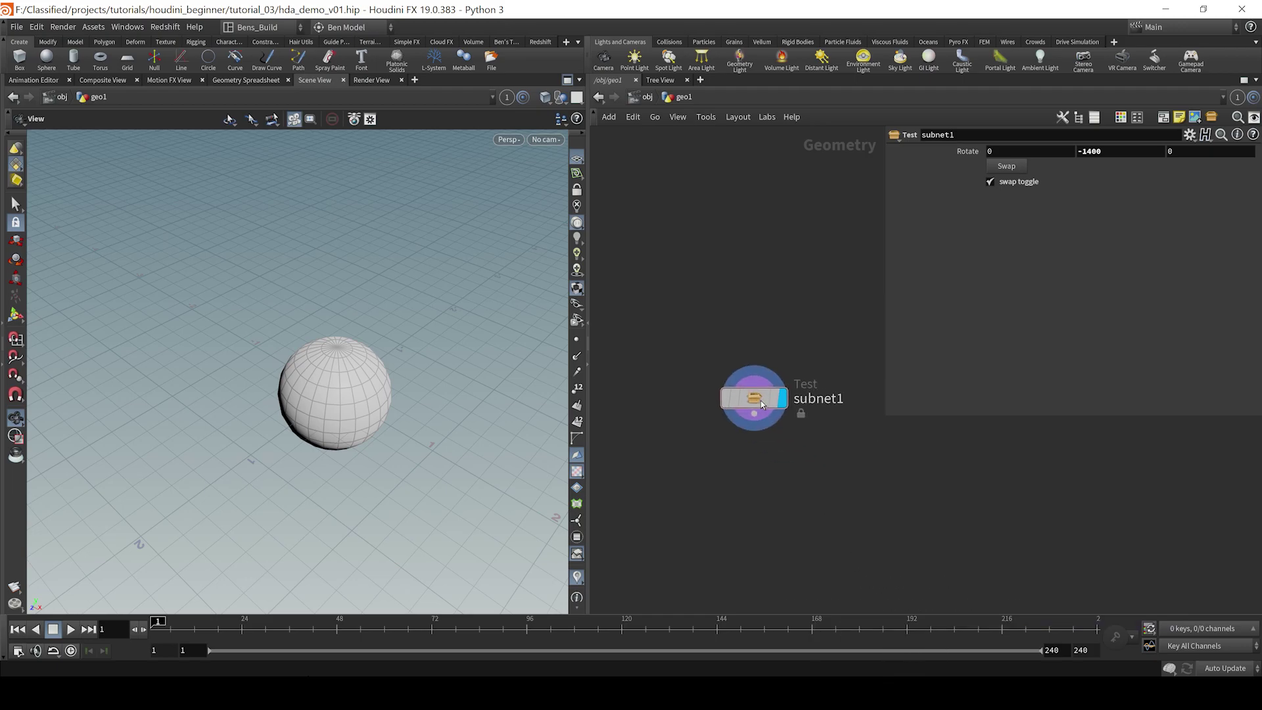
Place a new Test node via Tab search 'te' and swap its box to a sphere.
{"action": "key", "text": "Tab"}
{"action": "type", "text": "te"}
{"action": "key", "text": "Return"}
{"action": "left_click", "coordinate": [818, 470]}
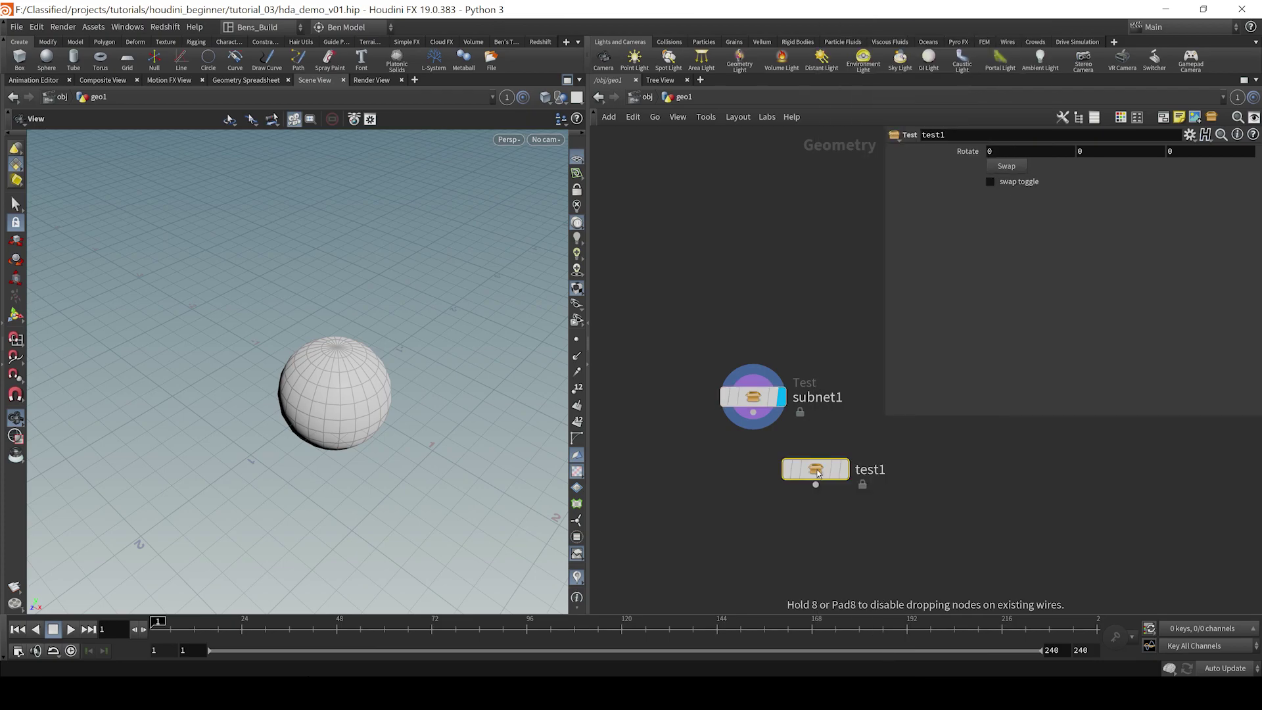
{"action": "left_click", "coordinate": [1007, 166]}
{"action": "left_click", "coordinate": [1008, 167]}
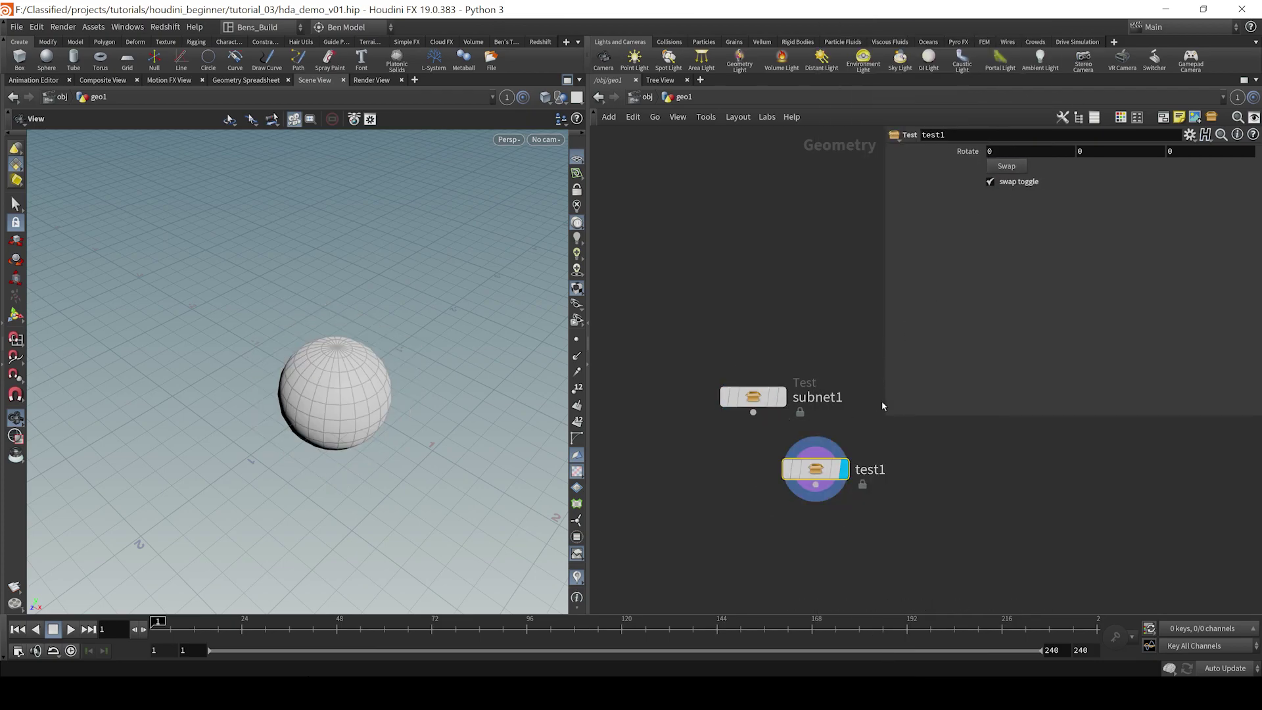